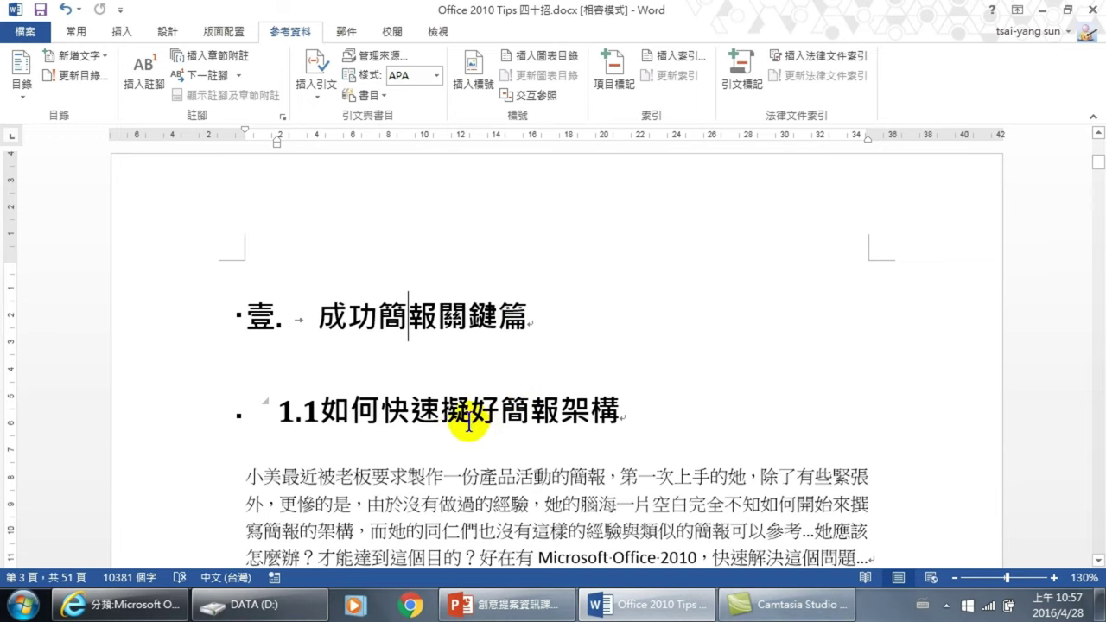
Scroll down to page 9 and place the cursor in the section 1.5 heading on making videos
{"action": "left_click_drag", "start_coordinate": [1096, 163], "coordinate": [1093, 211]}
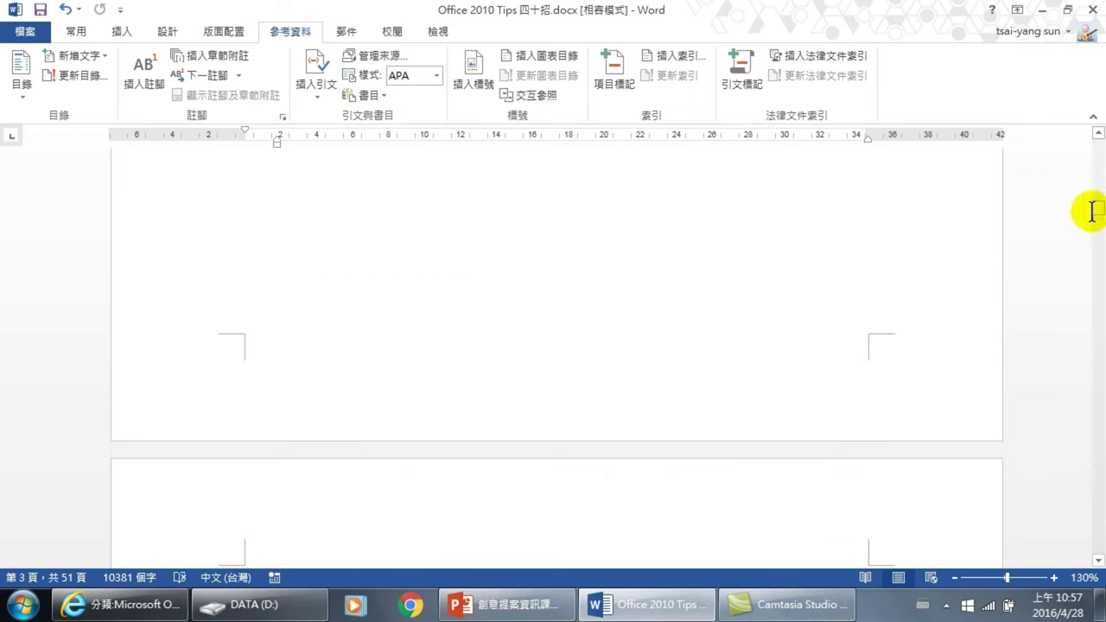
{"action": "scroll", "coordinate": [605, 464], "scroll_direction": "down", "scroll_amount": 3}
{"action": "scroll", "coordinate": [597, 459], "scroll_direction": "down", "scroll_amount": 3}
{"action": "scroll", "coordinate": [574, 421], "scroll_direction": "down", "scroll_amount": 2}
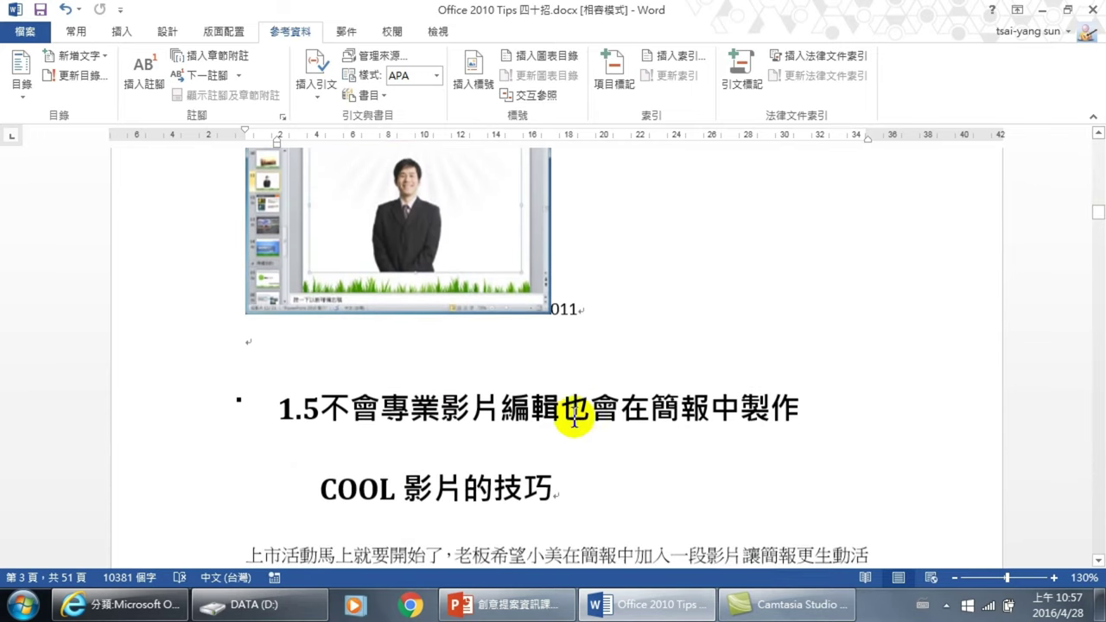
{"action": "left_click", "coordinate": [574, 421]}
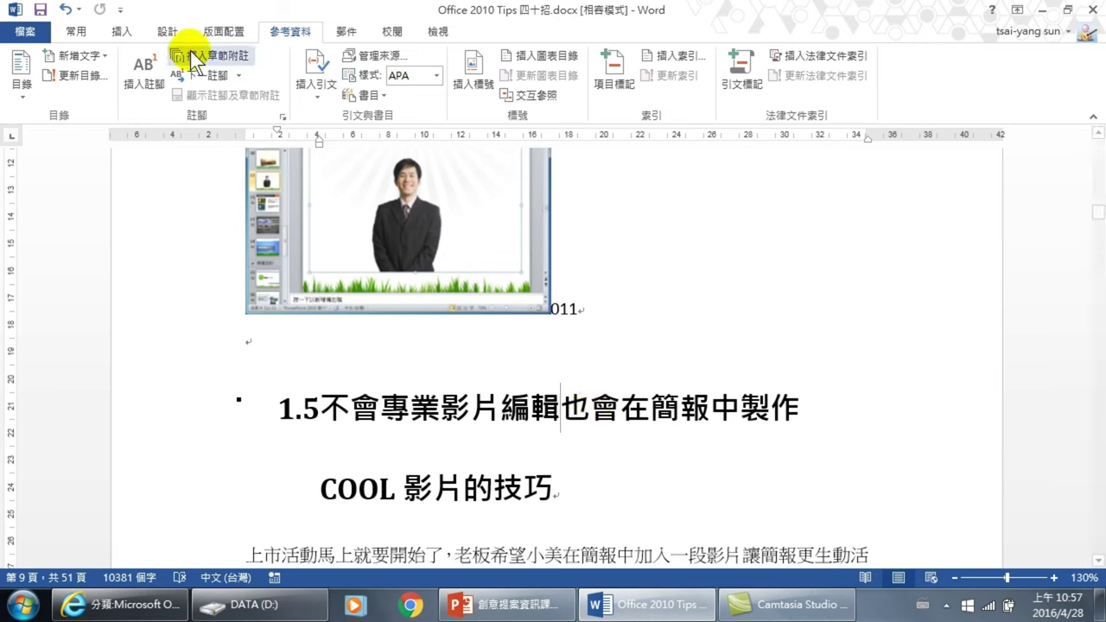
Insert the 多面向 design from the 插入 tab's 封面頁 cover page gallery
{"action": "left_click", "coordinate": [124, 31]}
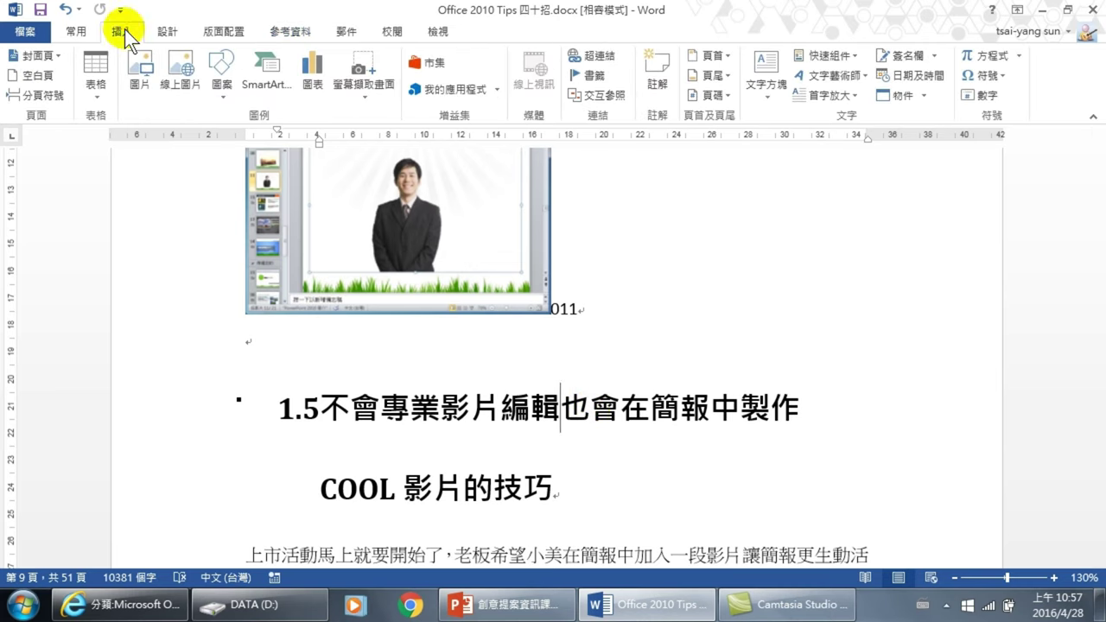
{"action": "left_click", "coordinate": [52, 54]}
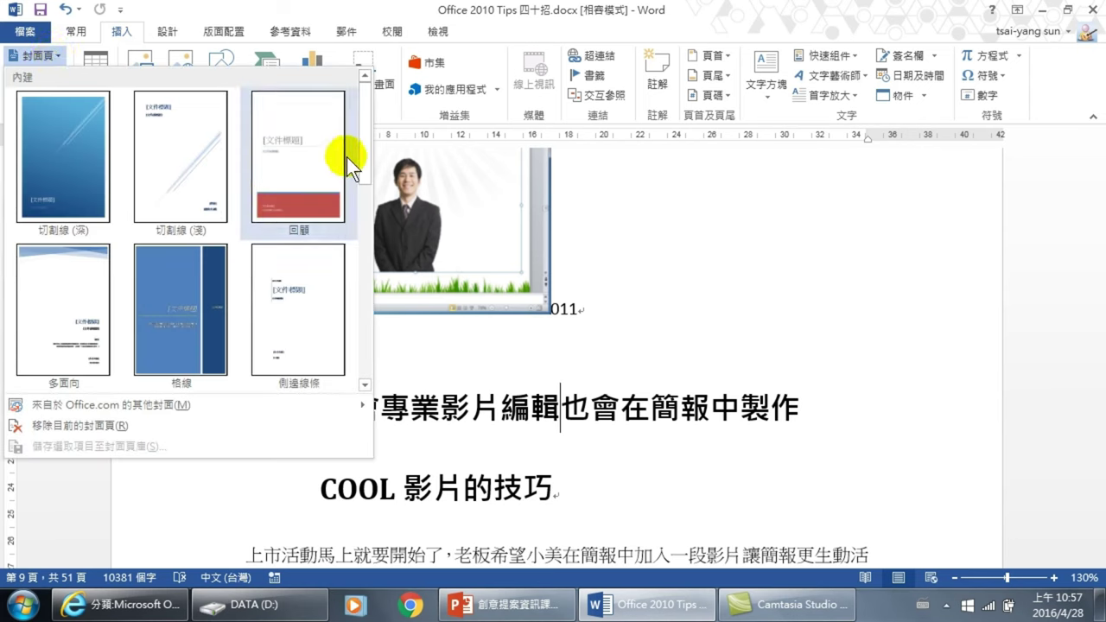
{"action": "left_click_drag", "start_coordinate": [365, 145], "coordinate": [366, 173]}
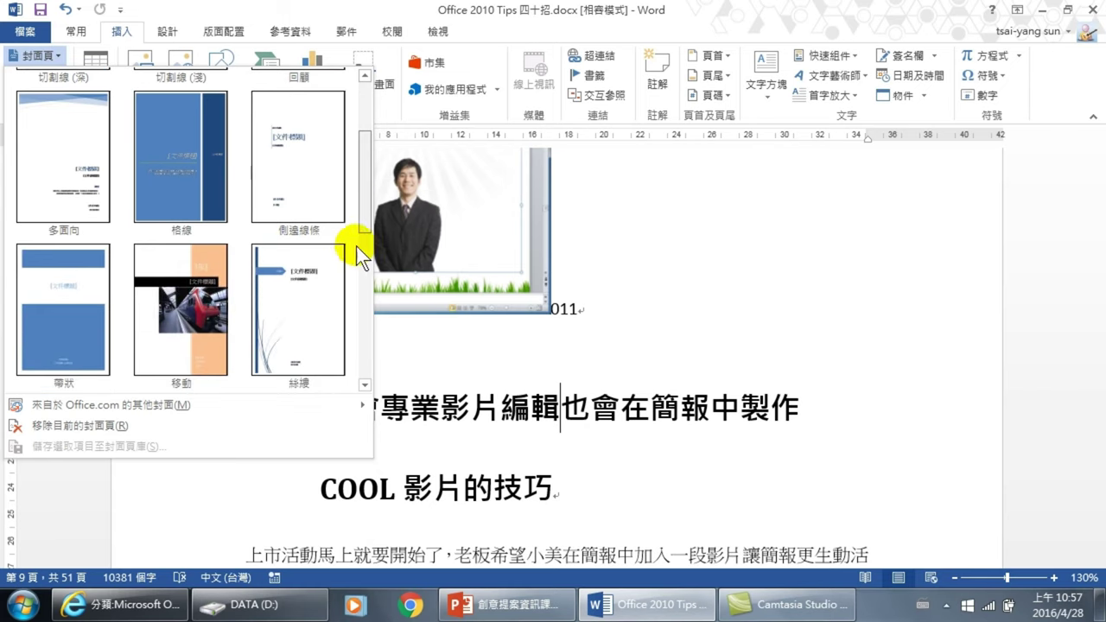
{"action": "mouse_move", "coordinate": [356, 245]}
{"action": "left_mouse_down"}
{"action": "mouse_move", "coordinate": [366, 284]}
{"action": "mouse_move", "coordinate": [380, 156]}
{"action": "left_mouse_up"}
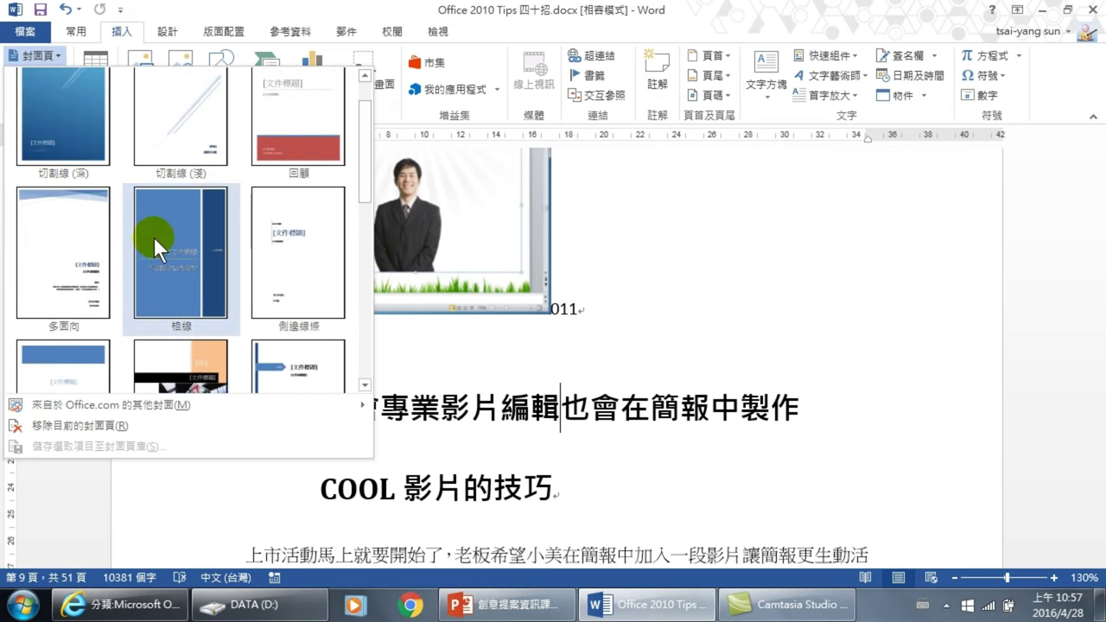
{"action": "left_click", "coordinate": [66, 247]}
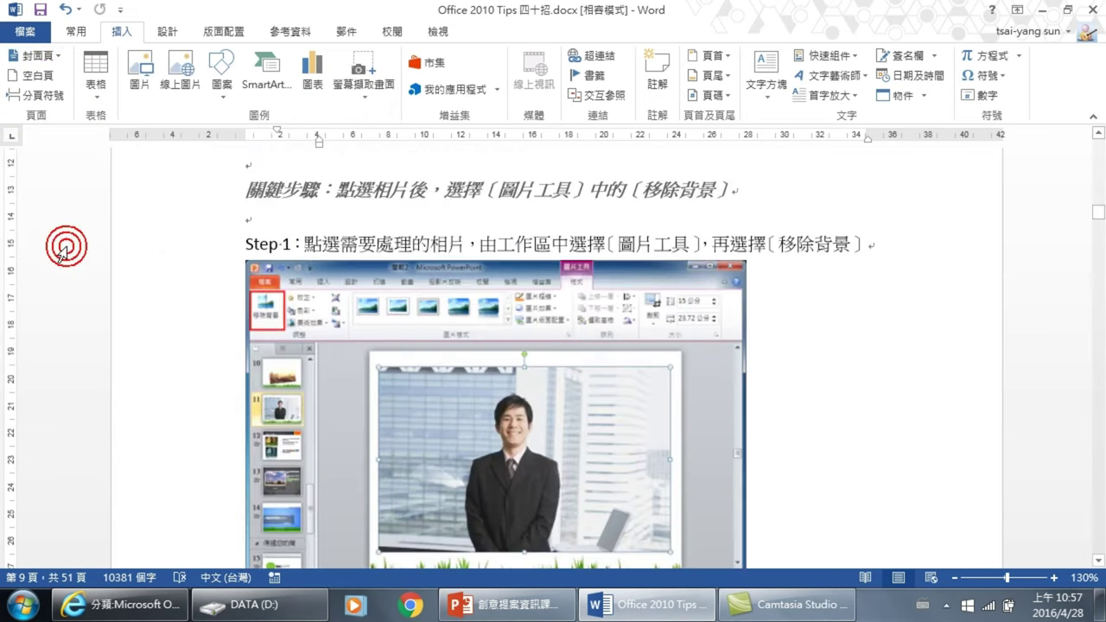
Zoom out to 30% so four pages show at once
{"action": "left_click", "coordinate": [955, 577]}
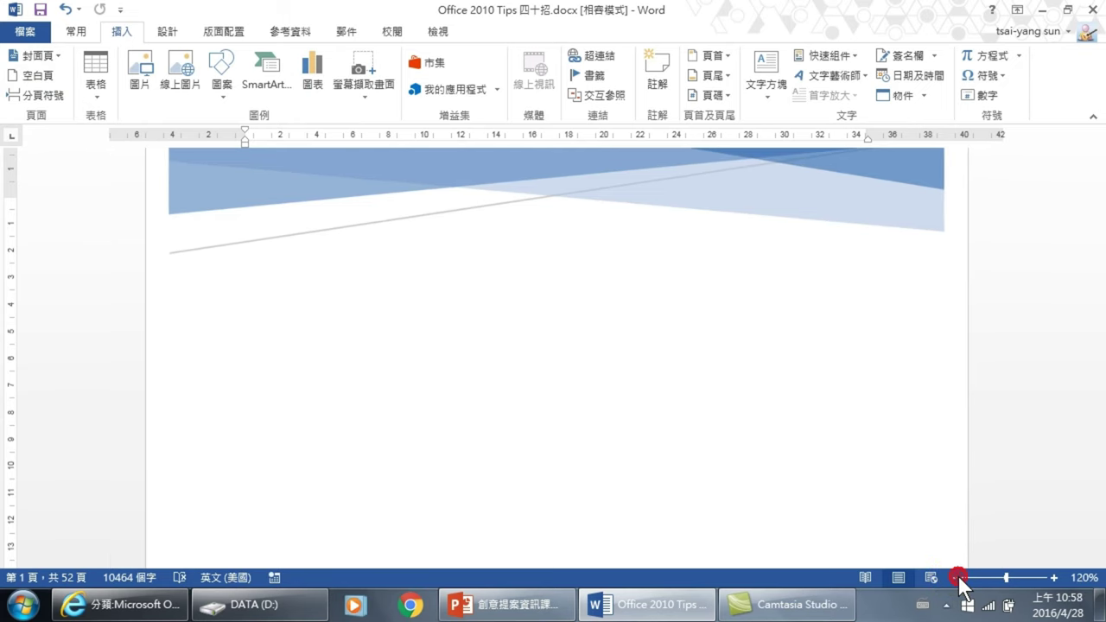
{"action": "left_click", "coordinate": [955, 577]}
{"action": "left_click", "coordinate": [956, 578]}
{"action": "left_click", "coordinate": [956, 577]}
{"action": "left_click", "coordinate": [956, 577]}
{"action": "left_click", "coordinate": [957, 577]}
{"action": "left_click", "coordinate": [956, 578]}
{"action": "left_click", "coordinate": [956, 577]}
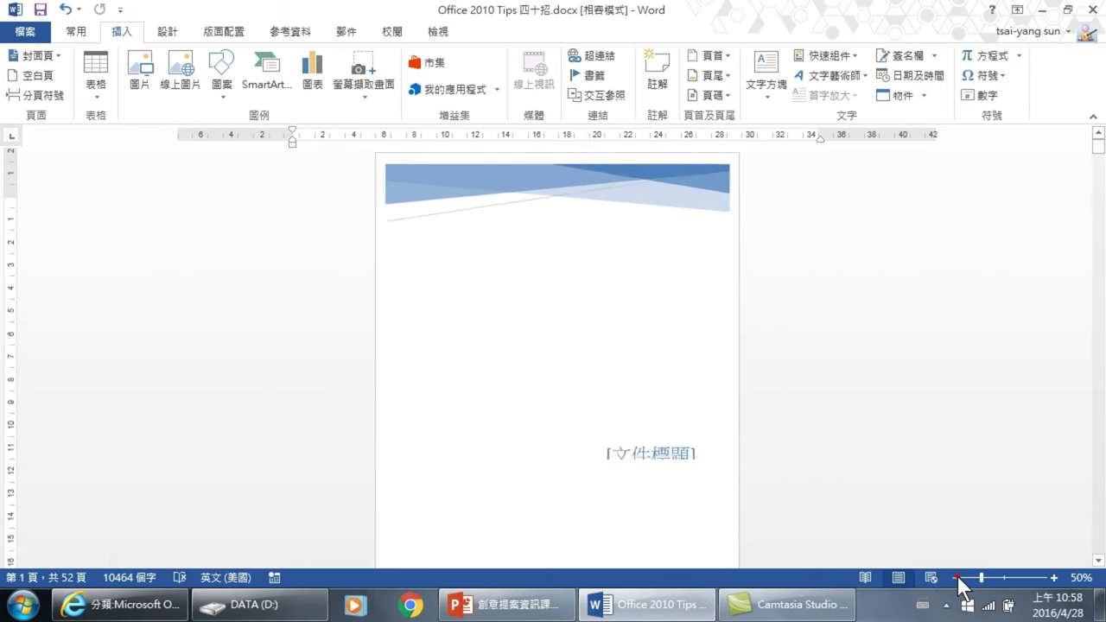
{"action": "left_click", "coordinate": [956, 577]}
{"action": "left_click", "coordinate": [956, 577]}
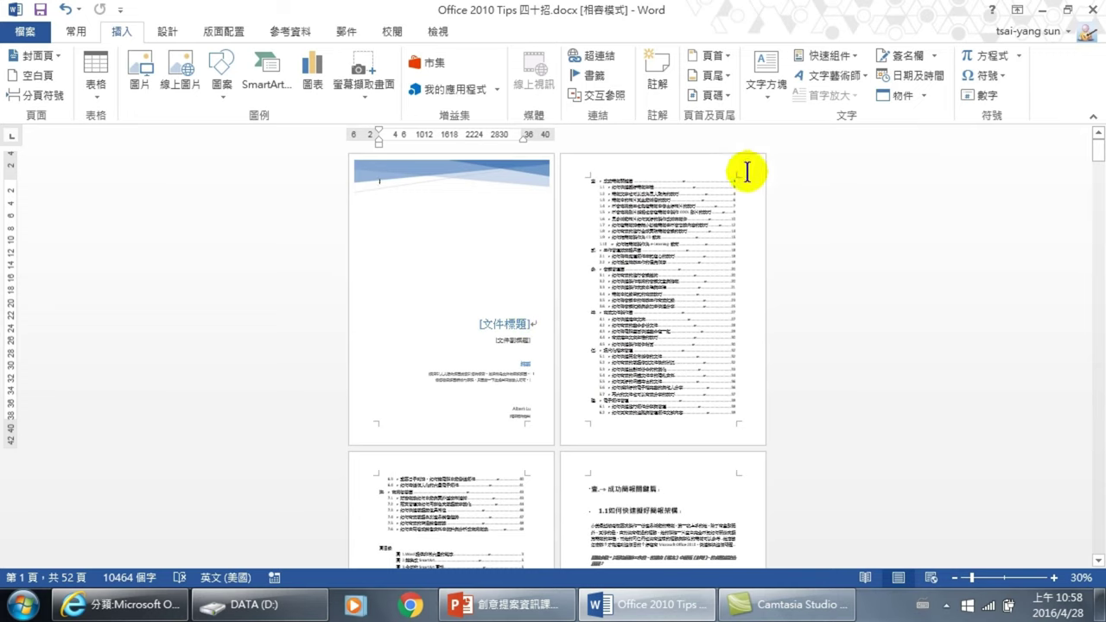
Scroll down and place the cursor in the section 1.5 text on page 10
{"action": "scroll", "coordinate": [413, 484], "scroll_direction": "down", "scroll_amount": 3}
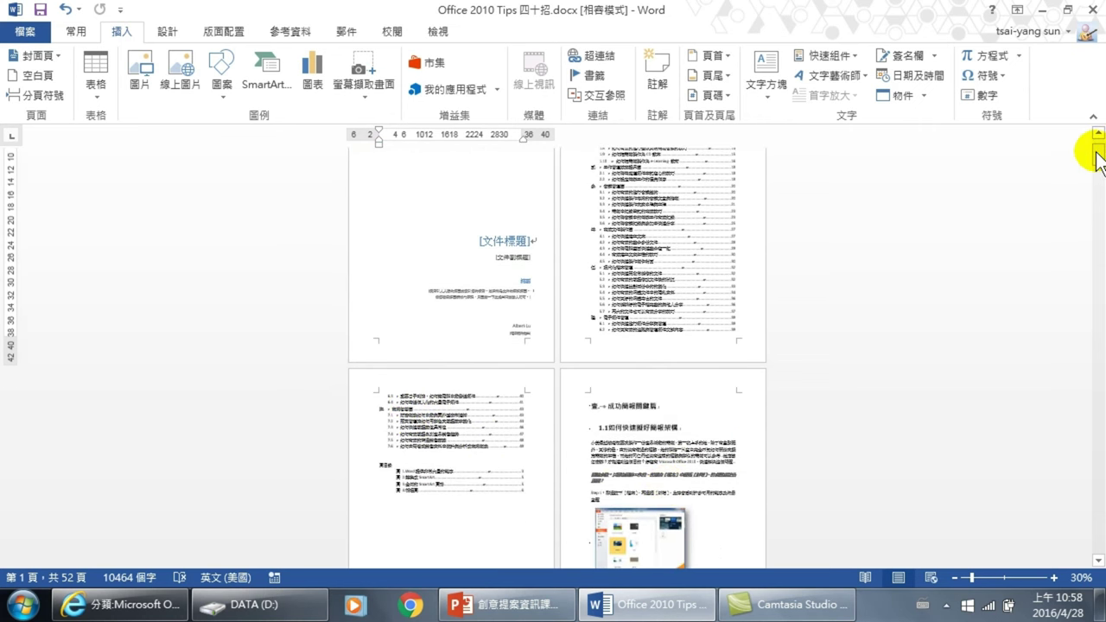
{"action": "left_click_drag", "start_coordinate": [1099, 155], "coordinate": [1098, 212]}
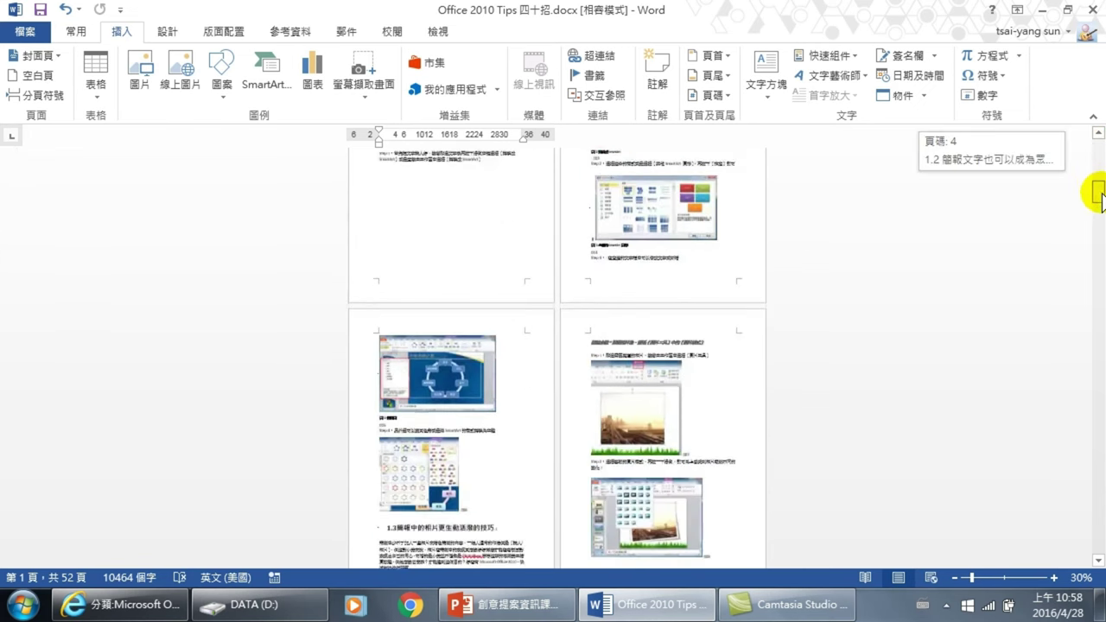
{"action": "left_click", "coordinate": [641, 401]}
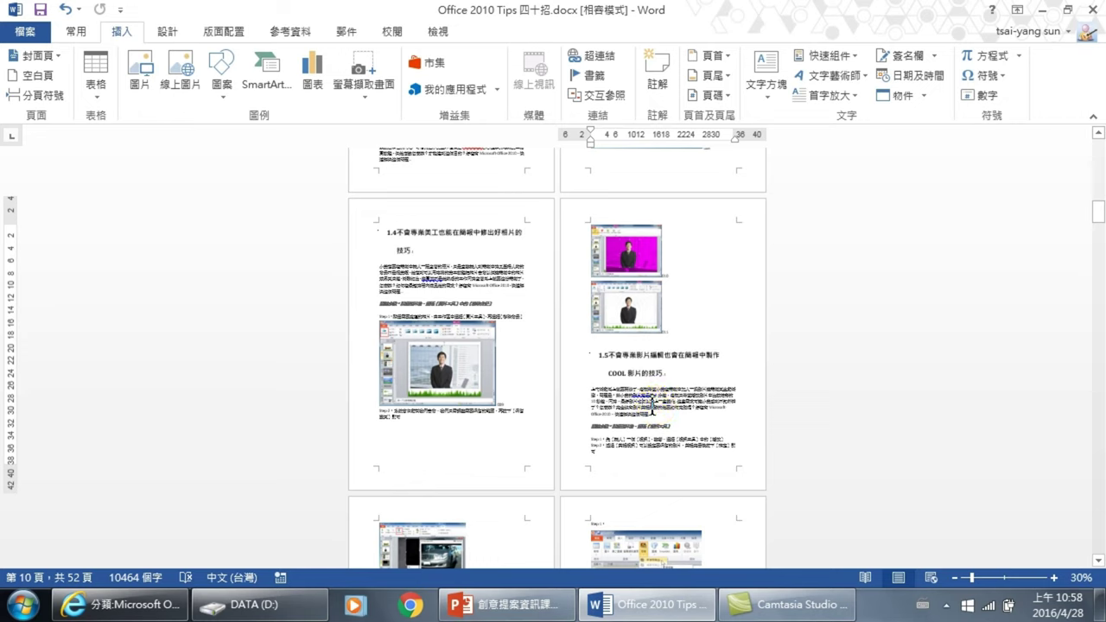
{"action": "left_click", "coordinate": [666, 406]}
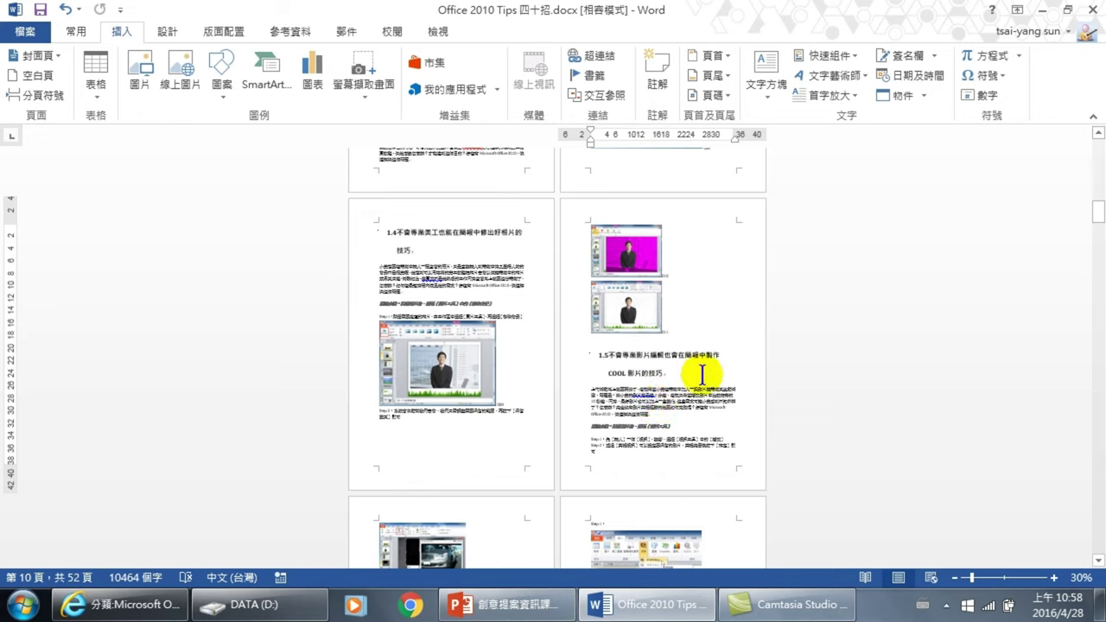
Swap the cover for the blue 格線 design and select its [文件標題] title placeholder
{"action": "left_click", "coordinate": [58, 58]}
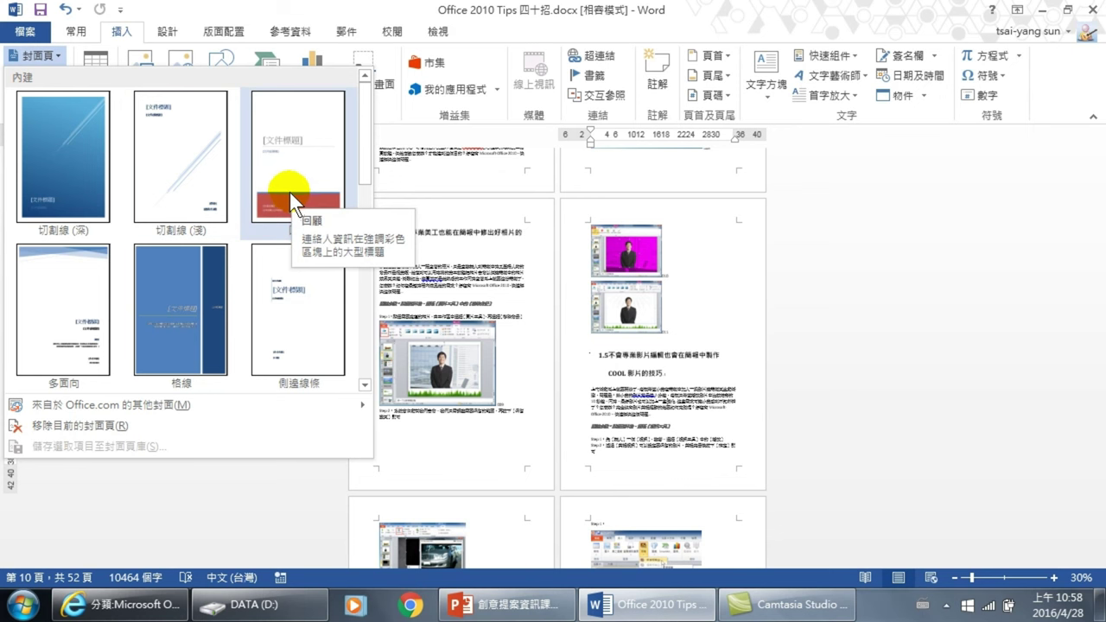
{"action": "left_click", "coordinate": [191, 296]}
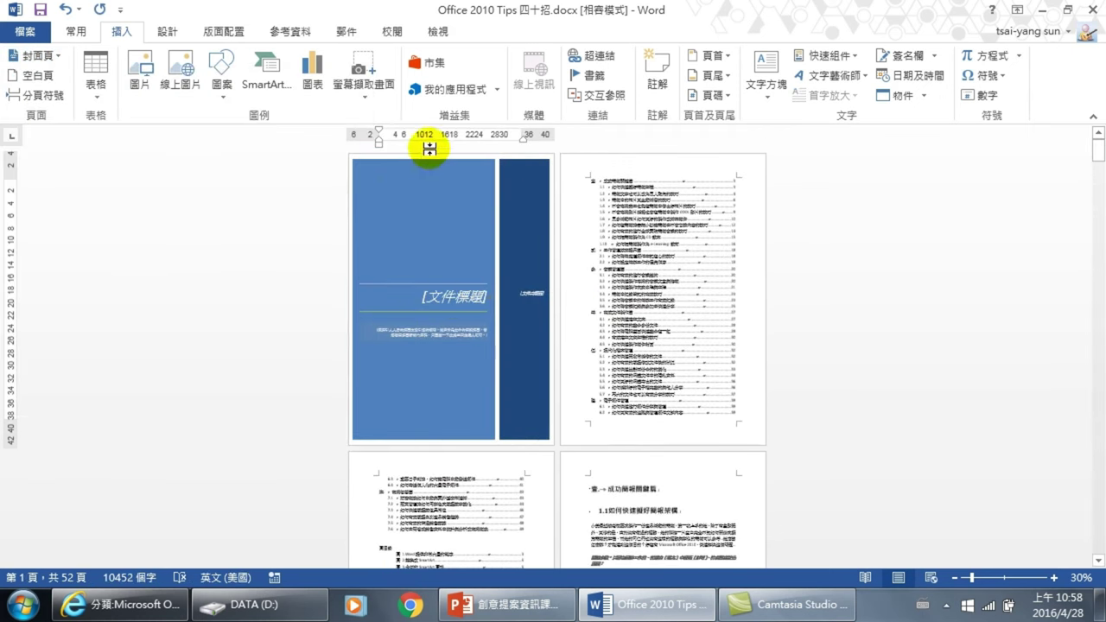
{"action": "left_click", "coordinate": [386, 410]}
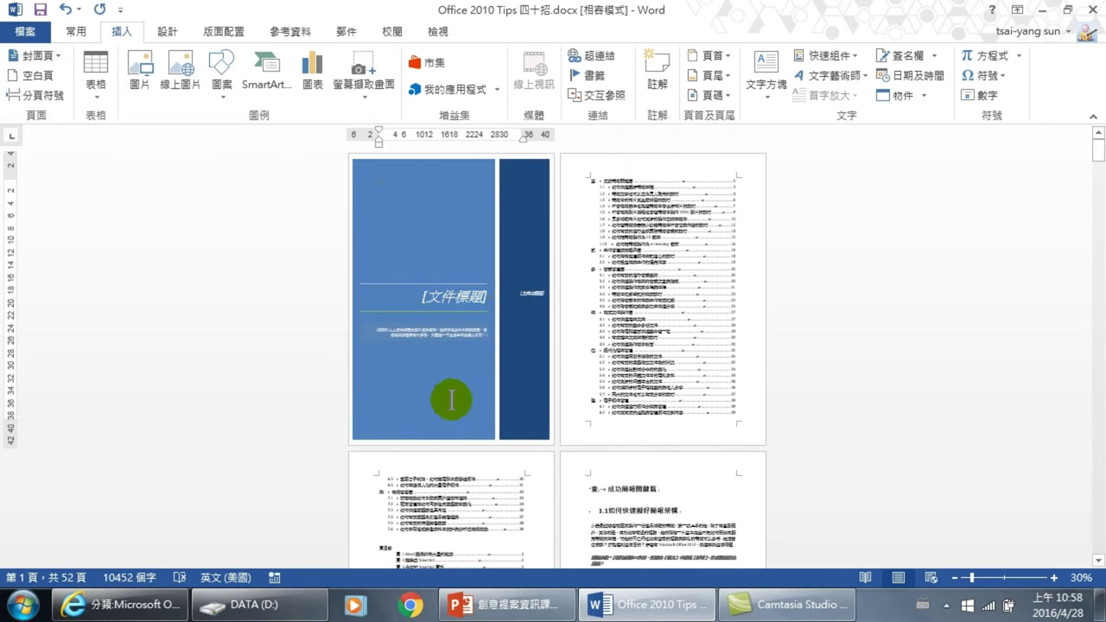
{"action": "left_click", "coordinate": [454, 294]}
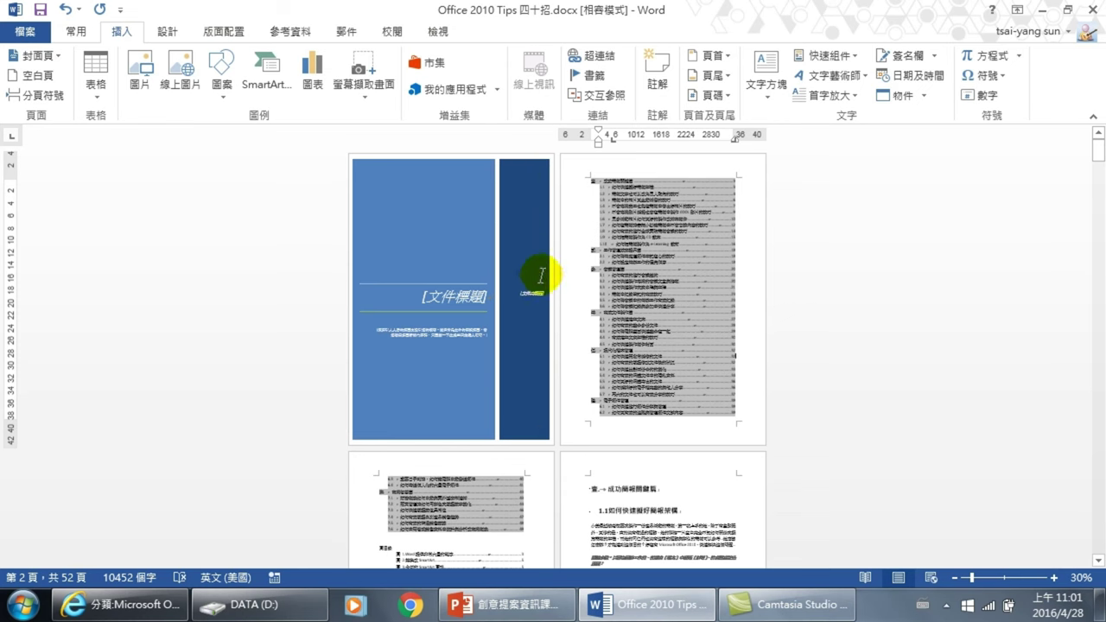
{"action": "scroll", "coordinate": [519, 301], "scroll_direction": "down", "scroll_amount": 2}
{"action": "scroll", "coordinate": [506, 346], "scroll_direction": "down", "scroll_amount": 2}
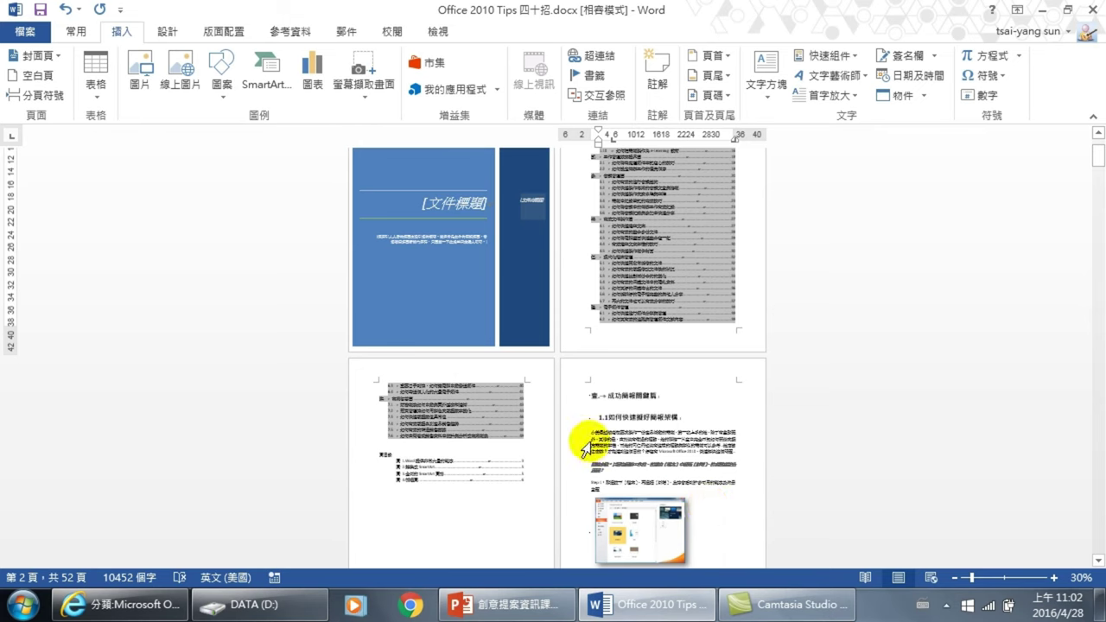
{"action": "left_click_drag", "start_coordinate": [591, 396], "coordinate": [612, 390]}
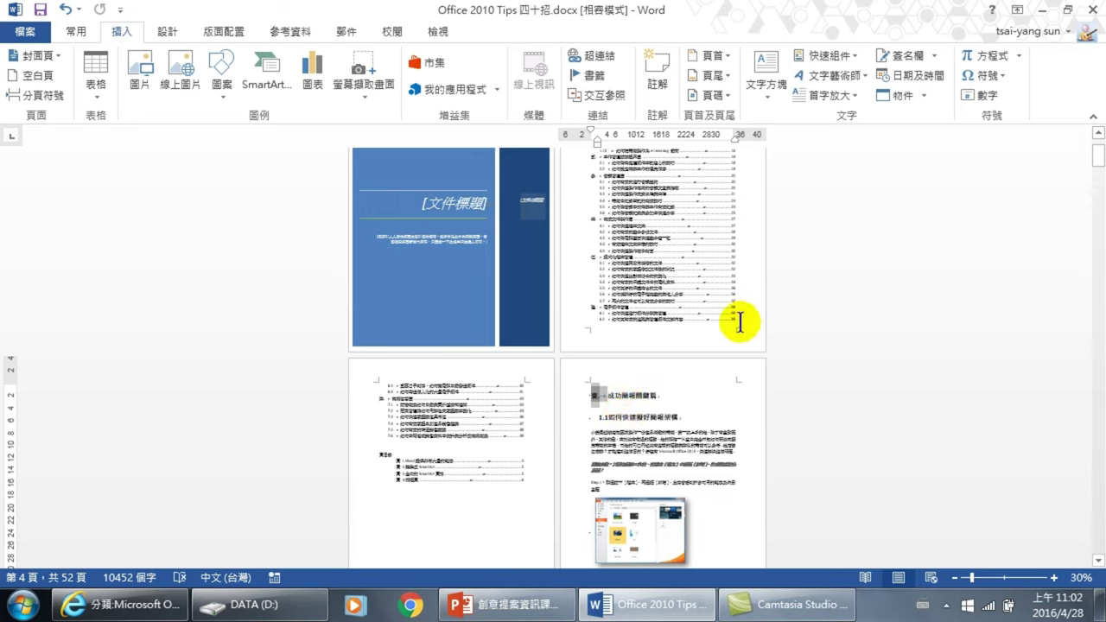
{"action": "left_click", "coordinate": [383, 491]}
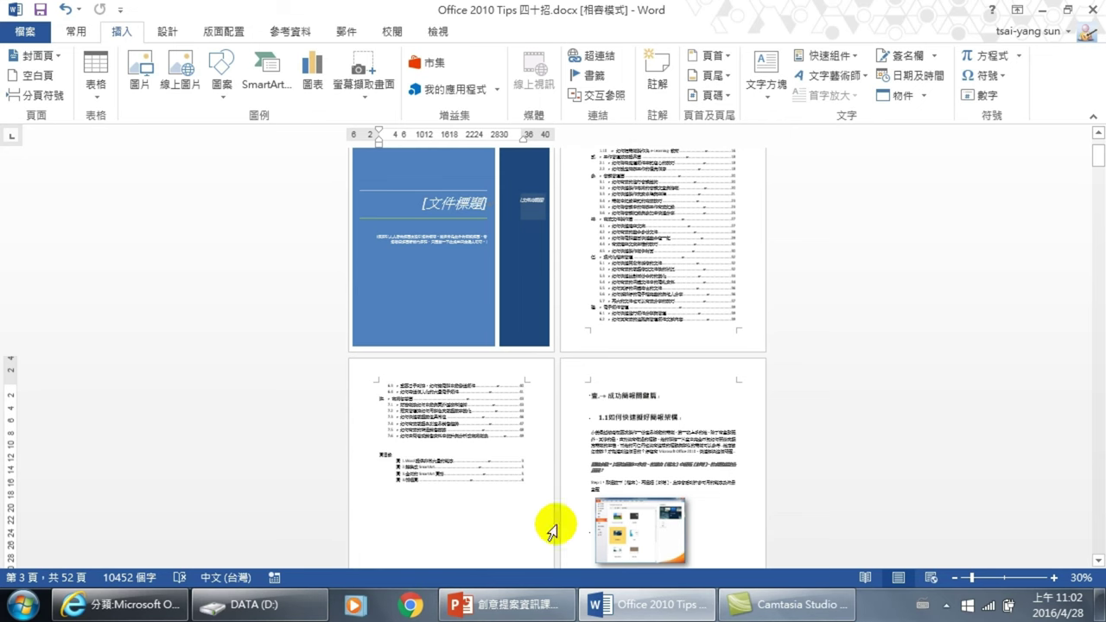
{"action": "left_click", "coordinate": [1052, 577]}
{"action": "left_click", "coordinate": [1052, 578]}
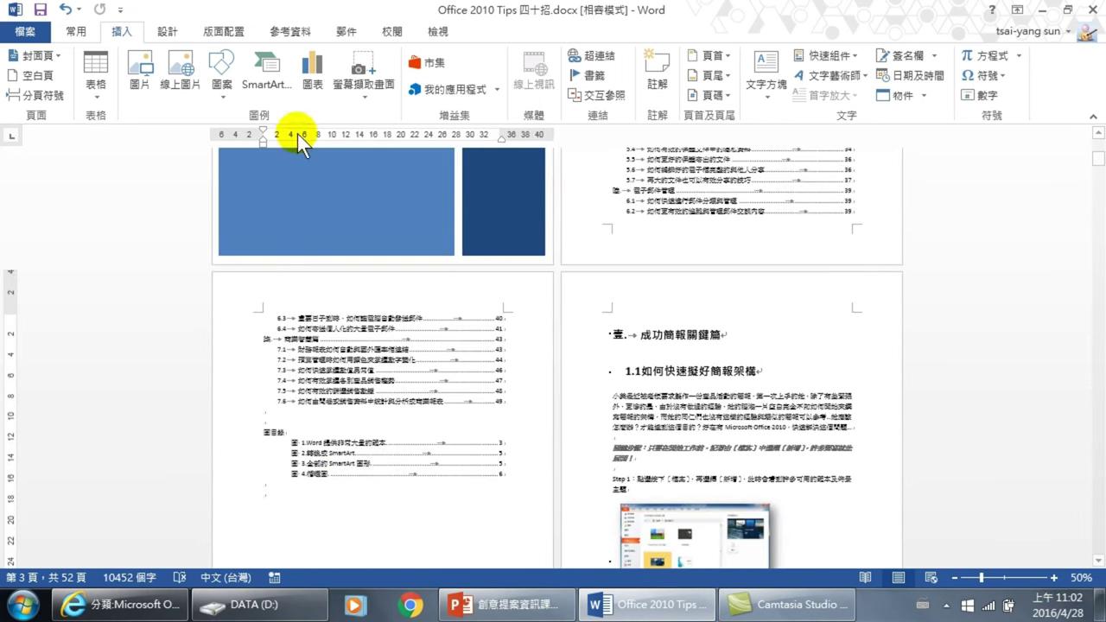
Insert a 下一頁 section break after the front matter and delete the resulting blank page
{"action": "left_click", "coordinate": [223, 31]}
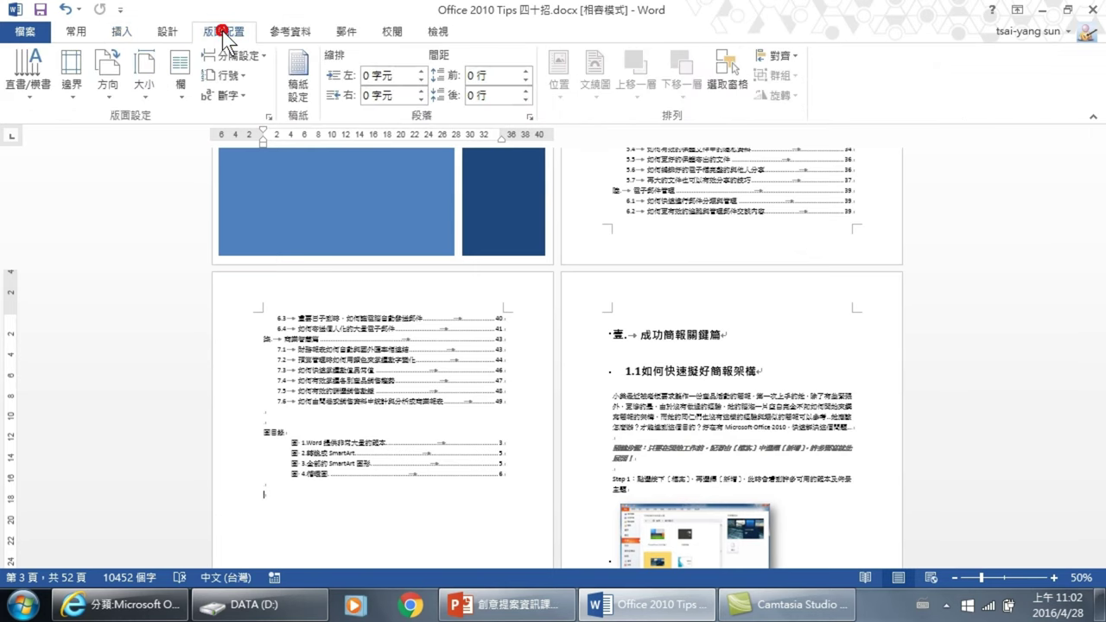
{"action": "left_click", "coordinate": [262, 56]}
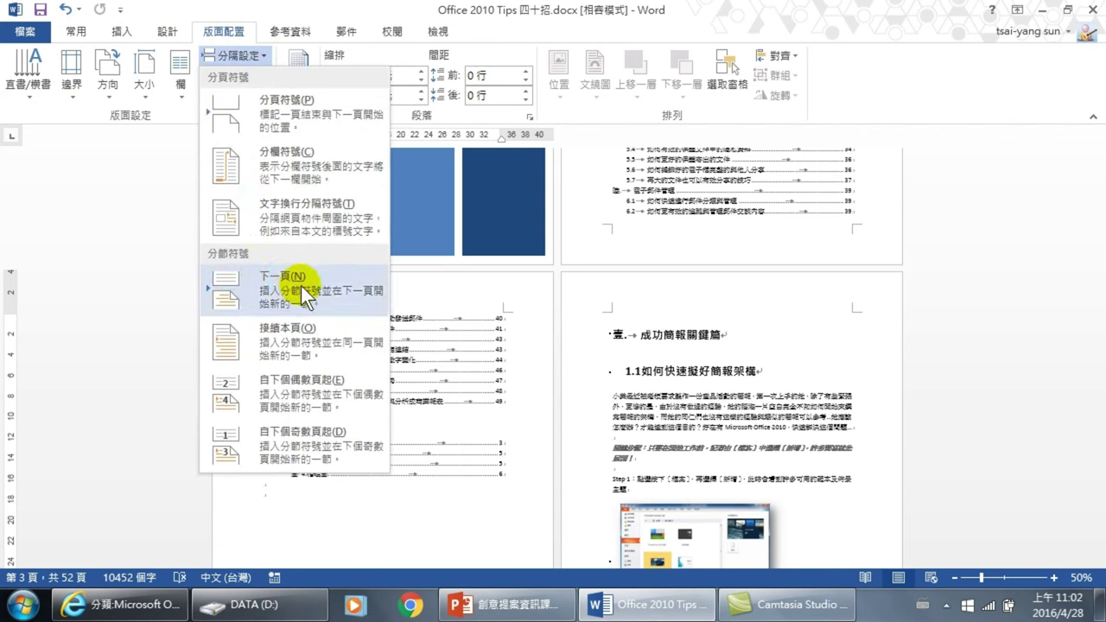
{"action": "left_click", "coordinate": [299, 284]}
{"action": "left_click", "coordinate": [633, 314]}
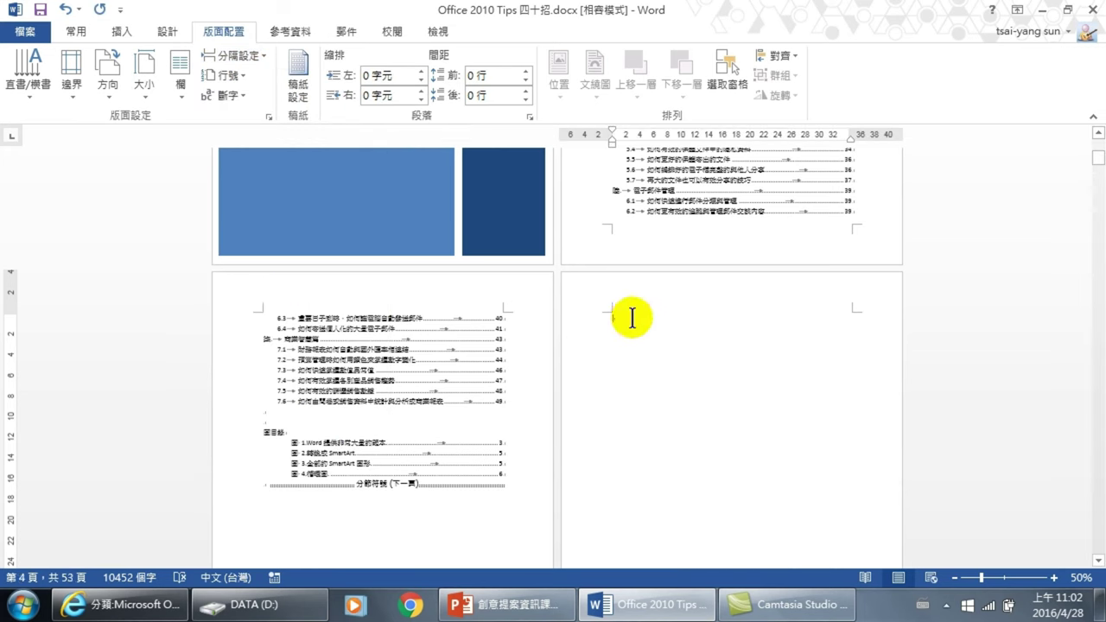
{"action": "left_click", "coordinate": [637, 316]}
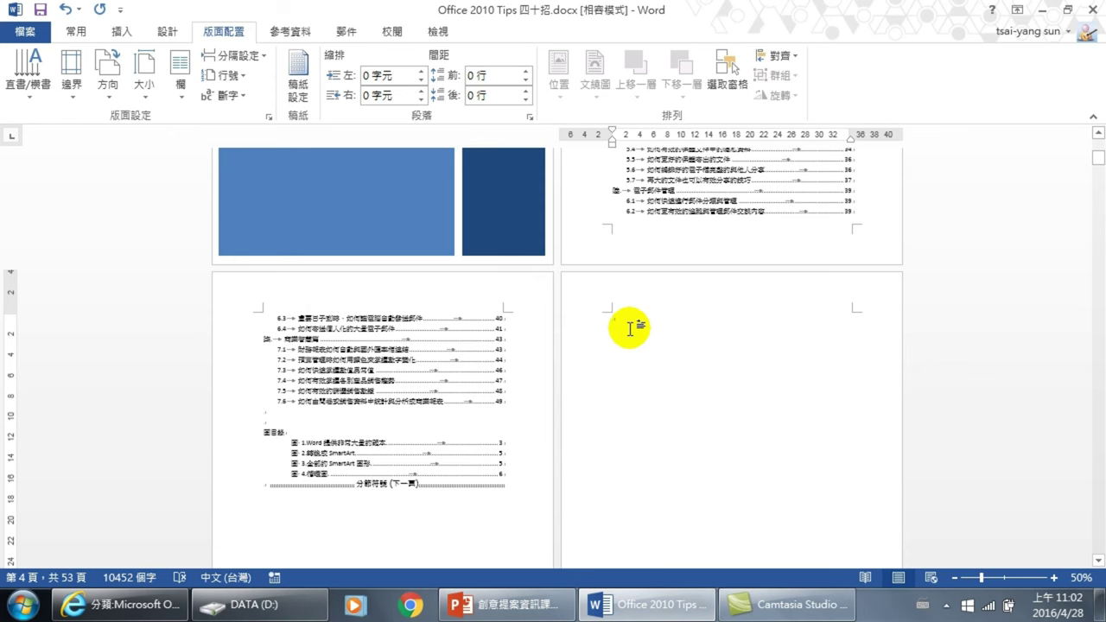
{"action": "key", "text": "Delete"}
{"action": "scroll", "coordinate": [575, 368], "scroll_direction": "up", "scroll_amount": 3}
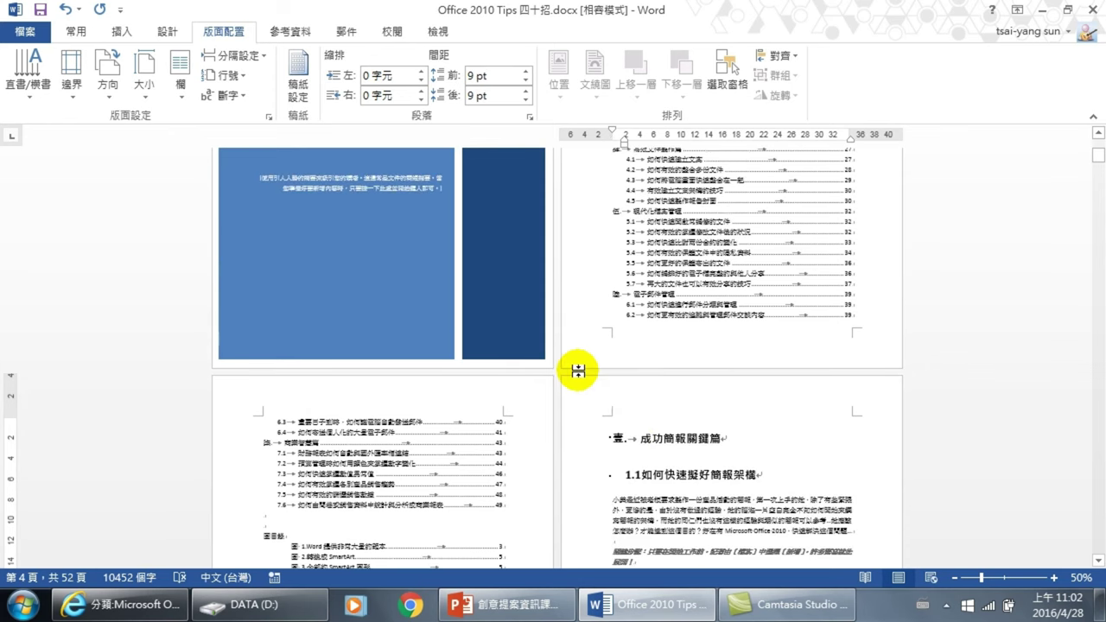
{"action": "scroll", "coordinate": [558, 365], "scroll_direction": "up", "scroll_amount": 1}
{"action": "scroll", "coordinate": [508, 360], "scroll_direction": "up", "scroll_amount": 1}
Add a new line above the table of contents and type the heading 目錄 there
{"action": "scroll", "coordinate": [593, 382], "scroll_direction": "up", "scroll_amount": 4}
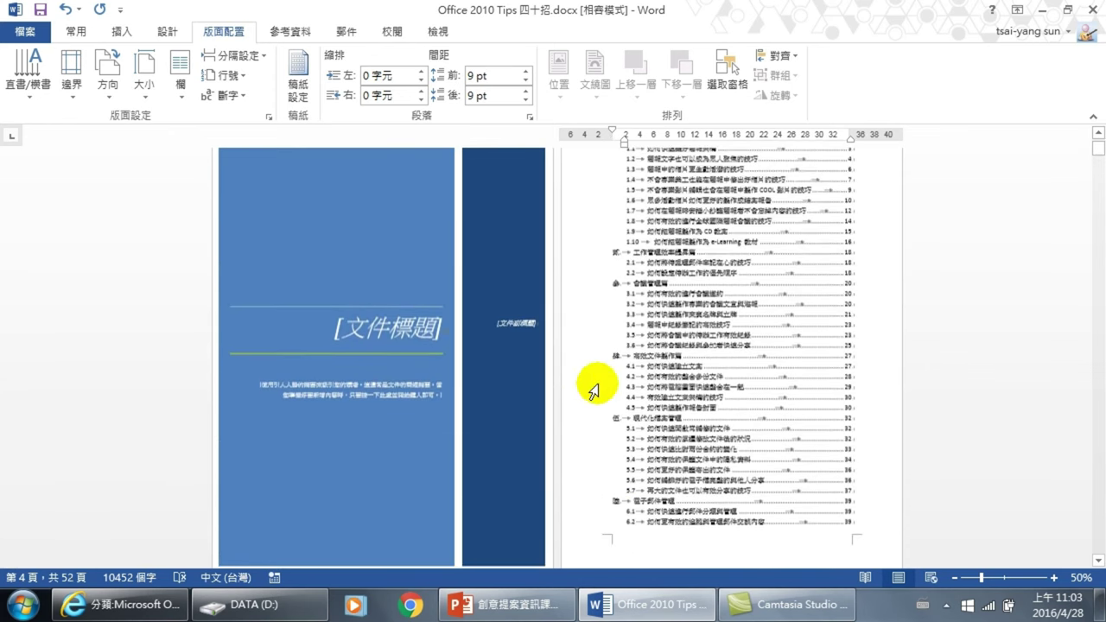
{"action": "left_click", "coordinate": [627, 217]}
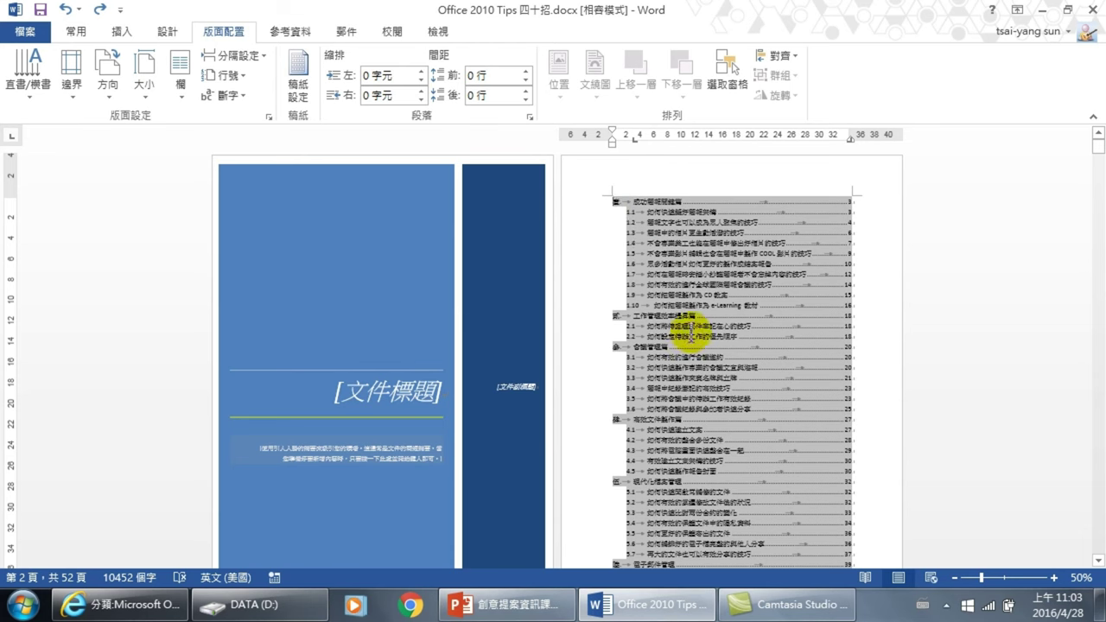
{"action": "key", "text": "Return"}
{"action": "key", "text": "Up"}
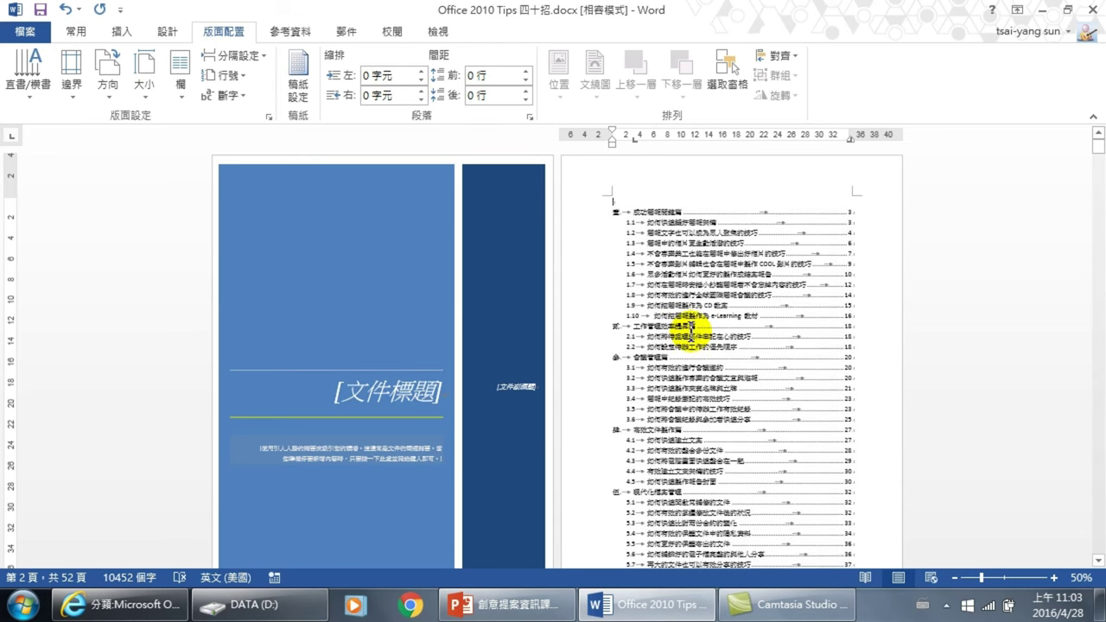
{"action": "type", "text": "bu"}
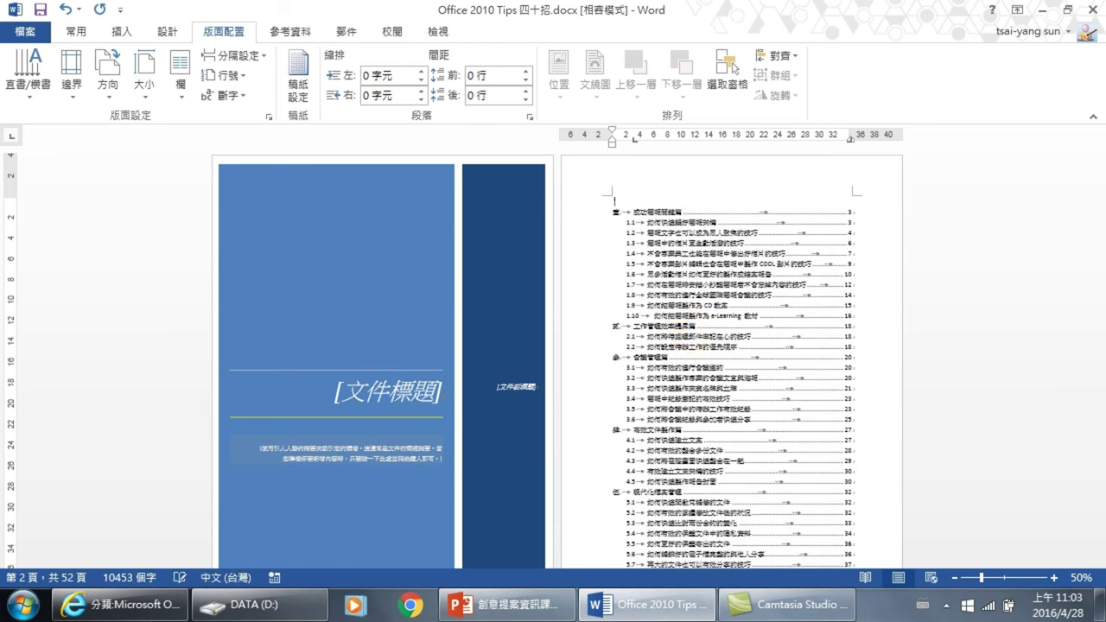
{"action": "key", "text": "space"}
{"action": "type", "text": "c"}
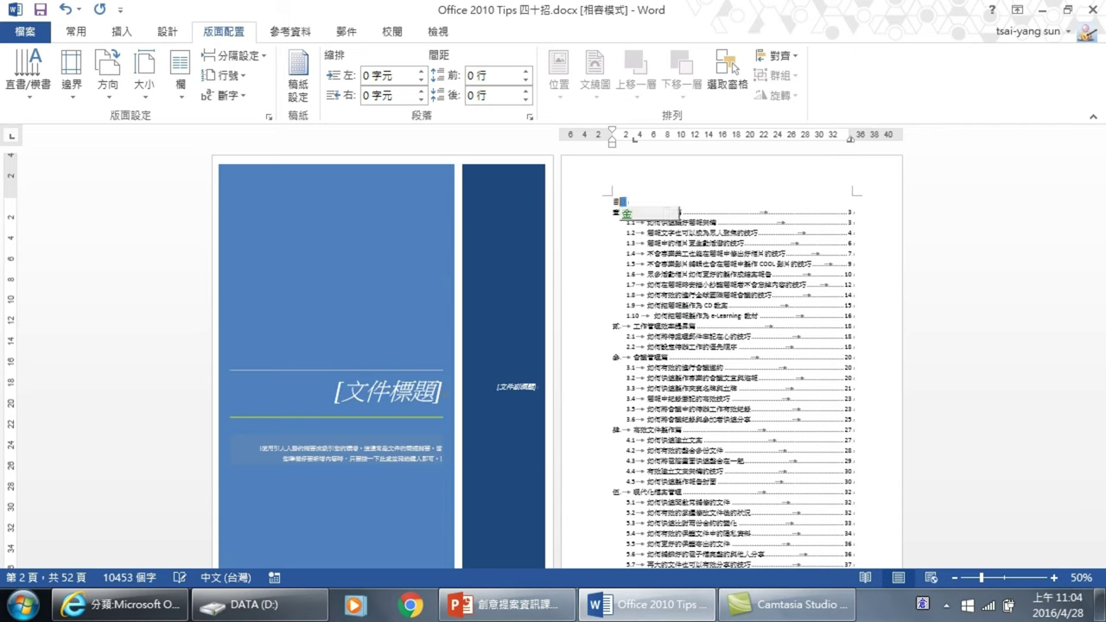
{"action": "type", "text": "vne"}
{"action": "key", "text": "space"}
{"action": "key", "text": "ctrl+Home"}
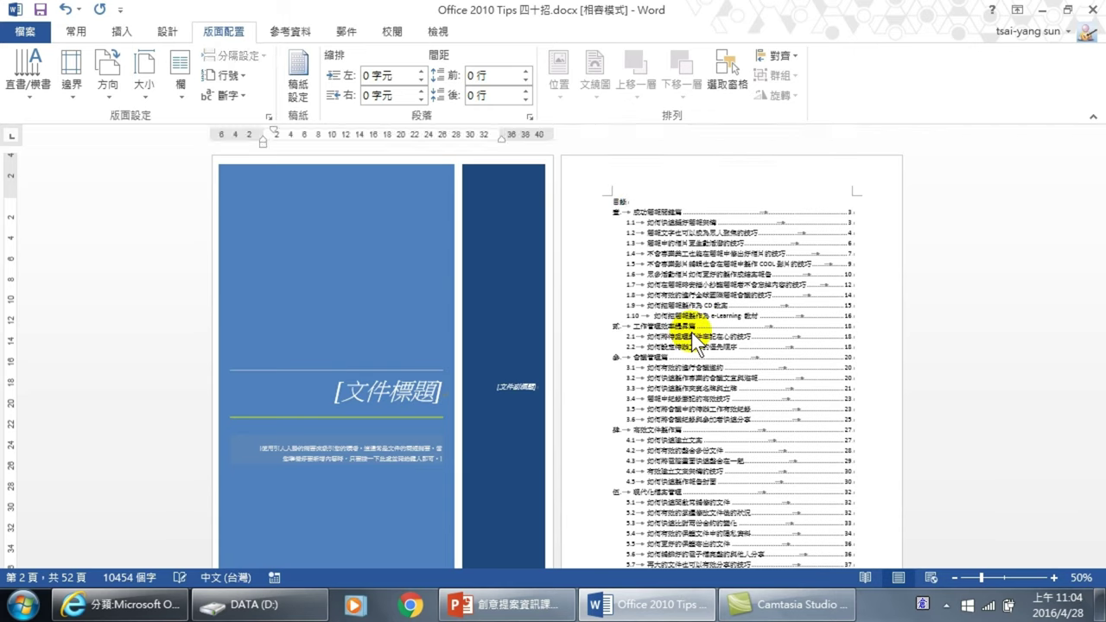
Insert a 下一頁 section break from 分隔設定 at the start of the contents
{"action": "left_click", "coordinate": [615, 197]}
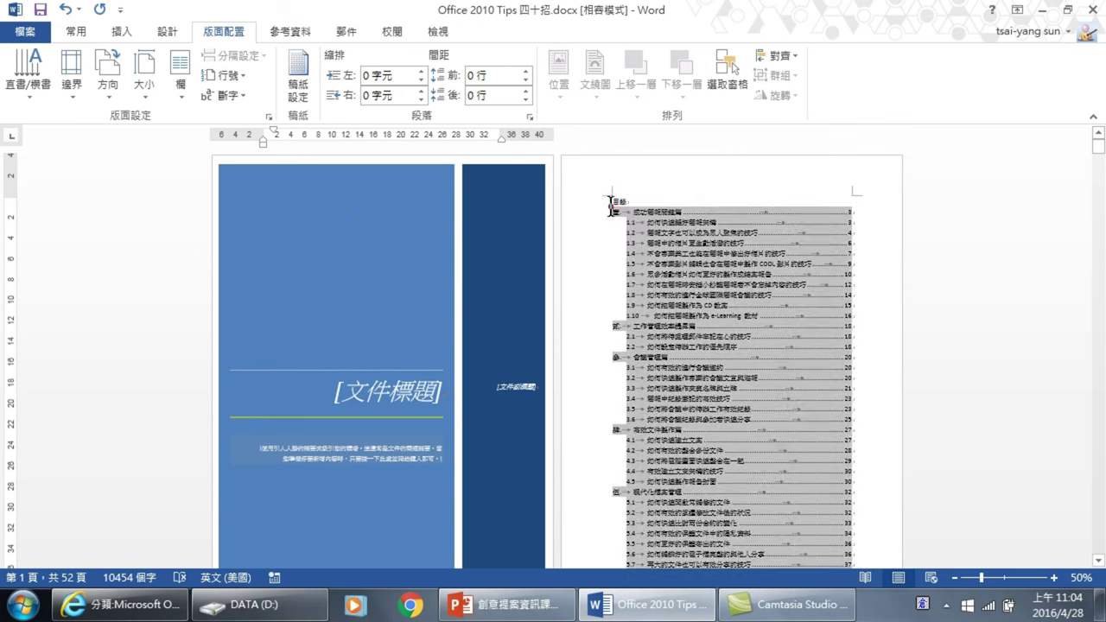
{"action": "left_click", "coordinate": [615, 197]}
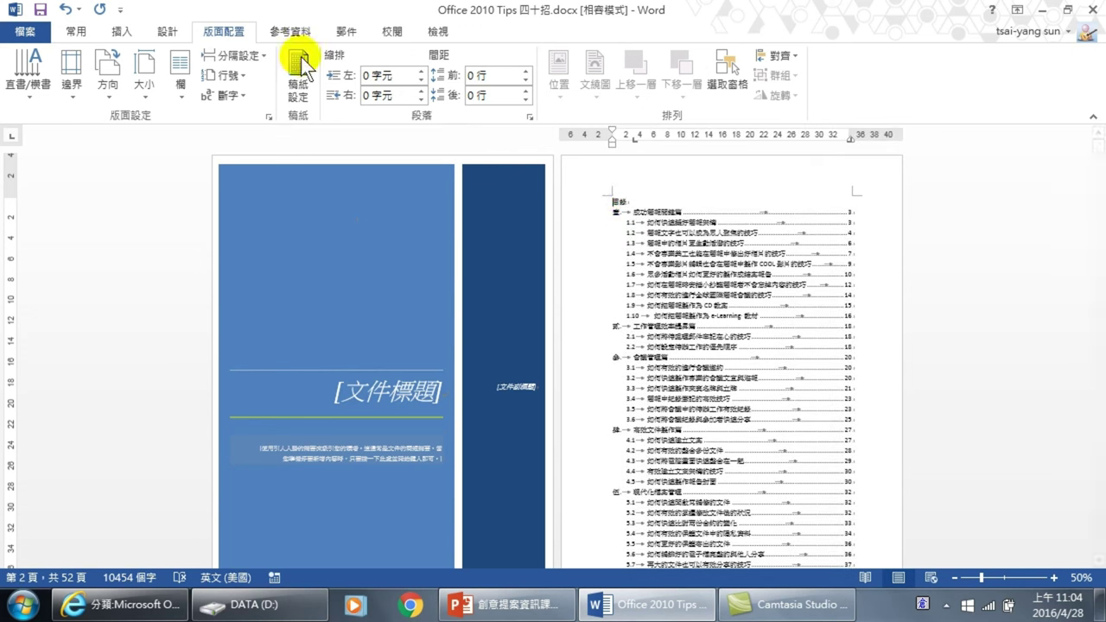
{"action": "left_click", "coordinate": [238, 57]}
{"action": "left_click", "coordinate": [274, 284]}
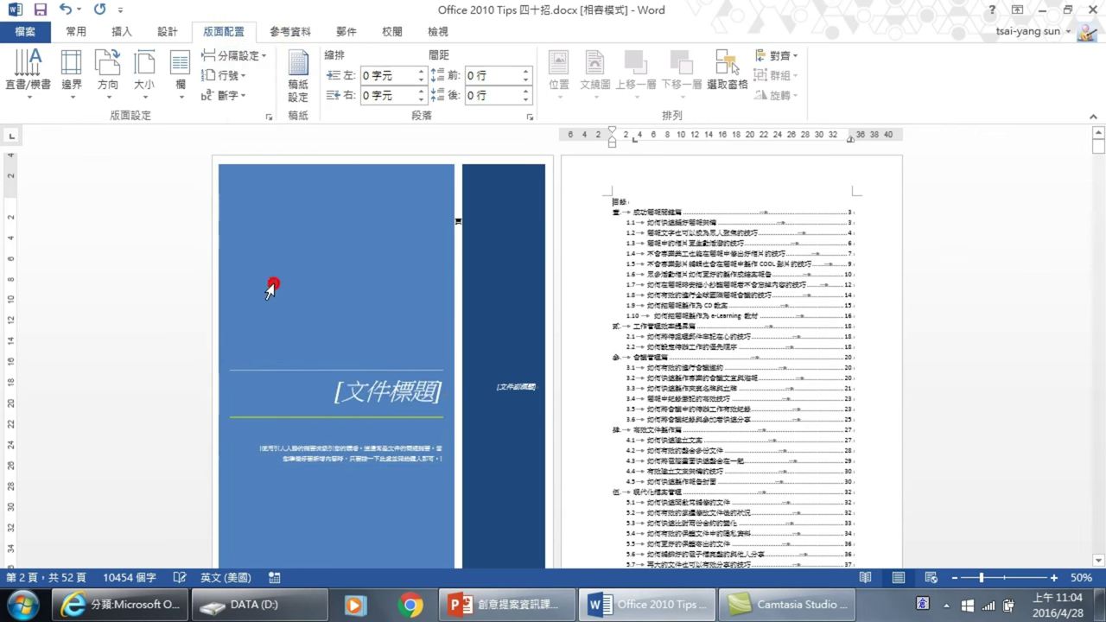
Enlarge the page view and scroll back up to the cover page
{"action": "scroll", "coordinate": [502, 300], "scroll_direction": "down", "scroll_amount": 1}
{"action": "scroll", "coordinate": [457, 328], "scroll_direction": "down", "scroll_amount": 3}
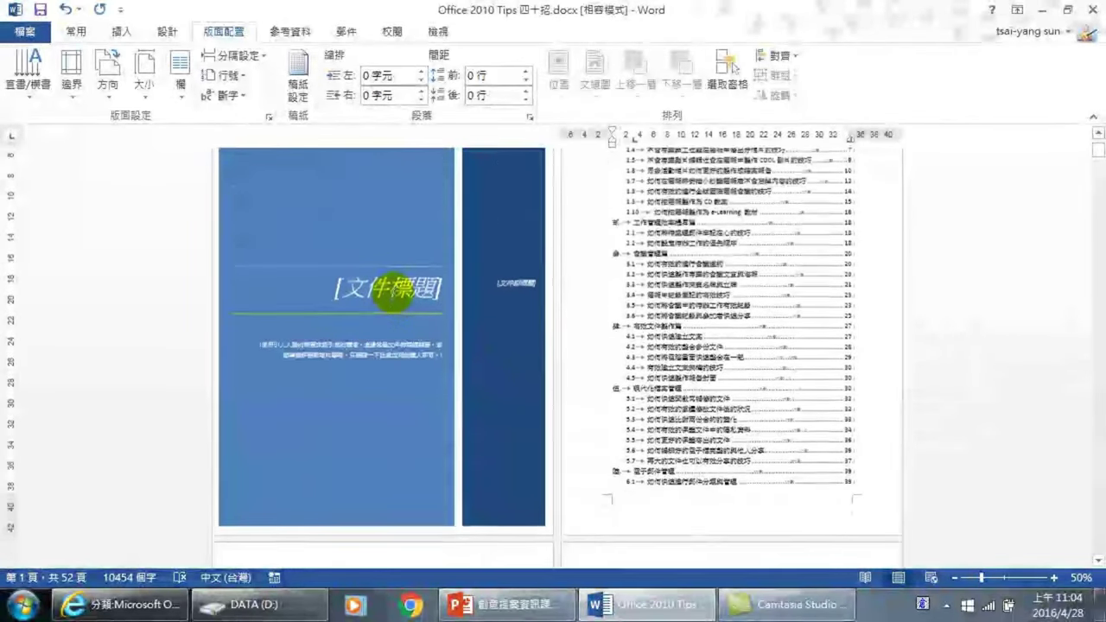
{"action": "left_click", "coordinate": [1054, 578]}
{"action": "left_click", "coordinate": [1054, 577]}
{"action": "left_click", "coordinate": [1054, 578]}
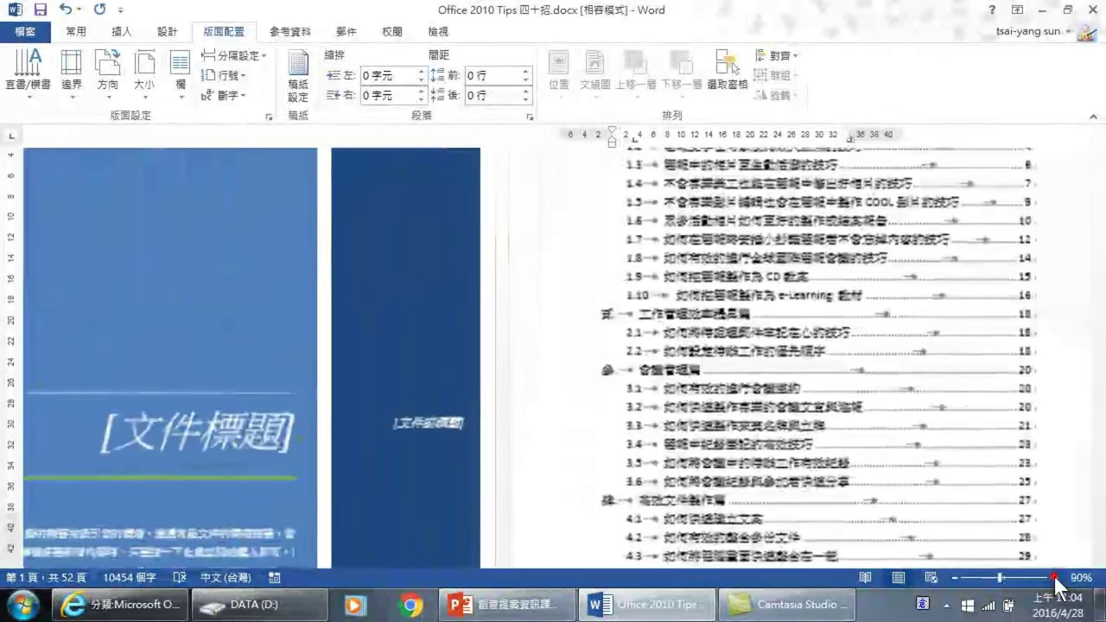
{"action": "left_click", "coordinate": [1055, 577]}
{"action": "scroll", "coordinate": [346, 363], "scroll_direction": "up", "scroll_amount": 3}
{"action": "scroll", "coordinate": [377, 378], "scroll_direction": "up", "scroll_amount": 5}
{"action": "scroll", "coordinate": [377, 379], "scroll_direction": "up", "scroll_amount": 2}
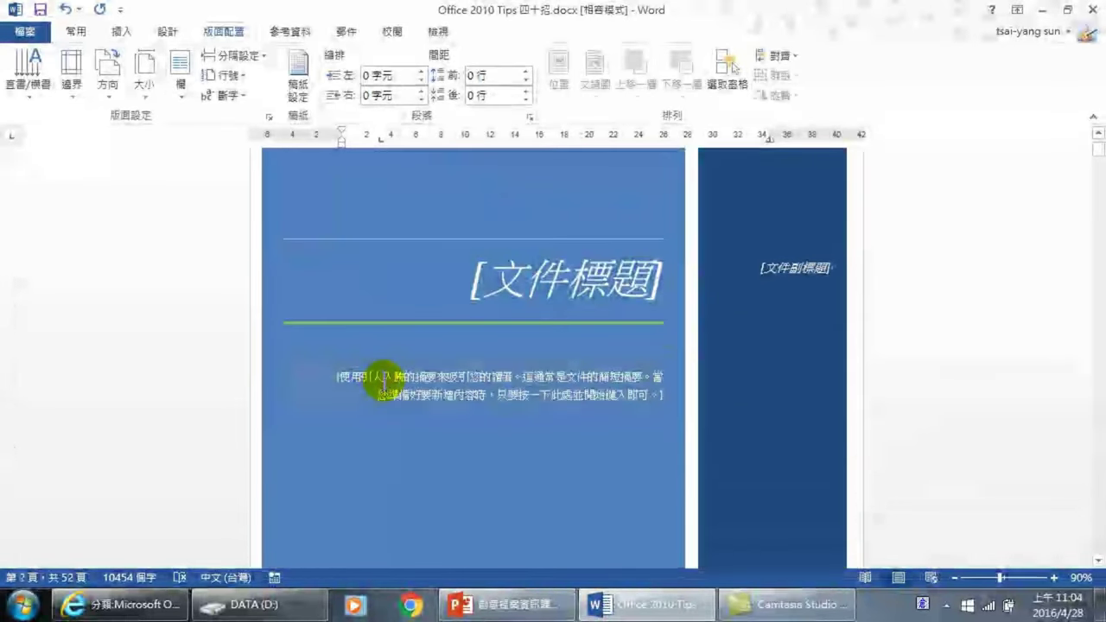
{"action": "scroll", "coordinate": [449, 393], "scroll_direction": "up", "scroll_amount": 3}
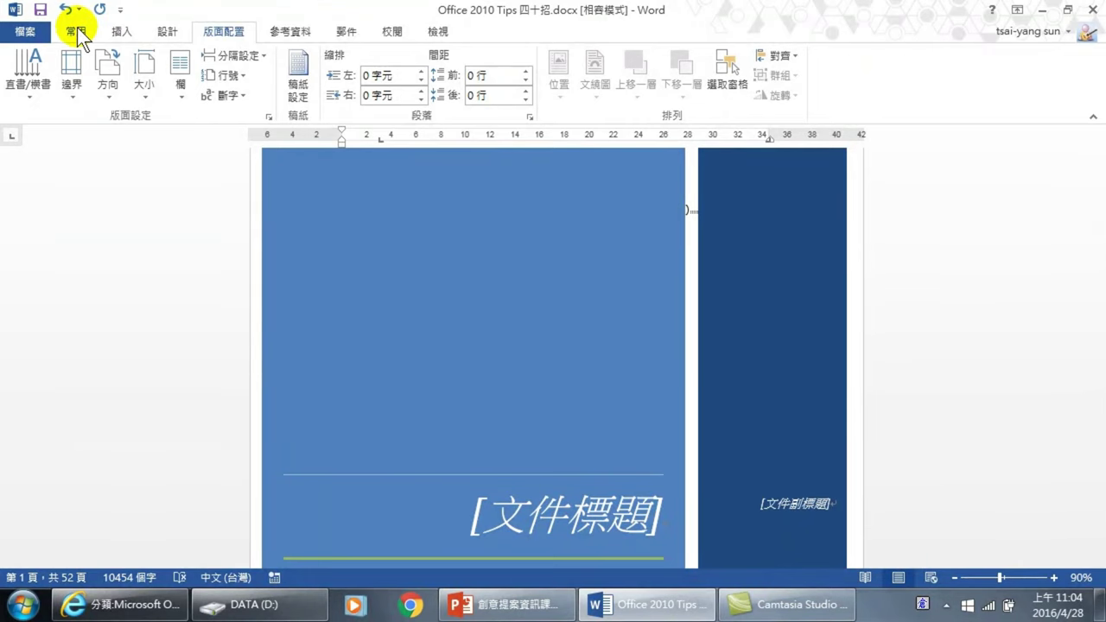
Turn on Show/Hide ¶ formatting marks from the 常用 tab and check the contents pages
{"action": "left_click", "coordinate": [76, 32]}
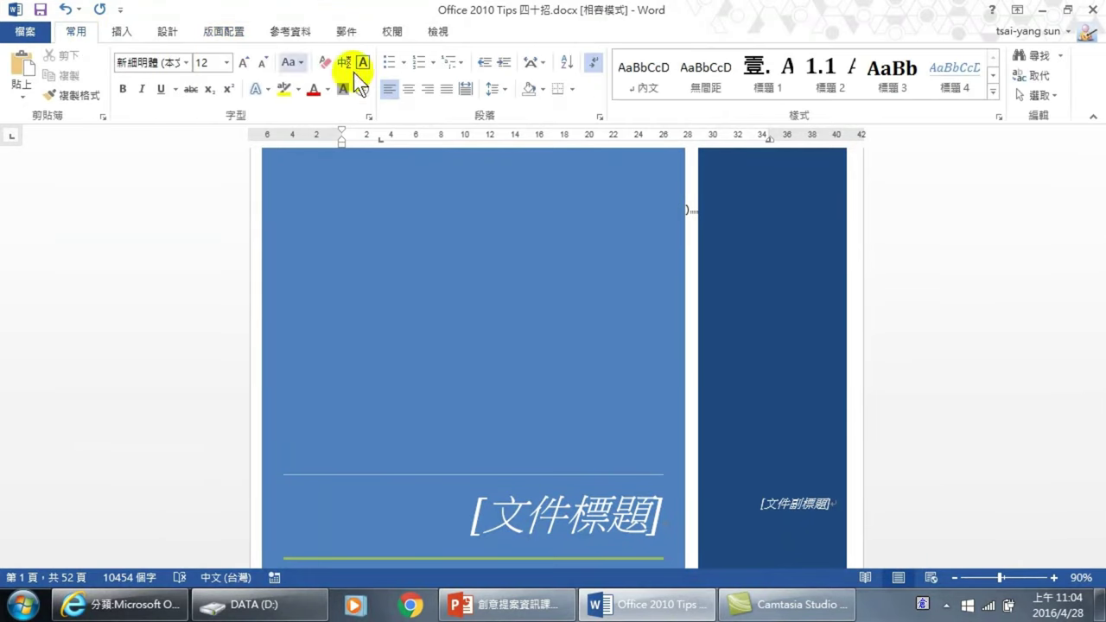
{"action": "left_click", "coordinate": [595, 61]}
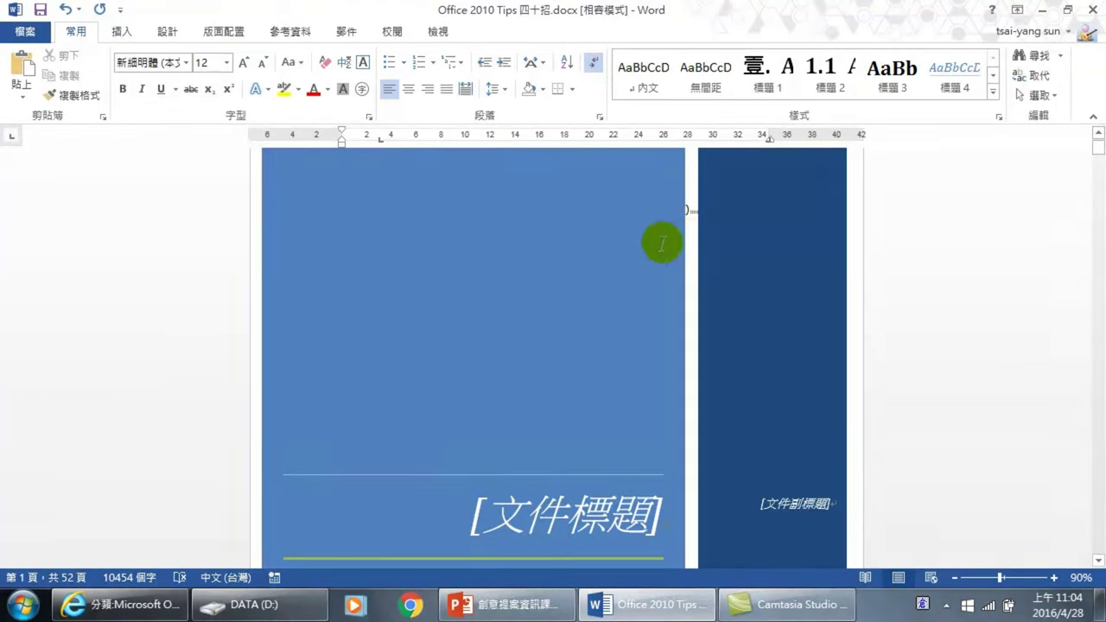
{"action": "scroll", "coordinate": [661, 240], "scroll_direction": "down", "scroll_amount": 3}
{"action": "scroll", "coordinate": [555, 316], "scroll_direction": "down", "scroll_amount": 4}
{"action": "scroll", "coordinate": [501, 395], "scroll_direction": "down", "scroll_amount": 8}
{"action": "scroll", "coordinate": [502, 417], "scroll_direction": "down", "scroll_amount": 3}
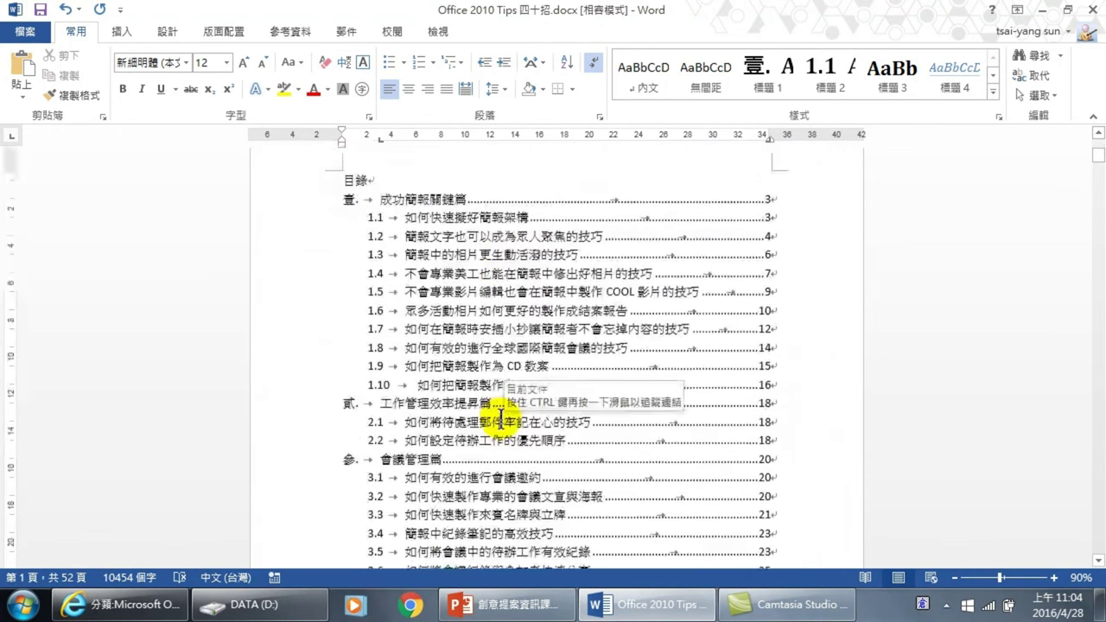
{"action": "scroll", "coordinate": [432, 461], "scroll_direction": "up", "scroll_amount": 4}
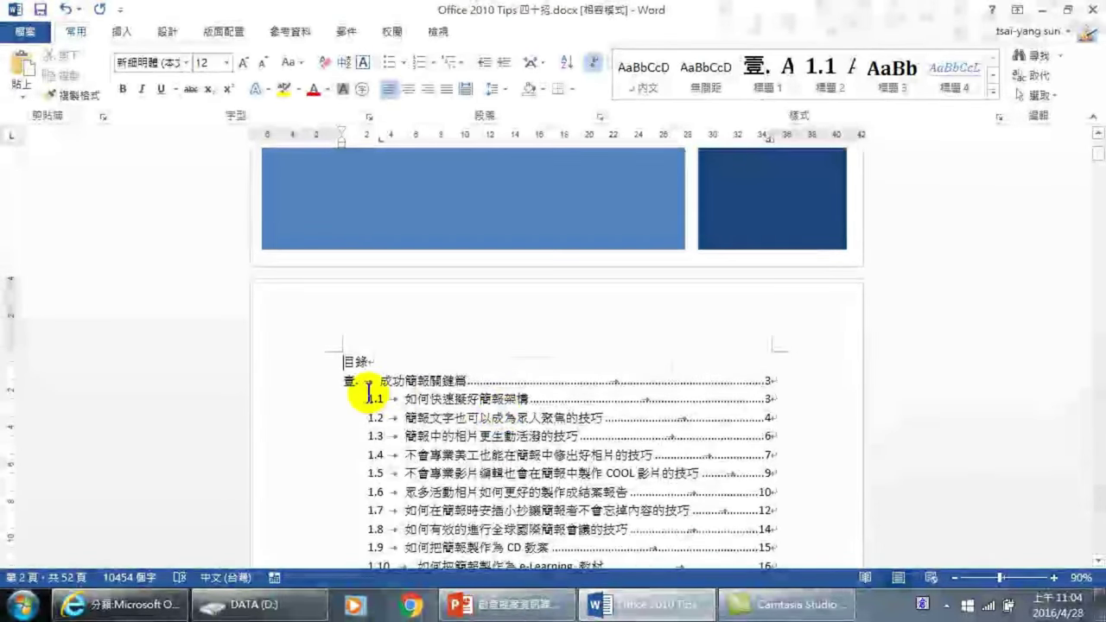
{"action": "scroll", "coordinate": [588, 303], "scroll_direction": "up", "scroll_amount": 4}
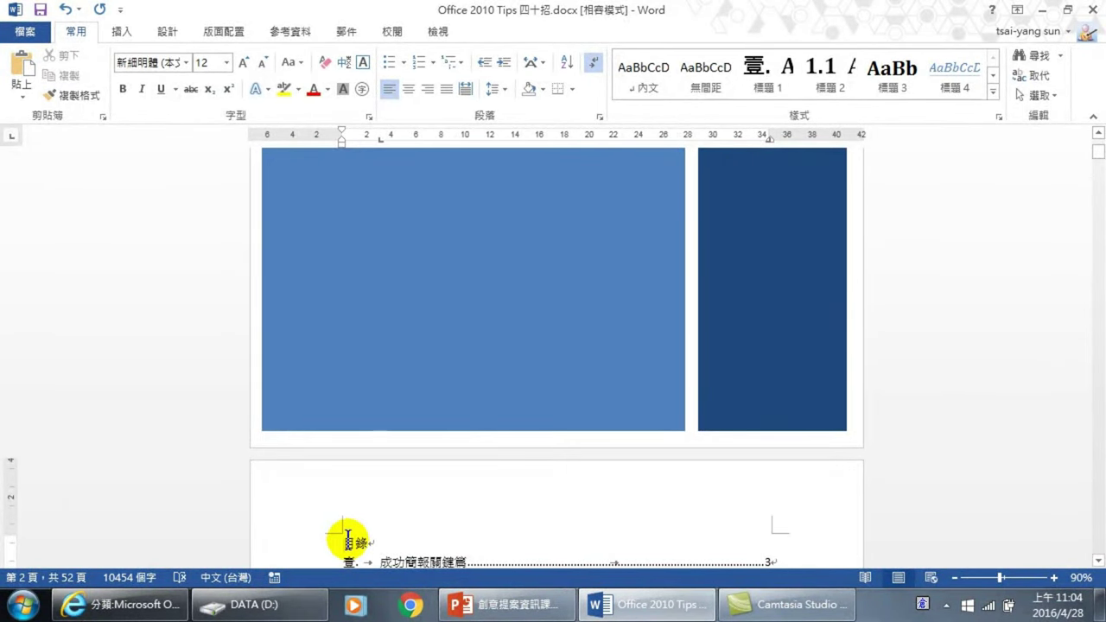
Scroll down to chapter 壹. 成功簡報關鍵篇 and place the cursor in its heading
{"action": "scroll", "coordinate": [345, 518], "scroll_direction": "down", "scroll_amount": 2}
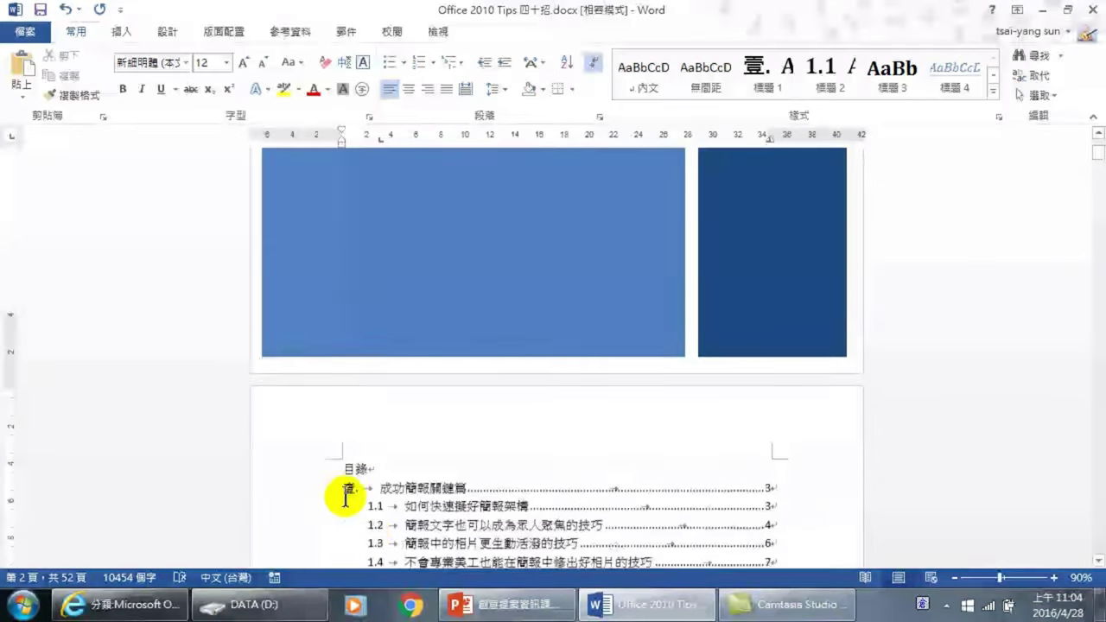
{"action": "scroll", "coordinate": [363, 483], "scroll_direction": "down", "scroll_amount": 6}
{"action": "scroll", "coordinate": [393, 442], "scroll_direction": "down", "scroll_amount": 9}
{"action": "scroll", "coordinate": [405, 434], "scroll_direction": "down", "scroll_amount": 8}
{"action": "scroll", "coordinate": [397, 437], "scroll_direction": "down", "scroll_amount": 2}
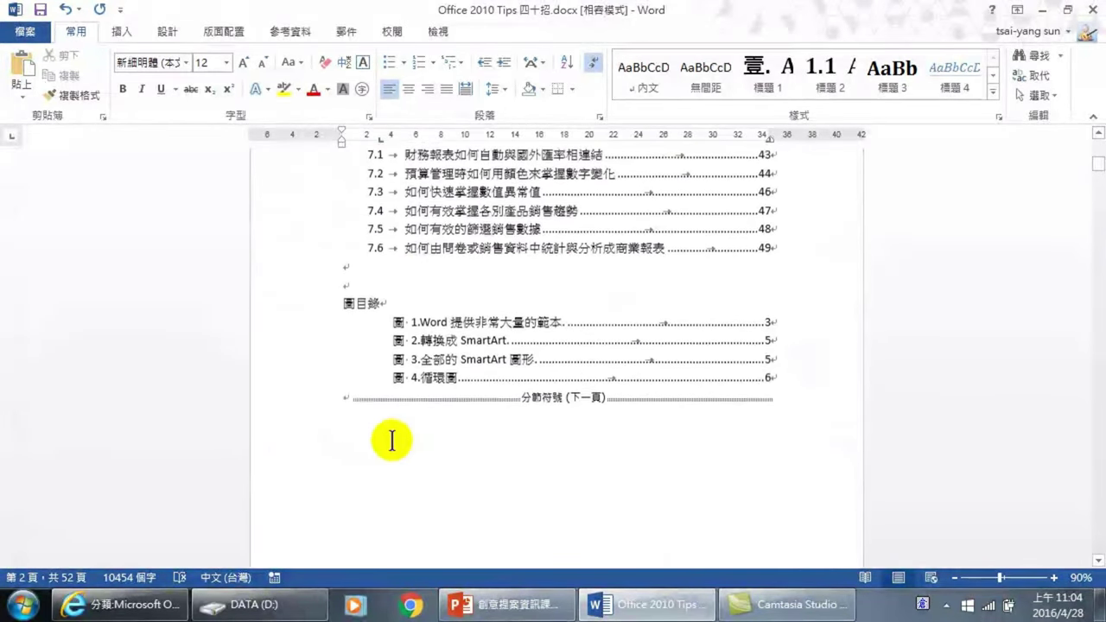
{"action": "scroll", "coordinate": [377, 436], "scroll_direction": "down", "scroll_amount": 4}
{"action": "scroll", "coordinate": [366, 432], "scroll_direction": "down", "scroll_amount": 3}
{"action": "scroll", "coordinate": [389, 424], "scroll_direction": "down", "scroll_amount": 3}
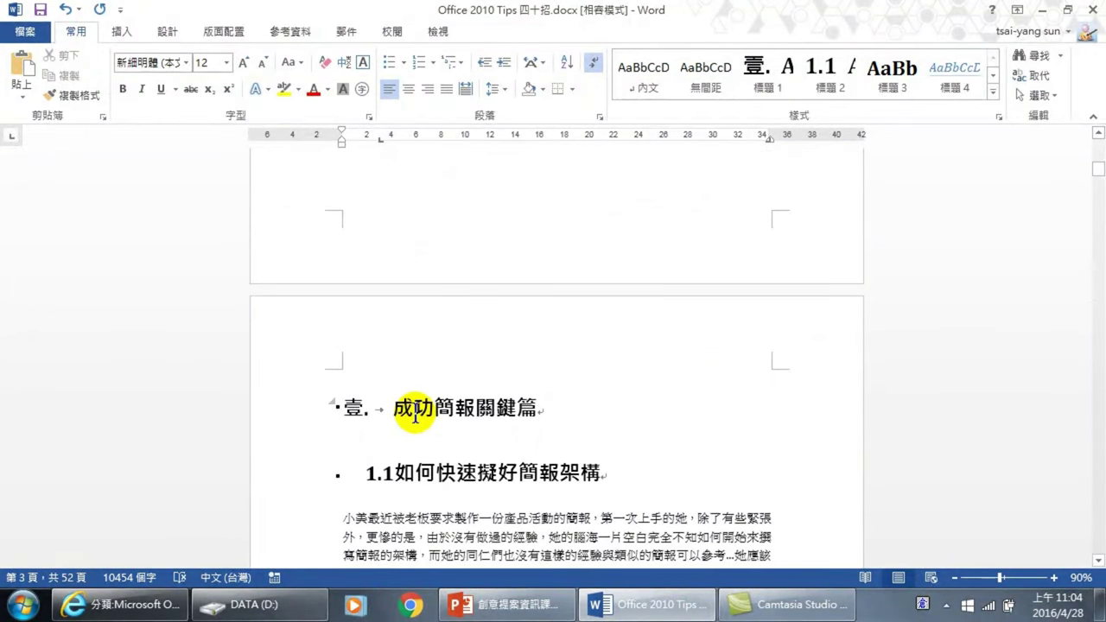
{"action": "left_click", "coordinate": [346, 408]}
{"action": "scroll", "coordinate": [405, 428], "scroll_direction": "up", "scroll_amount": 3}
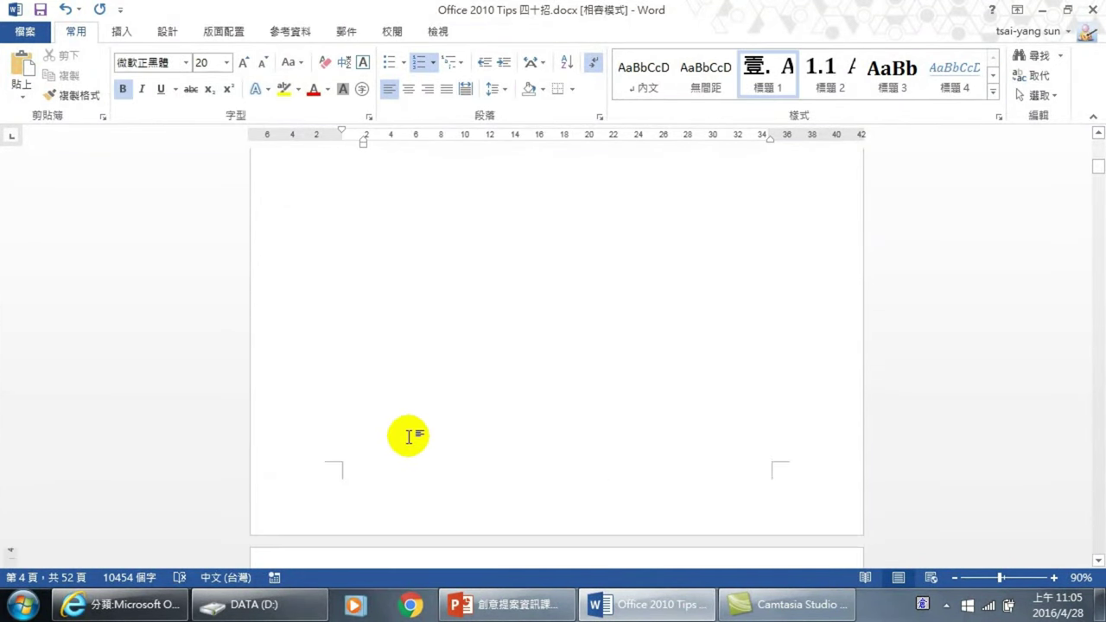
{"action": "scroll", "coordinate": [409, 436], "scroll_direction": "up", "scroll_amount": 3}
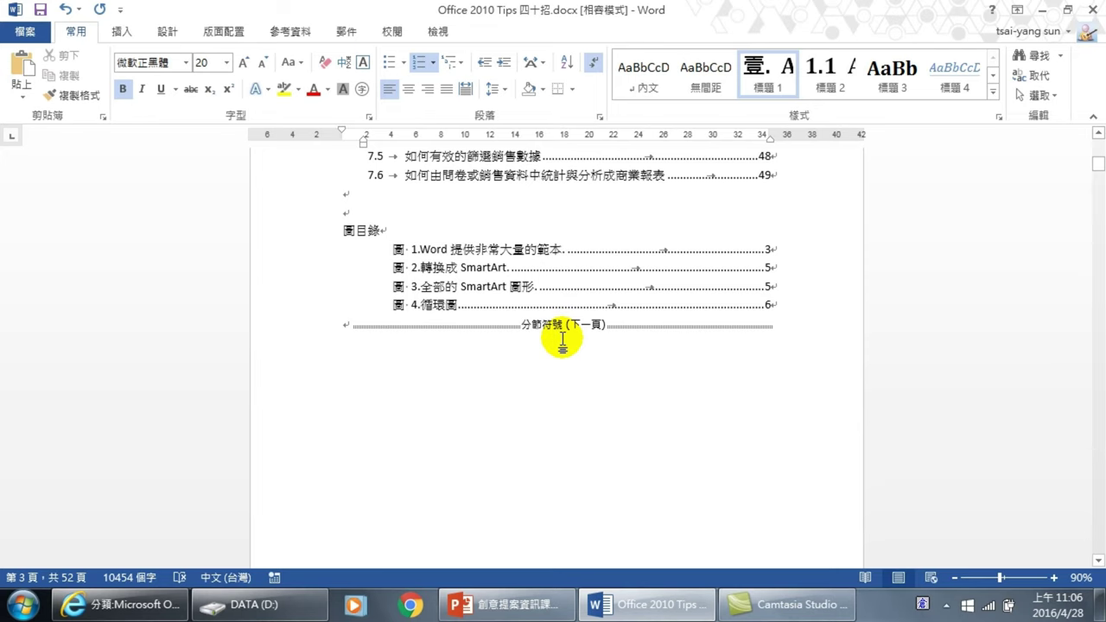
{"action": "scroll", "coordinate": [563, 338], "scroll_direction": "down", "scroll_amount": 5}
{"action": "scroll", "coordinate": [565, 341], "scroll_direction": "down", "scroll_amount": 3}
{"action": "scroll", "coordinate": [555, 351], "scroll_direction": "down", "scroll_amount": 2}
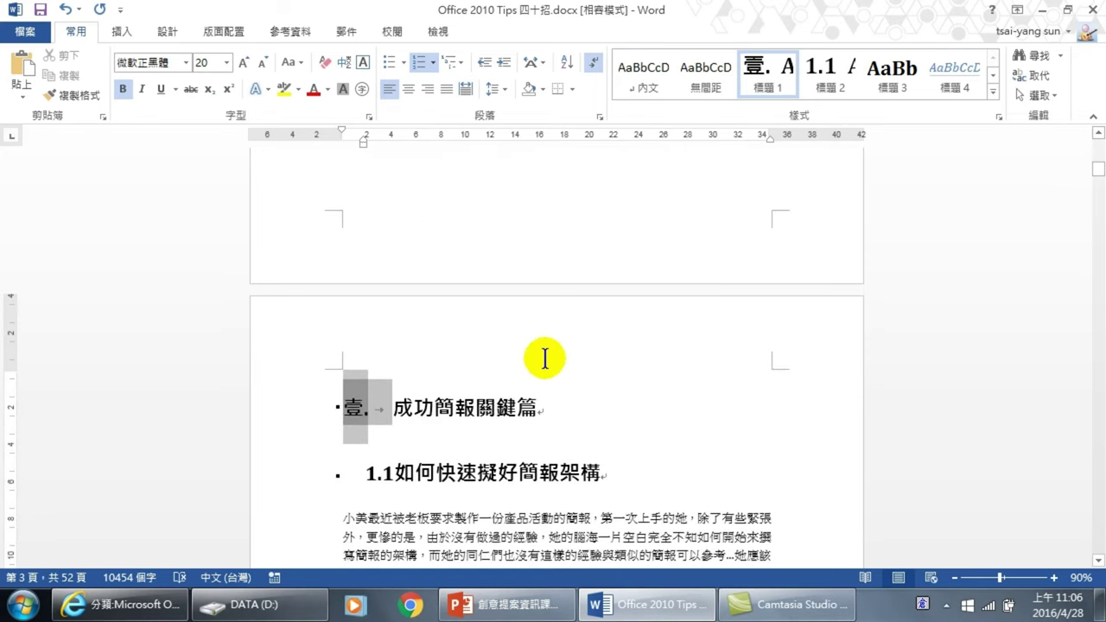
{"action": "left_click", "coordinate": [545, 358]}
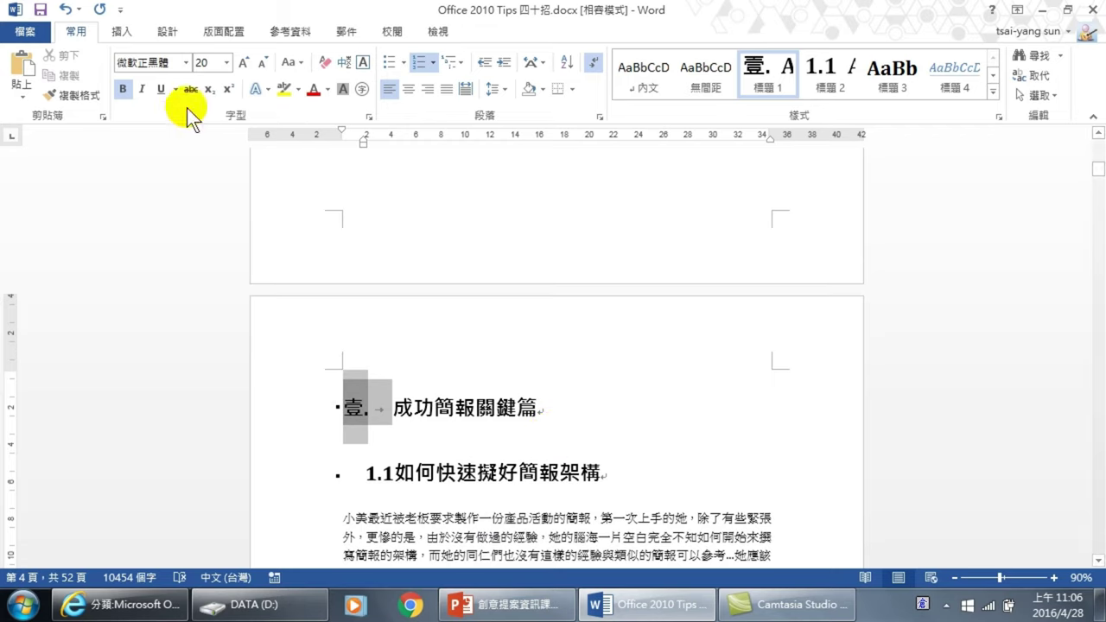
Insert a 純數字 2 centred page number at the page bottom (頁面底端)
{"action": "left_click", "coordinate": [121, 31]}
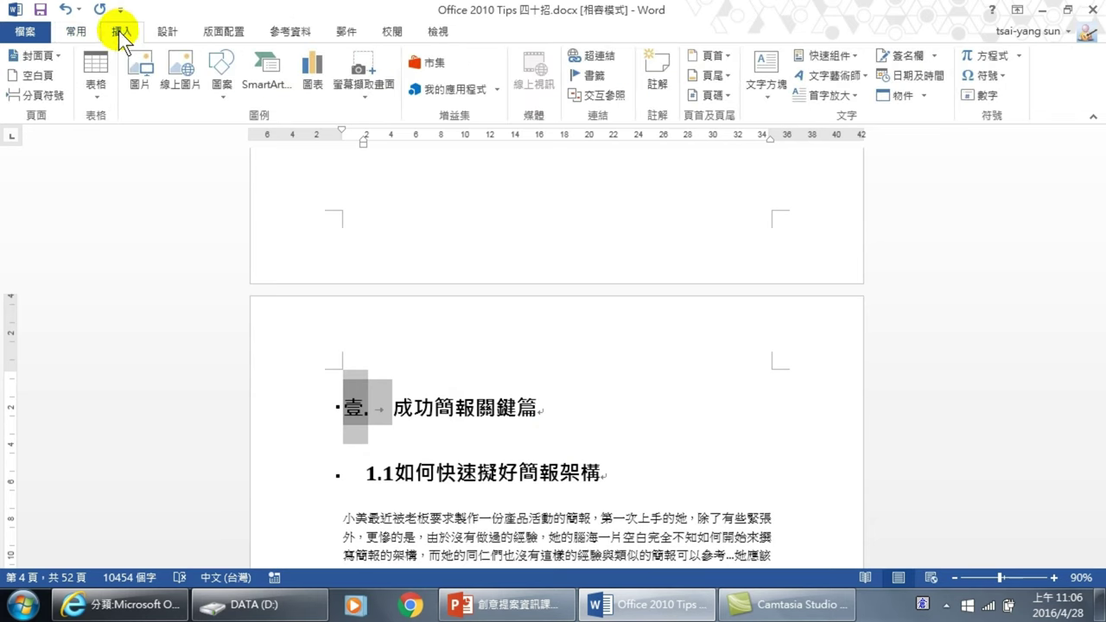
{"action": "left_click", "coordinate": [728, 93]}
{"action": "mouse_move", "coordinate": [739, 137]}
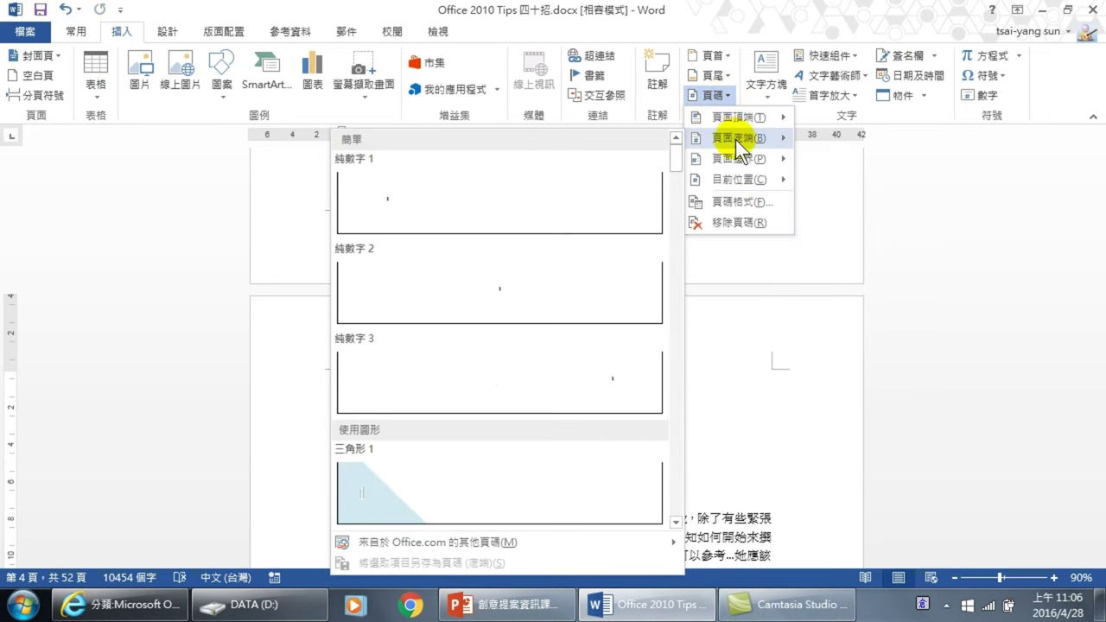
{"action": "left_click", "coordinate": [783, 137]}
{"action": "left_click", "coordinate": [514, 287]}
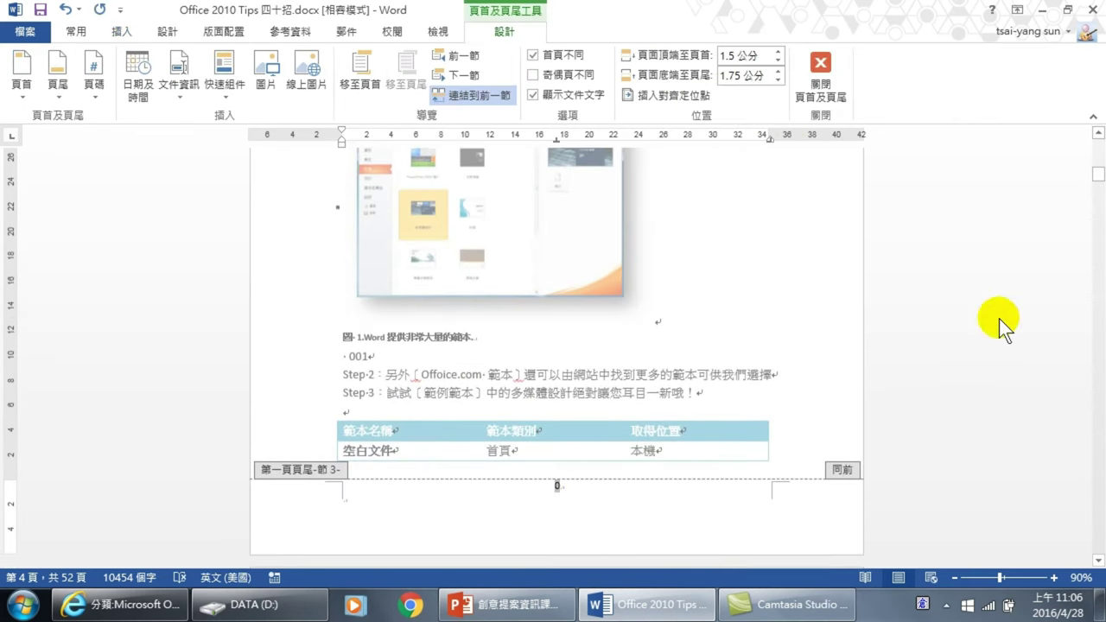
Scroll through the pages and click into the page-number footer
{"action": "left_click_drag", "start_coordinate": [1098, 175], "coordinate": [1098, 138]}
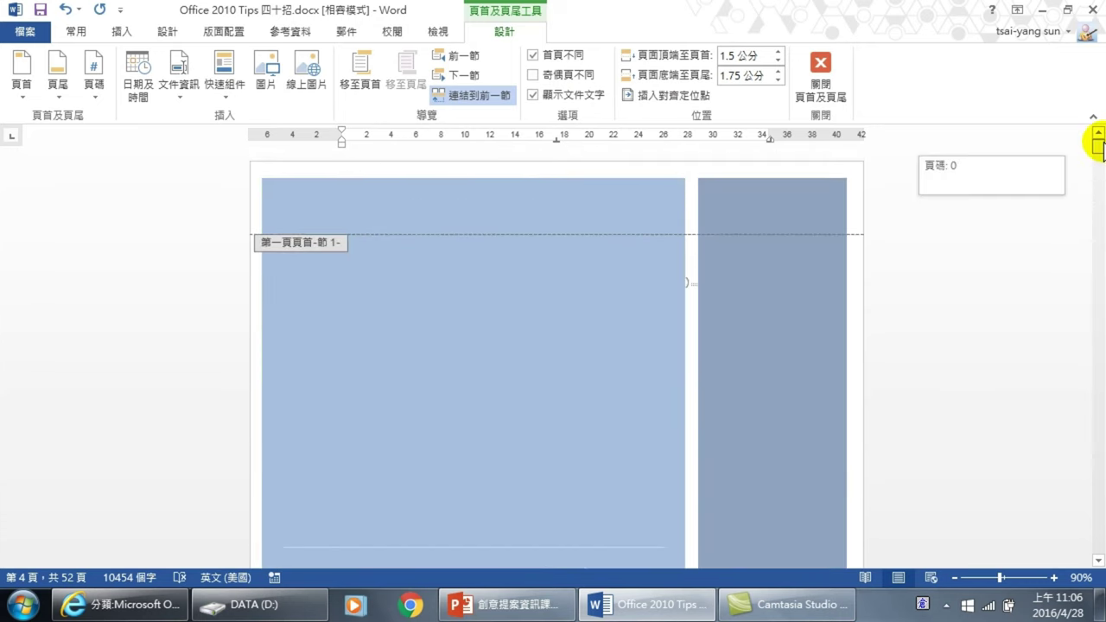
{"action": "scroll", "coordinate": [561, 403], "scroll_direction": "down", "scroll_amount": 4}
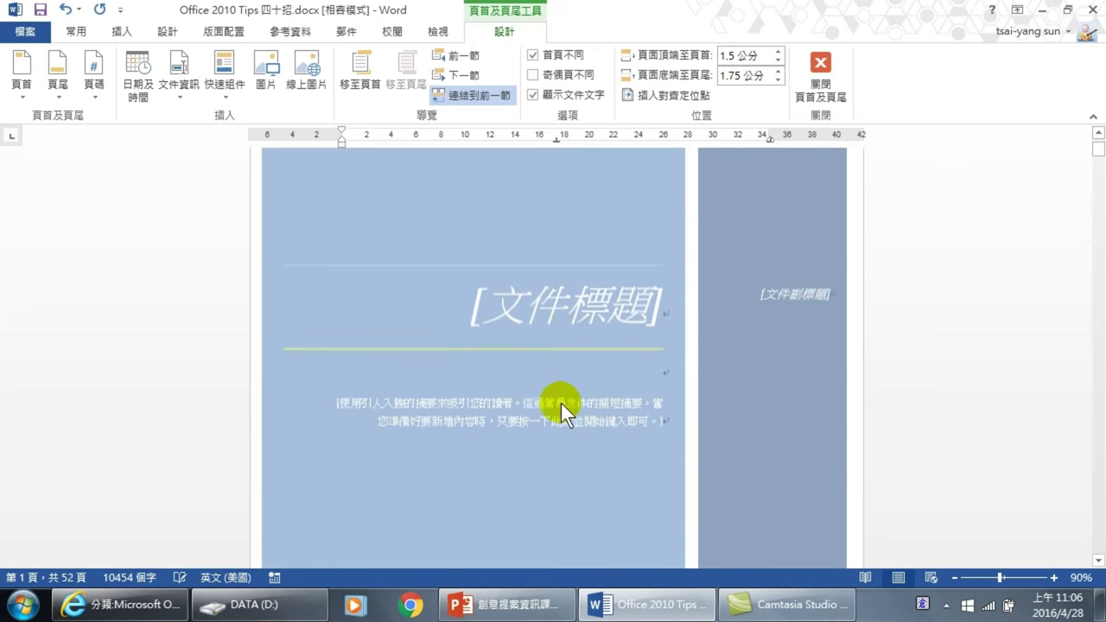
{"action": "scroll", "coordinate": [539, 403], "scroll_direction": "down", "scroll_amount": 5}
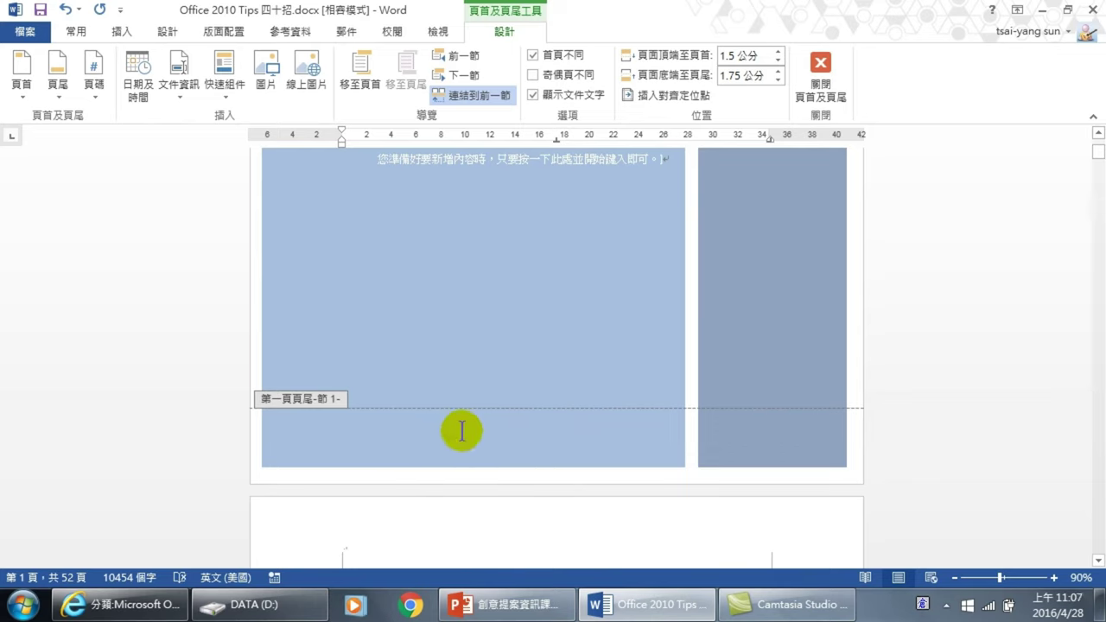
{"action": "scroll", "coordinate": [467, 425], "scroll_direction": "down", "scroll_amount": 3}
{"action": "scroll", "coordinate": [484, 423], "scroll_direction": "down", "scroll_amount": 3}
{"action": "scroll", "coordinate": [494, 422], "scroll_direction": "down", "scroll_amount": 1}
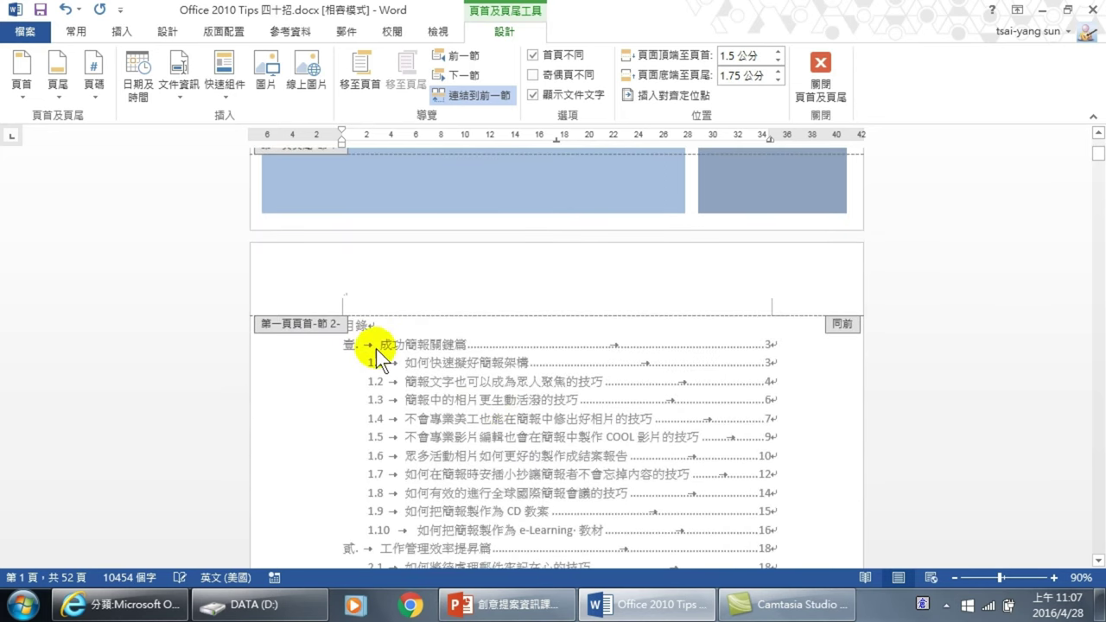
{"action": "scroll", "coordinate": [562, 359], "scroll_direction": "down", "scroll_amount": 3}
{"action": "scroll", "coordinate": [555, 386], "scroll_direction": "down", "scroll_amount": 8}
{"action": "scroll", "coordinate": [585, 439], "scroll_direction": "down", "scroll_amount": 3}
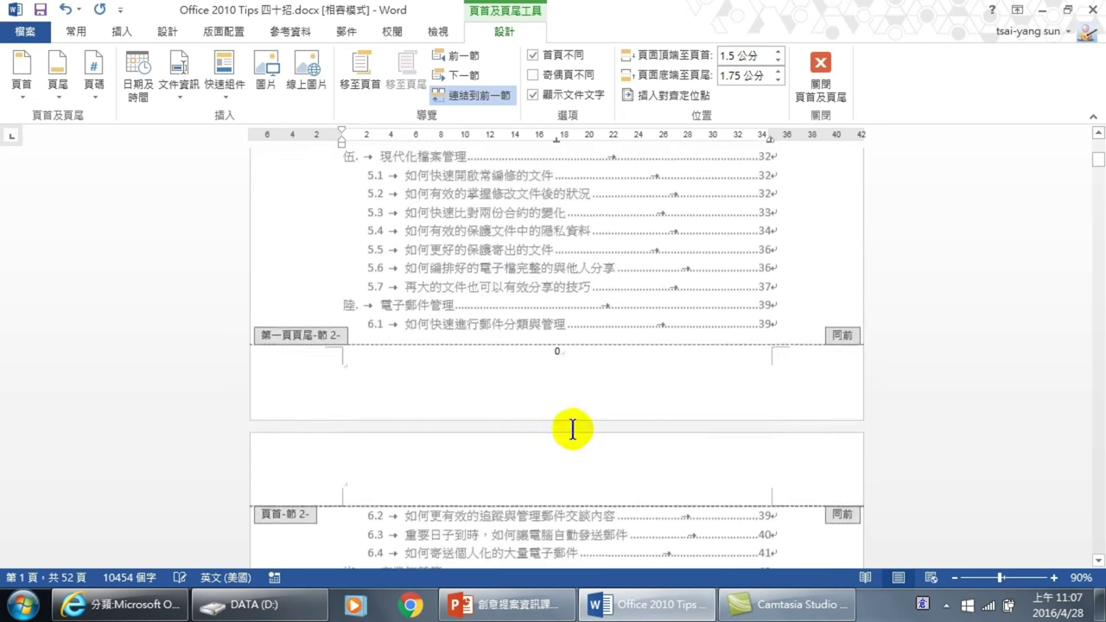
{"action": "left_click", "coordinate": [540, 350]}
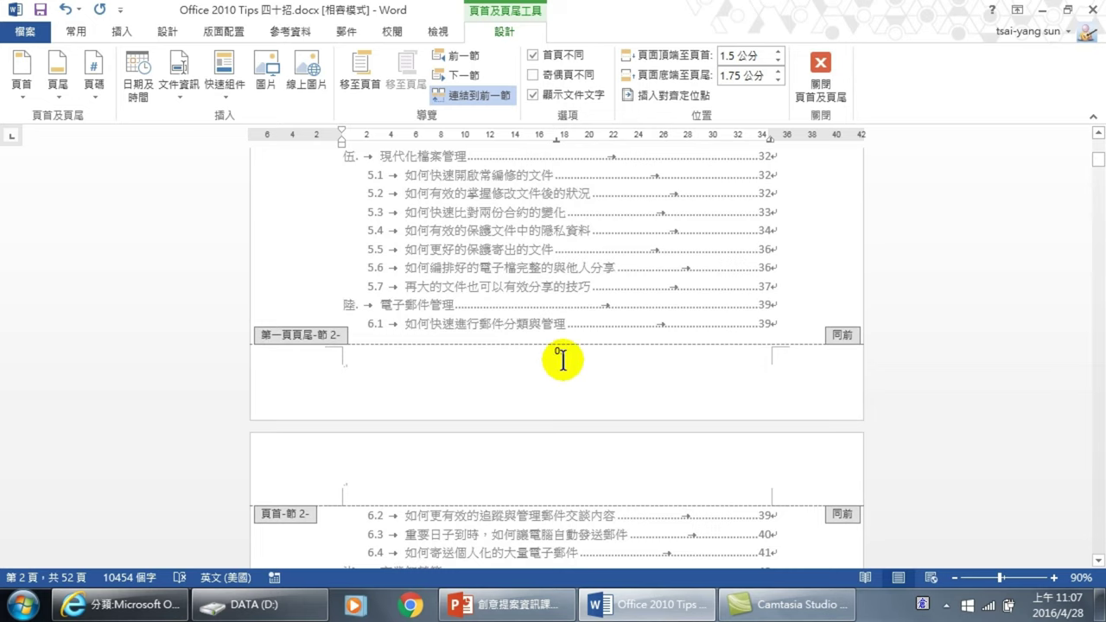
Scroll down to section 3's first-page header above chapter 壹. 成功簡報關鍵篇
{"action": "scroll", "coordinate": [562, 361], "scroll_direction": "down", "scroll_amount": 4}
{"action": "scroll", "coordinate": [570, 362], "scroll_direction": "down", "scroll_amount": 5}
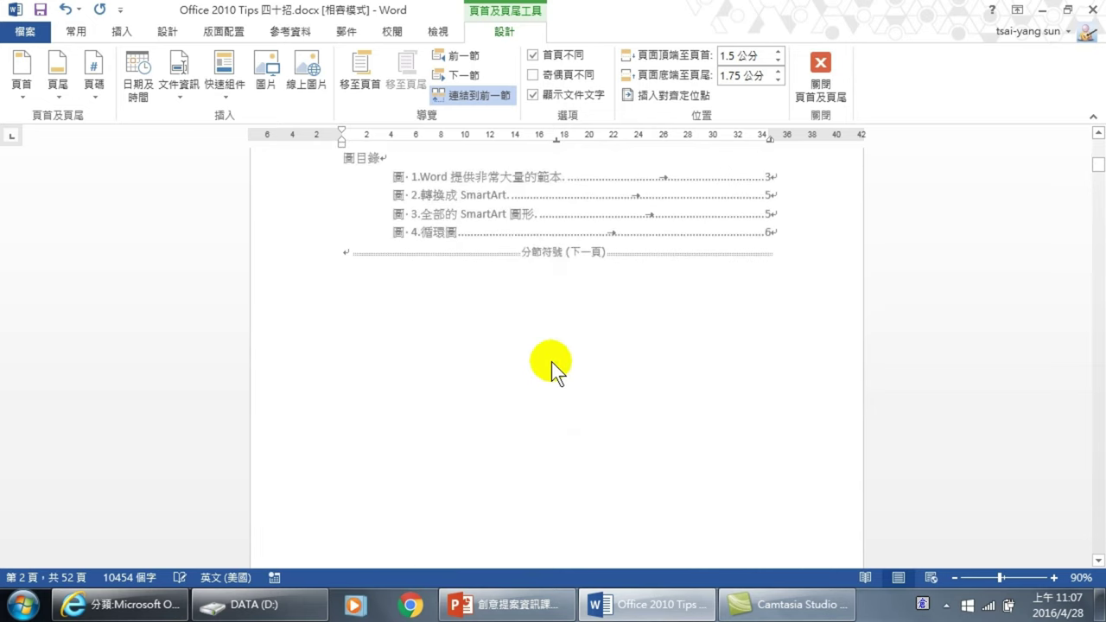
{"action": "scroll", "coordinate": [553, 373], "scroll_direction": "down", "scroll_amount": 5}
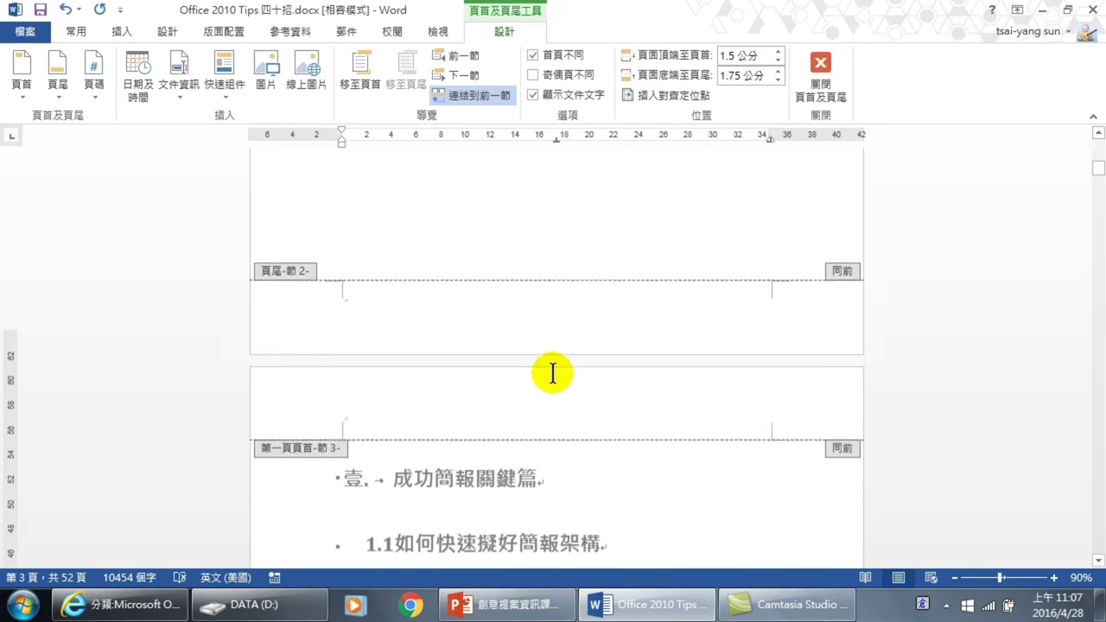
{"action": "scroll", "coordinate": [553, 373], "scroll_direction": "down", "scroll_amount": 1}
{"action": "scroll", "coordinate": [553, 375], "scroll_direction": "down", "scroll_amount": 3}
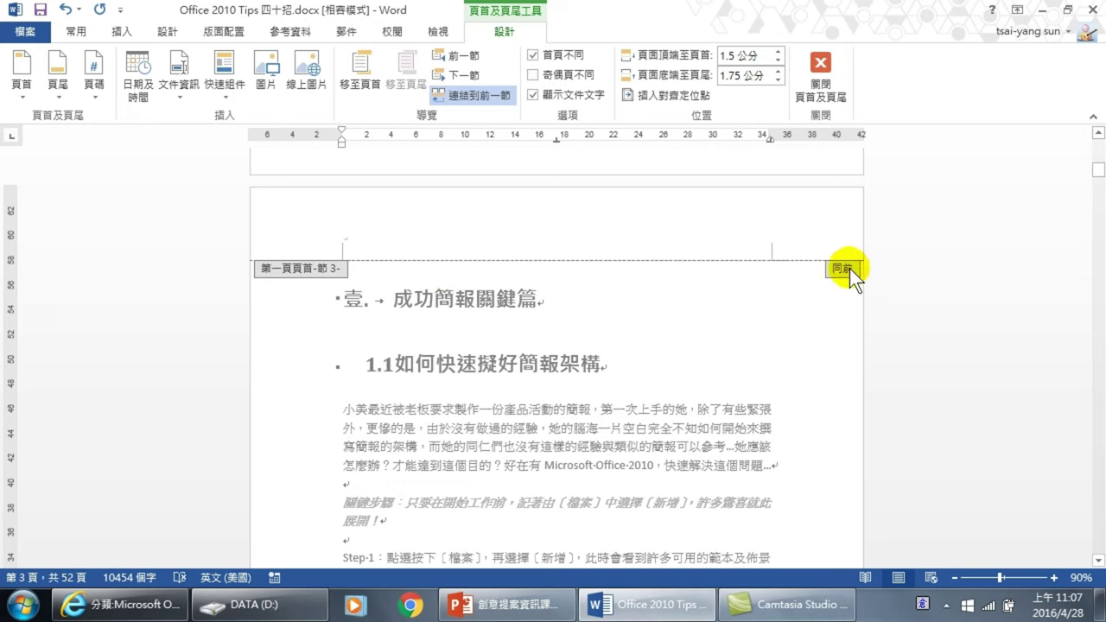
Unlink section 3's first-page footer, showing page number 0, from section 2's footer with Link to Previous
{"action": "scroll", "coordinate": [528, 336], "scroll_direction": "down", "scroll_amount": 5}
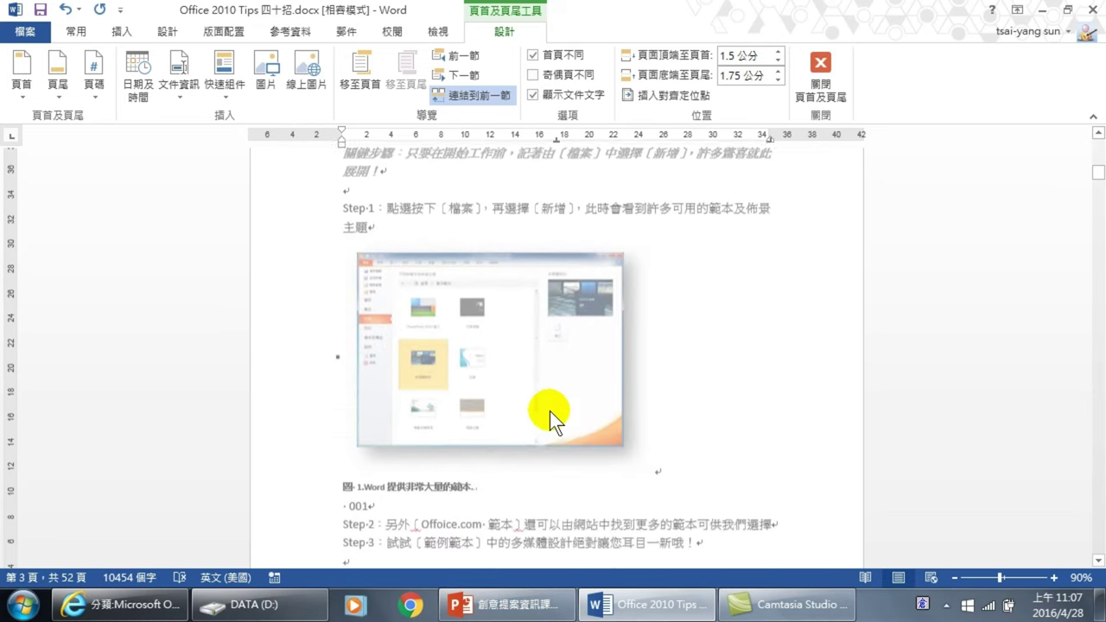
{"action": "scroll", "coordinate": [550, 410], "scroll_direction": "down", "scroll_amount": 4}
{"action": "scroll", "coordinate": [550, 410], "scroll_direction": "down", "scroll_amount": 2}
{"action": "left_click", "coordinate": [569, 337]}
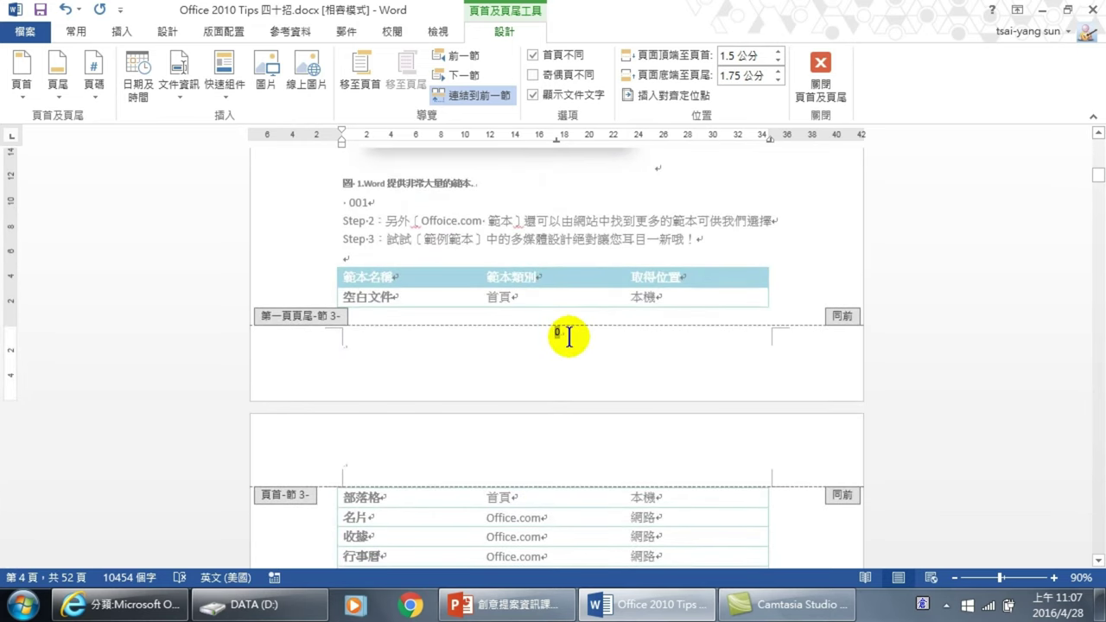
{"action": "double_click", "coordinate": [558, 331]}
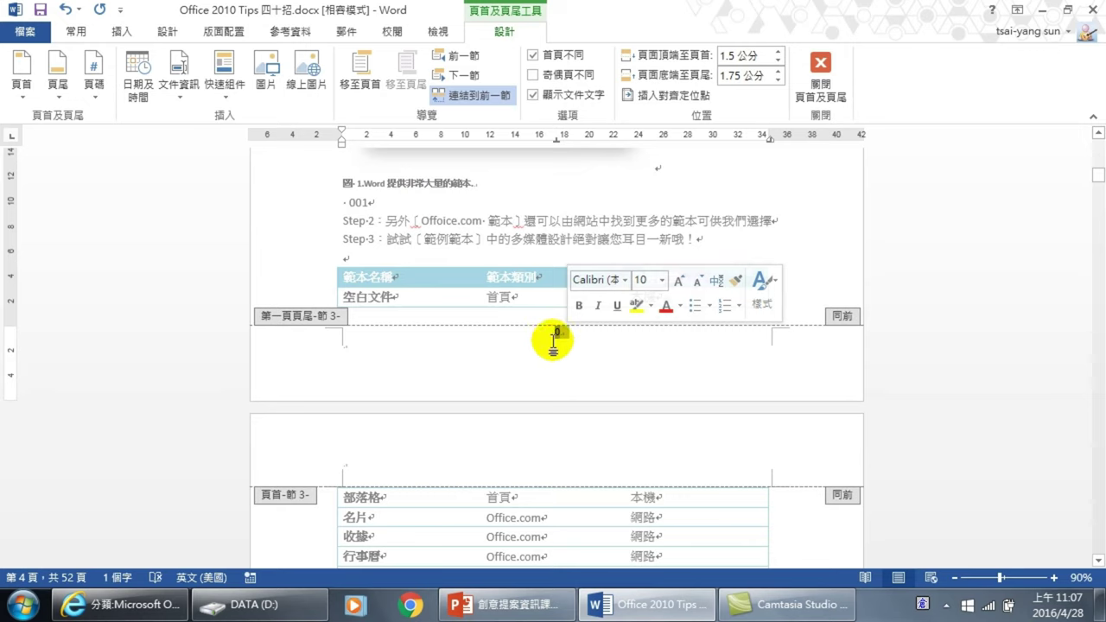
{"action": "left_click", "coordinate": [547, 333]}
{"action": "double_click", "coordinate": [562, 335]}
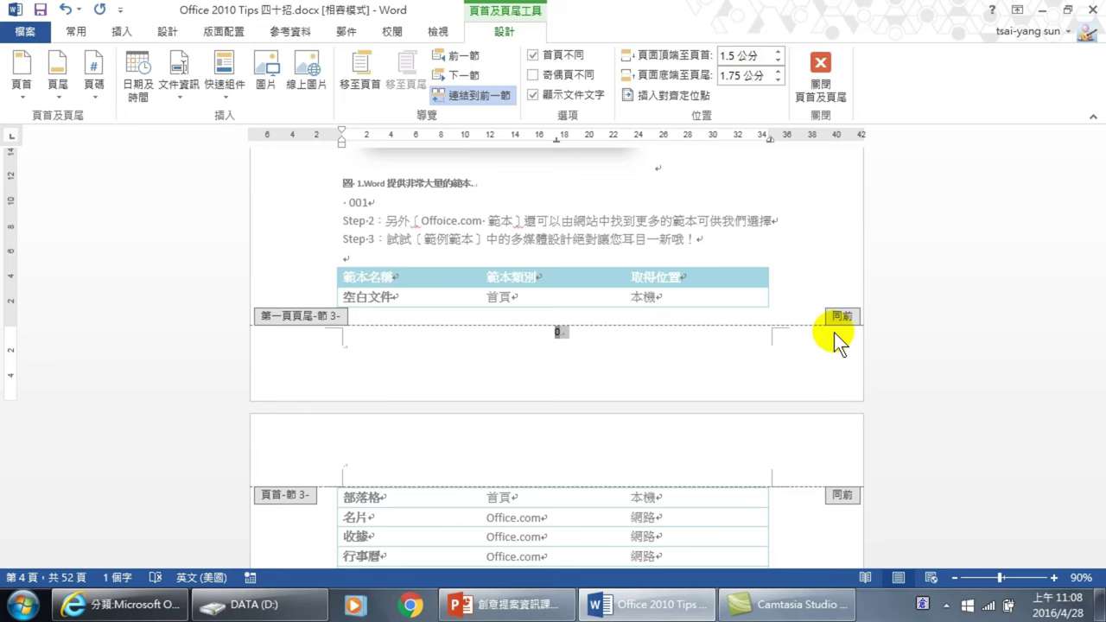
{"action": "left_click", "coordinate": [470, 95]}
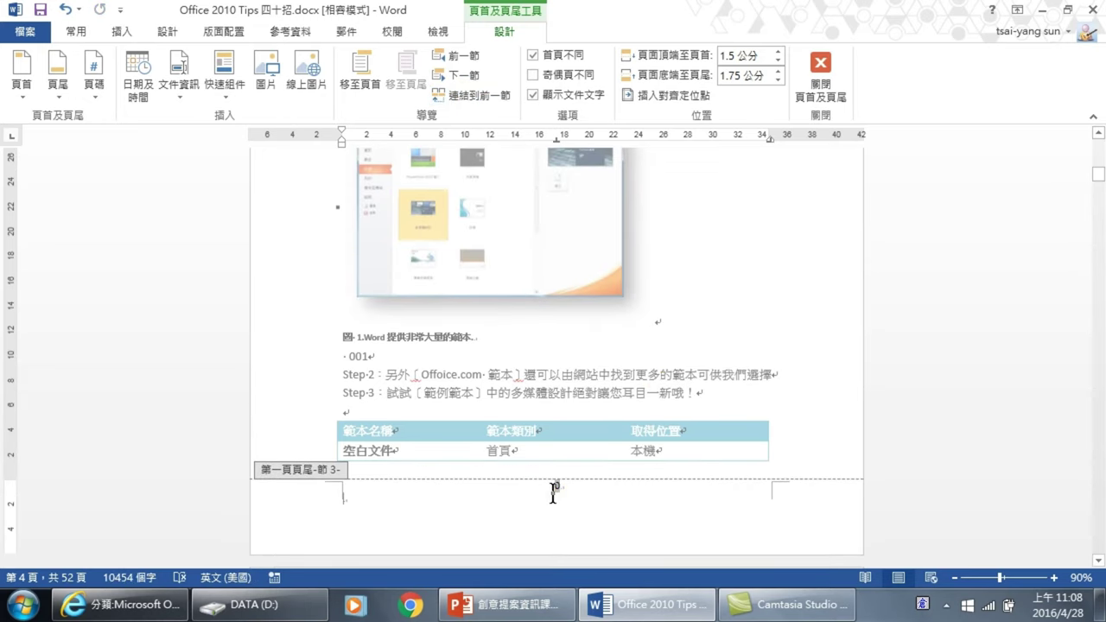
{"action": "double_click", "coordinate": [560, 485]}
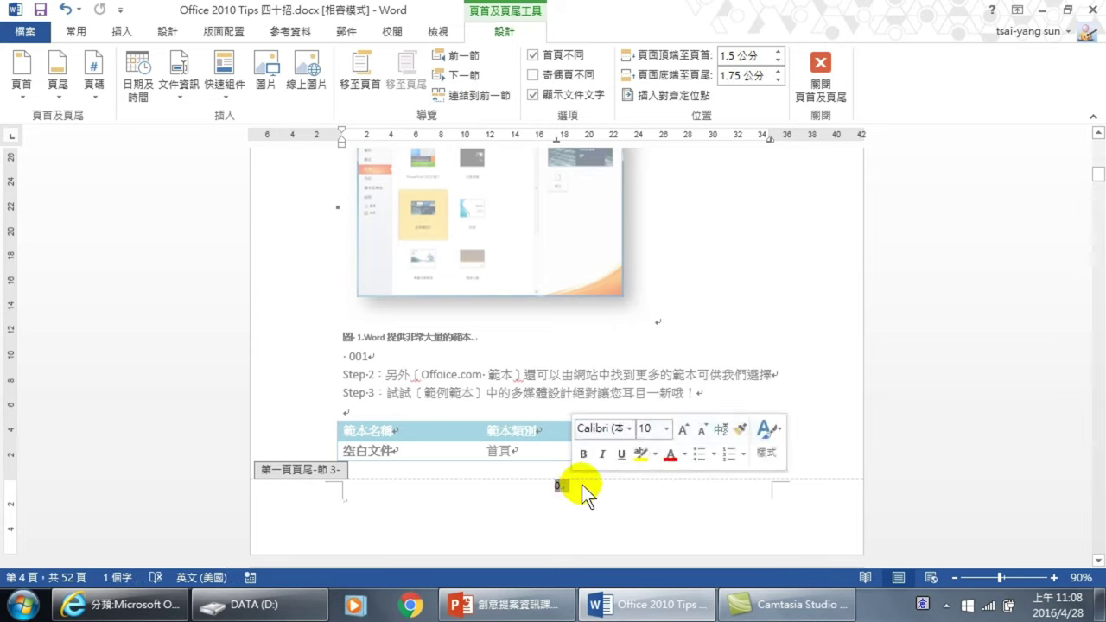
Set section 3's page number format to start at 1, so the footer shows 1
{"action": "left_click", "coordinate": [93, 82]}
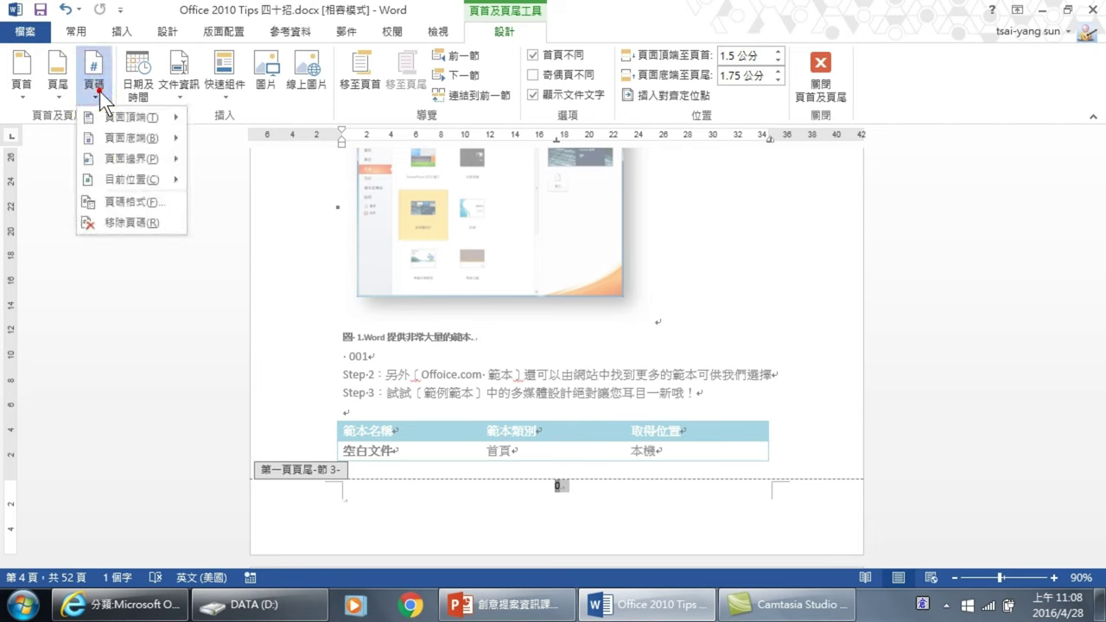
{"action": "left_click", "coordinate": [126, 202]}
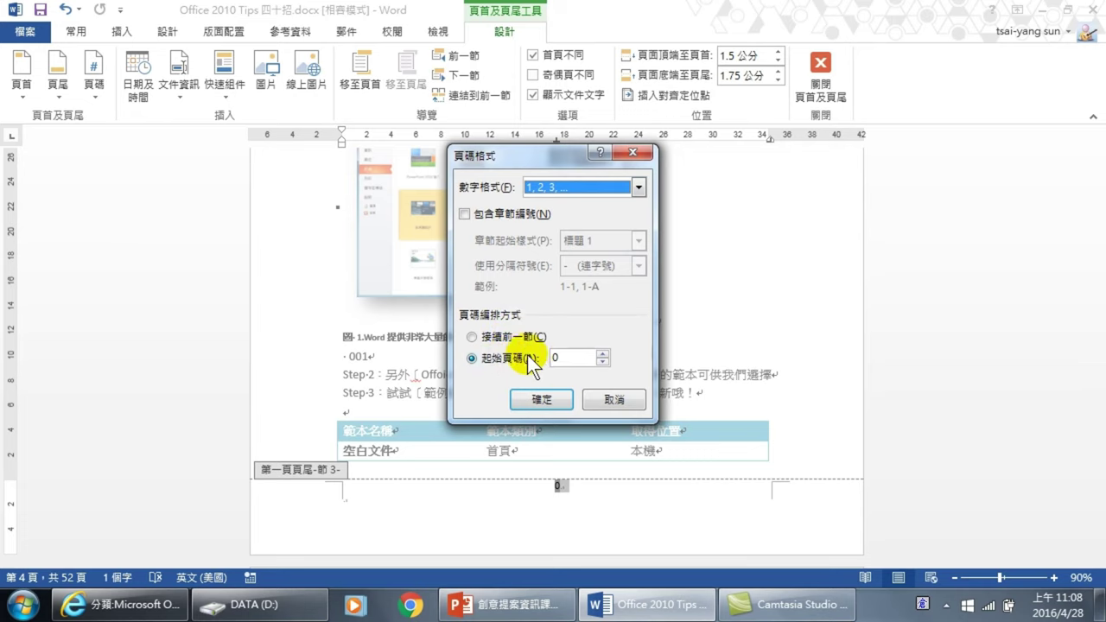
{"action": "left_click", "coordinate": [604, 354]}
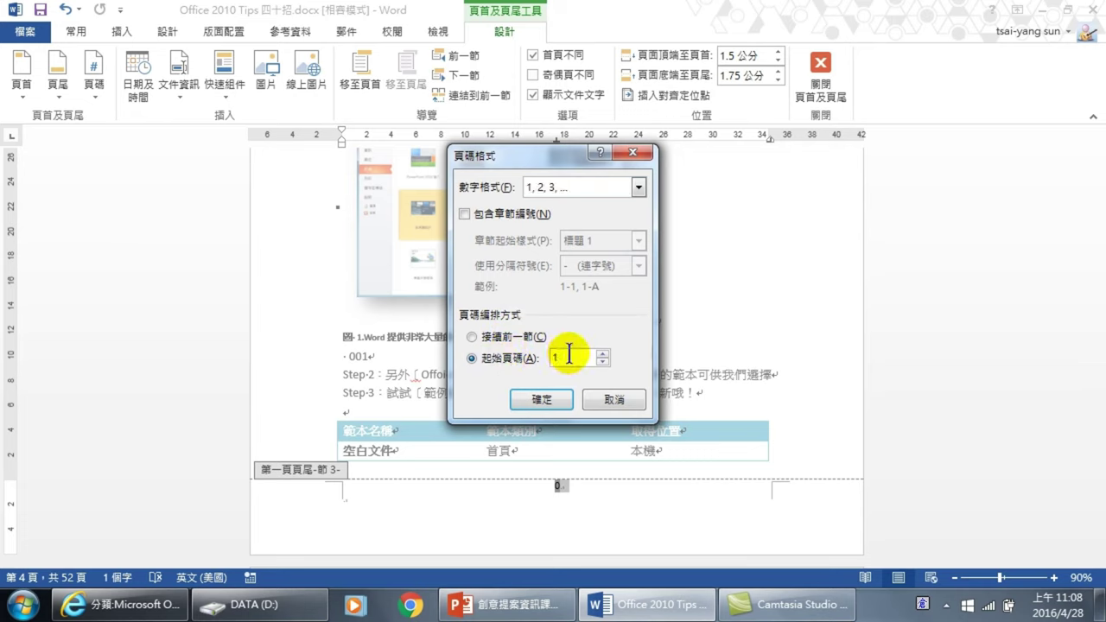
{"action": "left_click", "coordinate": [542, 399]}
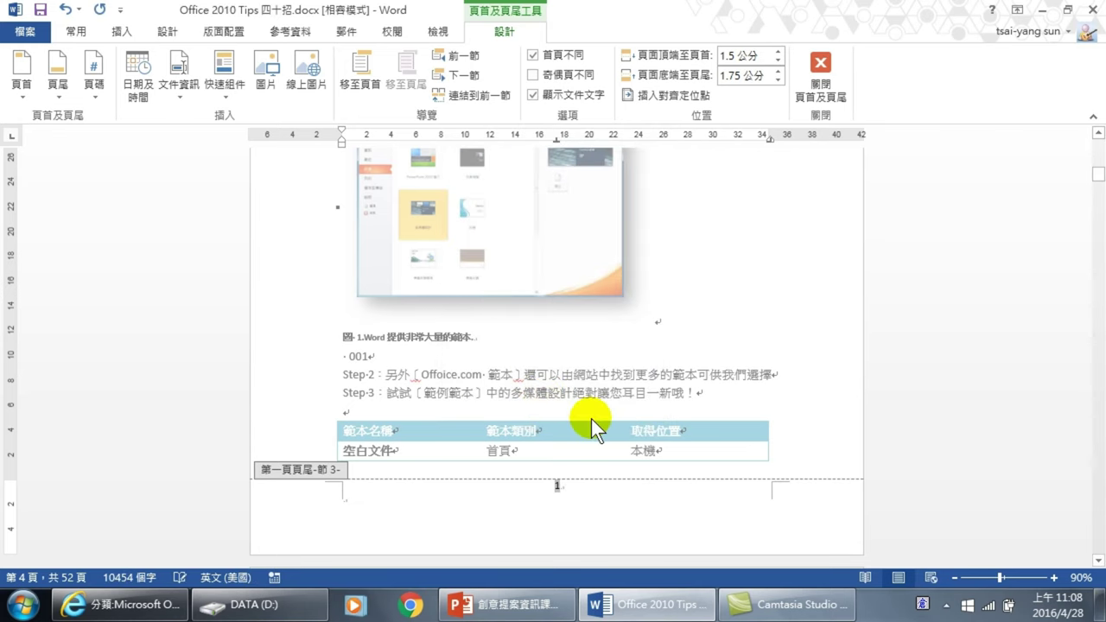
Go down to page 5 and edit its empty section 3 footer
{"action": "scroll", "coordinate": [598, 464], "scroll_direction": "up", "scroll_amount": 3}
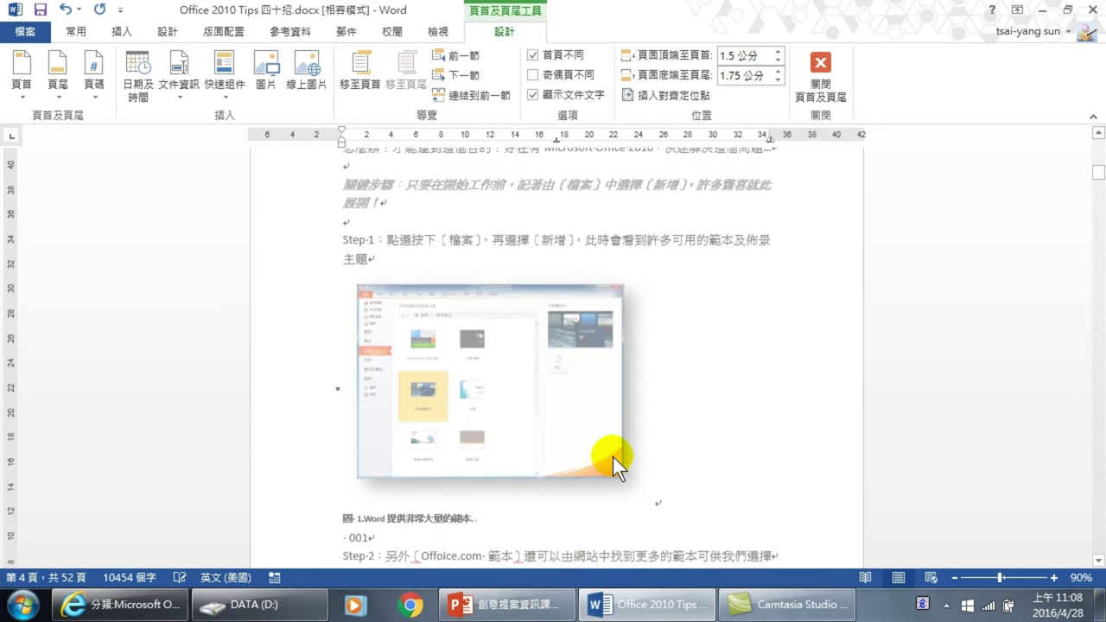
{"action": "scroll", "coordinate": [613, 456], "scroll_direction": "up", "scroll_amount": 7}
{"action": "scroll", "coordinate": [519, 372], "scroll_direction": "up", "scroll_amount": 2}
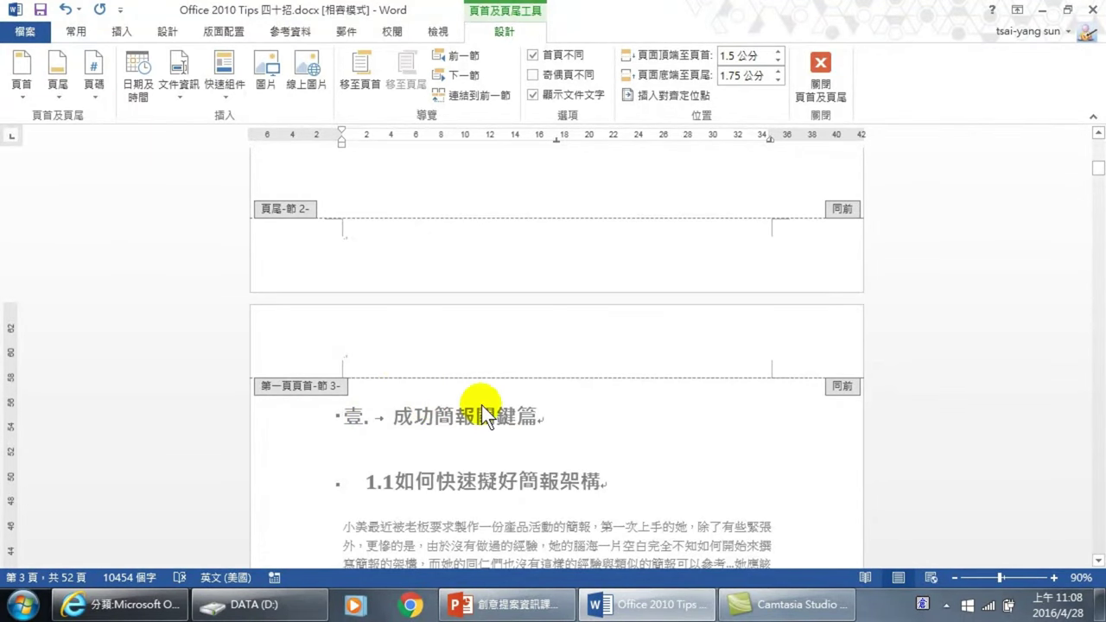
{"action": "scroll", "coordinate": [458, 415], "scroll_direction": "down", "scroll_amount": 3}
{"action": "scroll", "coordinate": [575, 403], "scroll_direction": "down", "scroll_amount": 6}
{"action": "scroll", "coordinate": [581, 401], "scroll_direction": "down", "scroll_amount": 6}
{"action": "scroll", "coordinate": [526, 426], "scroll_direction": "down", "scroll_amount": 6}
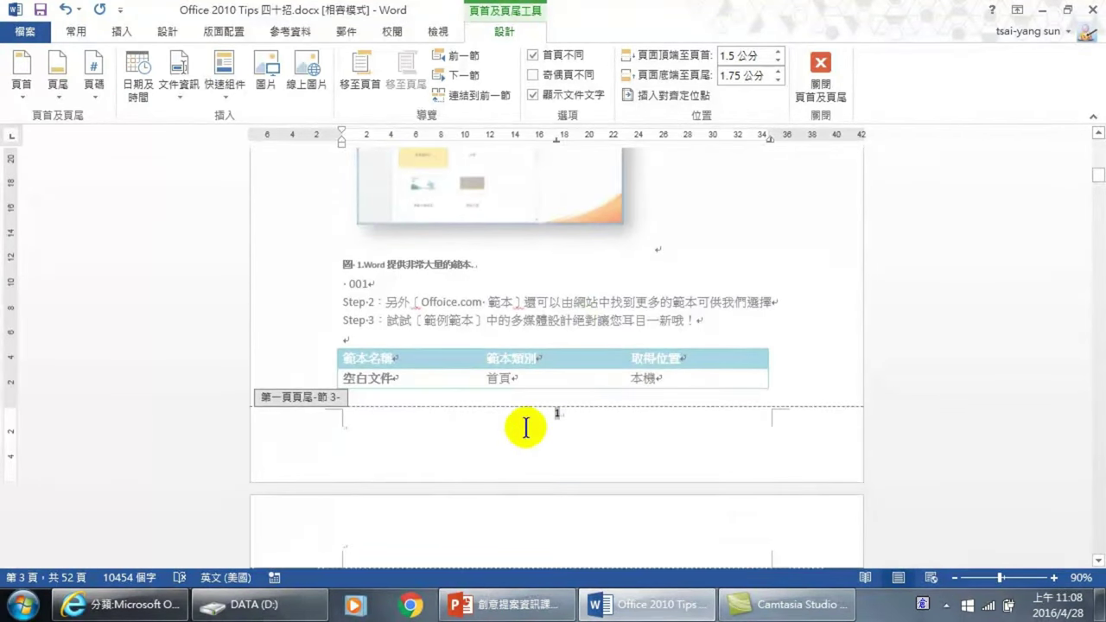
{"action": "scroll", "coordinate": [558, 437], "scroll_direction": "down", "scroll_amount": 6}
{"action": "scroll", "coordinate": [558, 428], "scroll_direction": "down", "scroll_amount": 5}
{"action": "scroll", "coordinate": [558, 422], "scroll_direction": "down", "scroll_amount": 6}
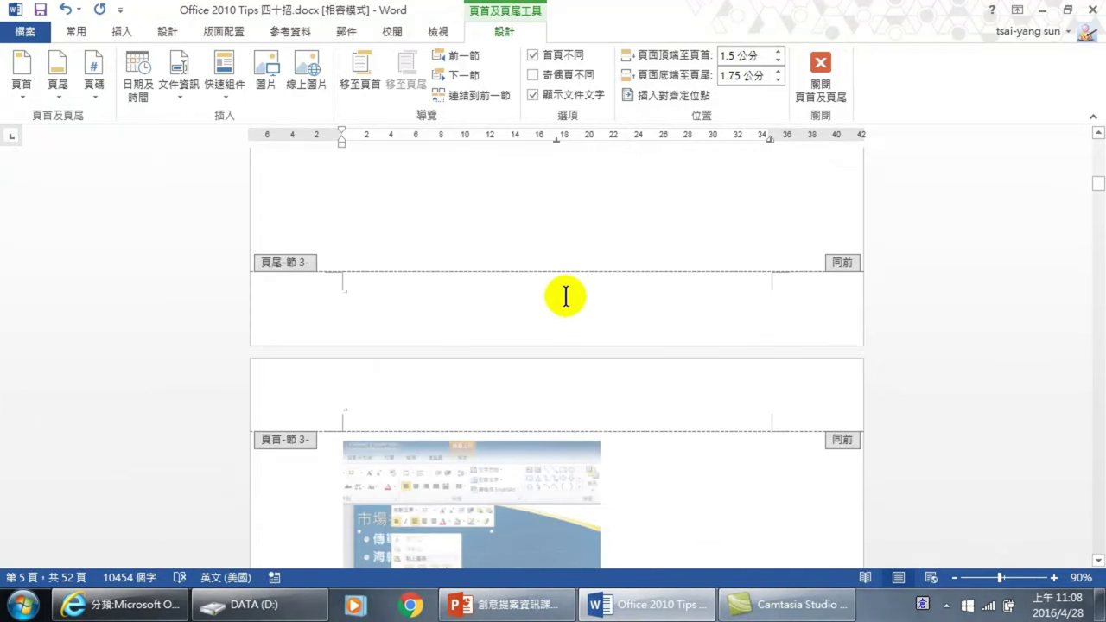
{"action": "left_click", "coordinate": [565, 297]}
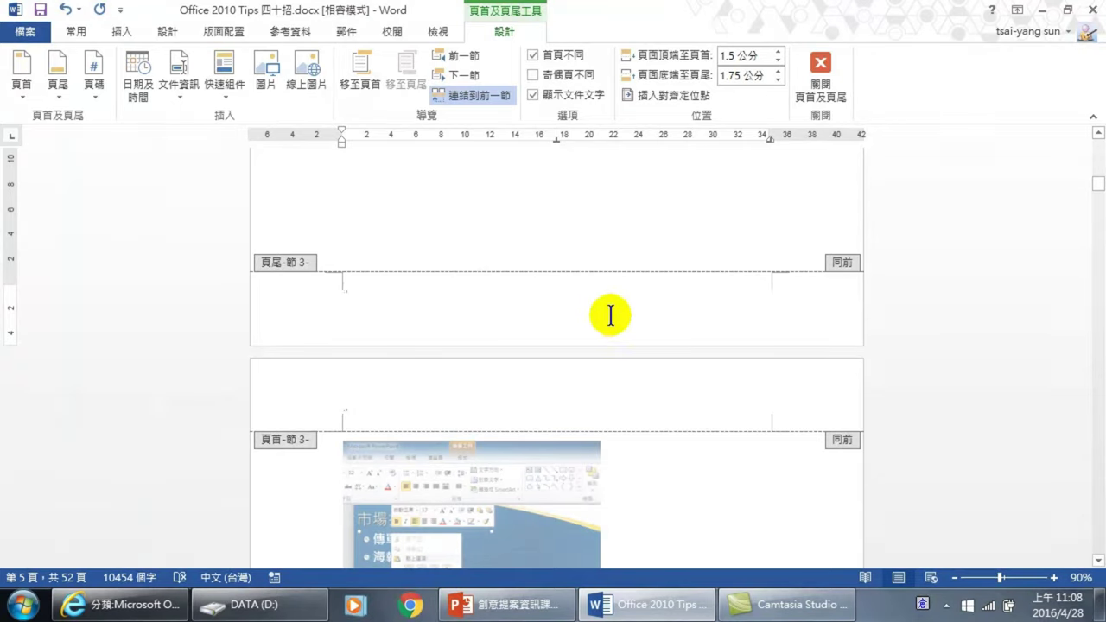
Insert a Plain Number 2 centred page number at the page bottom, reading 2 on page 5
{"action": "left_click", "coordinate": [122, 31]}
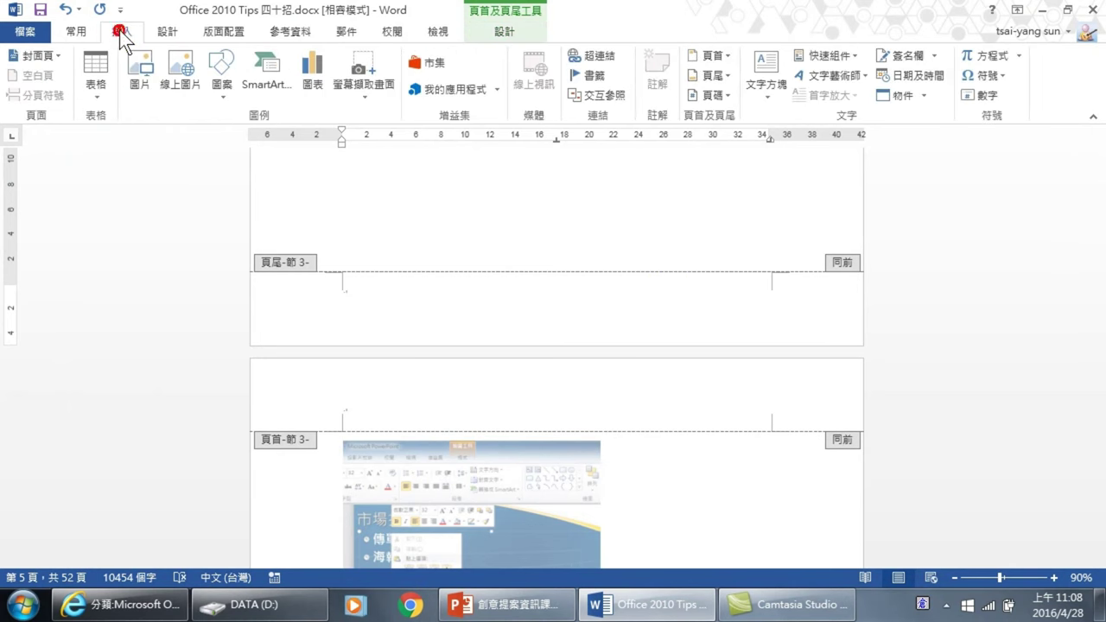
{"action": "left_click", "coordinate": [724, 75]}
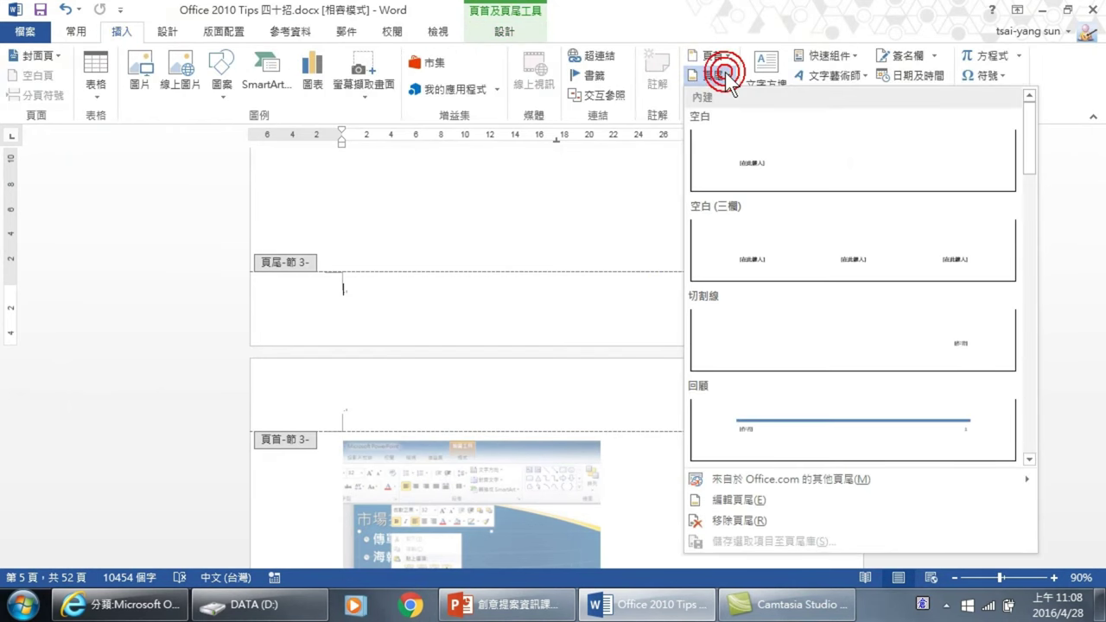
{"action": "left_click", "coordinate": [728, 12]}
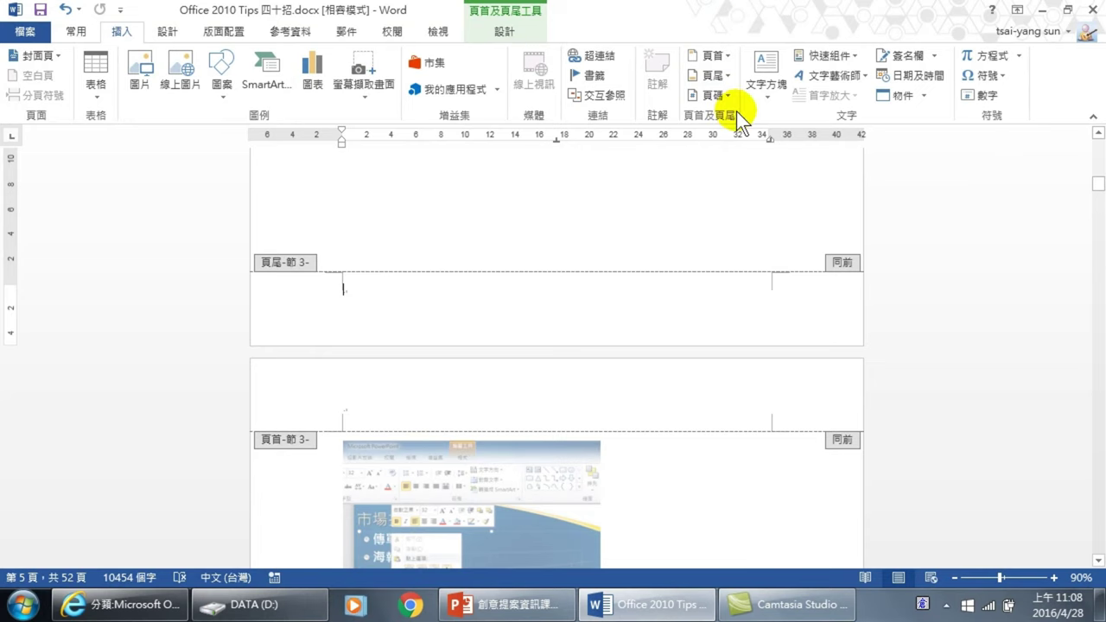
{"action": "left_click", "coordinate": [724, 95]}
{"action": "mouse_move", "coordinate": [737, 137]}
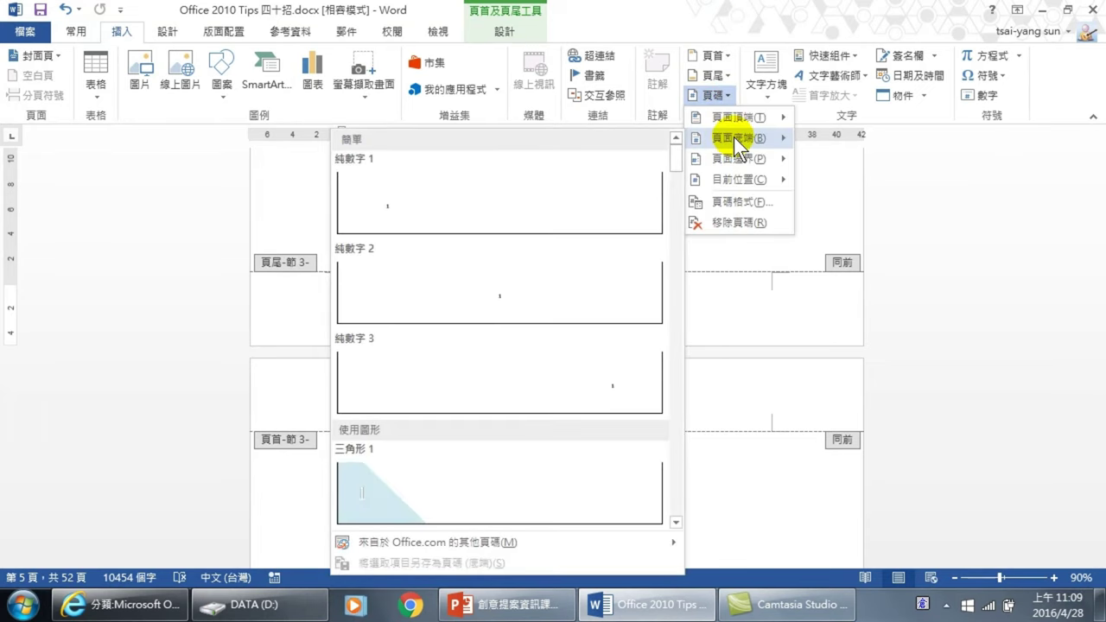
{"action": "left_click", "coordinate": [498, 298]}
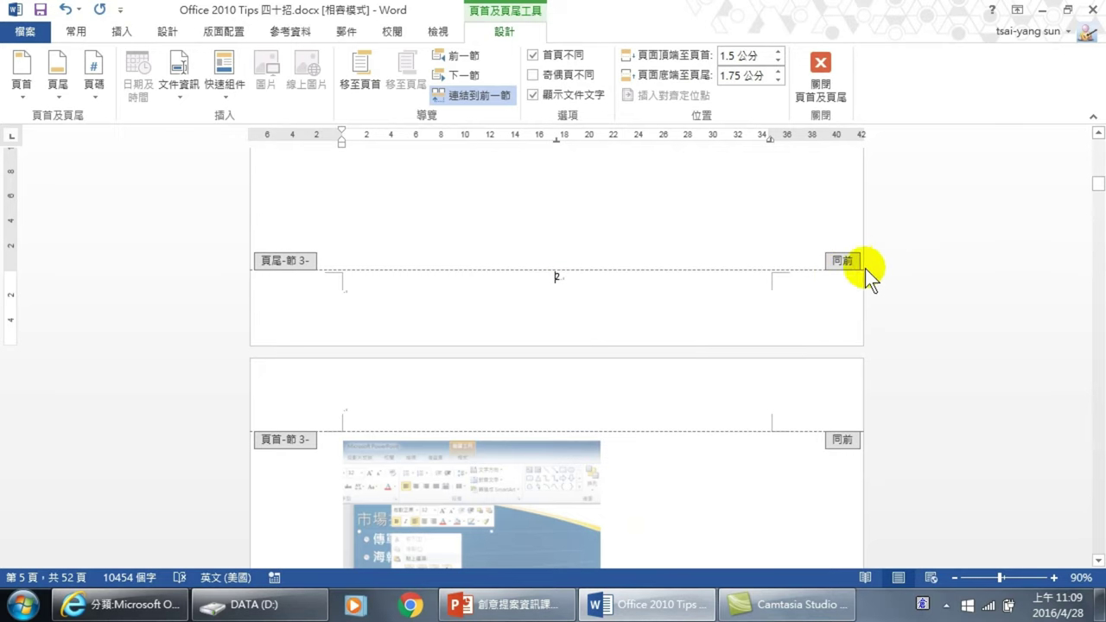
Unlink the page 5 footer from the previous section and check section 3's footer numbers 2–4
{"action": "left_click", "coordinate": [483, 91]}
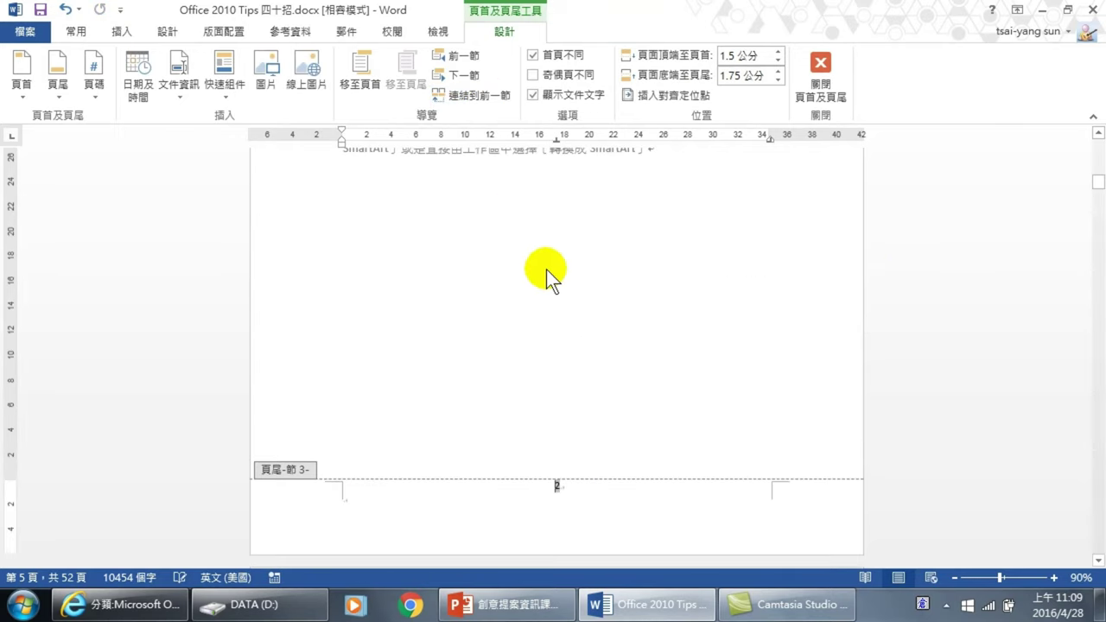
{"action": "scroll", "coordinate": [560, 419], "scroll_direction": "up", "scroll_amount": 4}
{"action": "scroll", "coordinate": [570, 404], "scroll_direction": "up", "scroll_amount": 4}
{"action": "scroll", "coordinate": [563, 381], "scroll_direction": "up", "scroll_amount": 1}
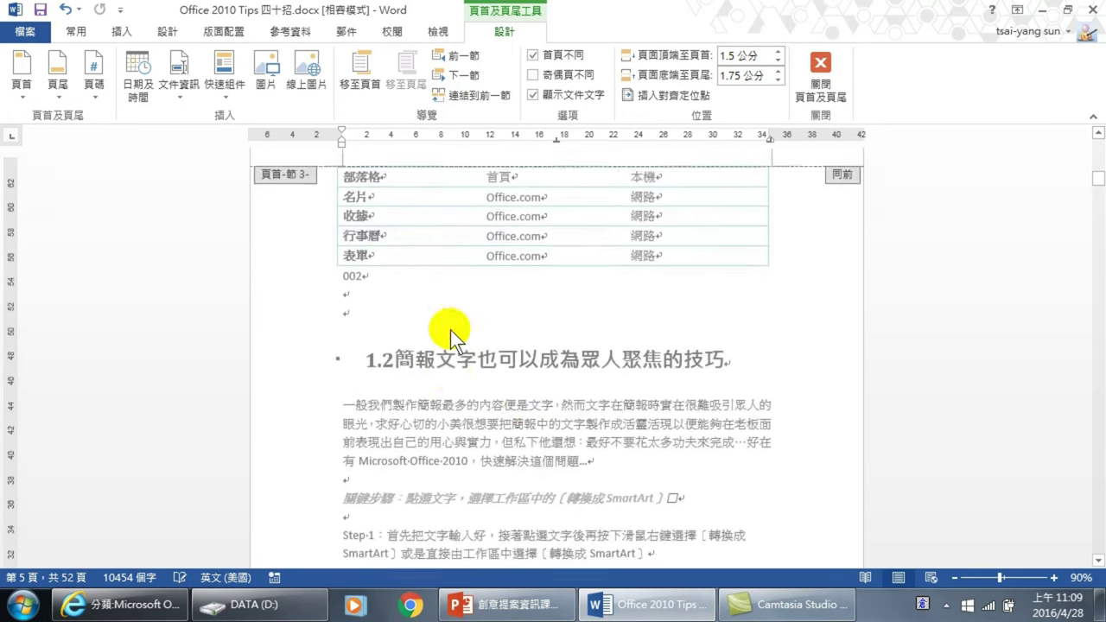
{"action": "scroll", "coordinate": [450, 329], "scroll_direction": "up", "scroll_amount": 2}
{"action": "scroll", "coordinate": [578, 398], "scroll_direction": "down", "scroll_amount": 4}
{"action": "scroll", "coordinate": [575, 466], "scroll_direction": "up", "scroll_amount": 10}
{"action": "scroll", "coordinate": [588, 380], "scroll_direction": "down", "scroll_amount": 2}
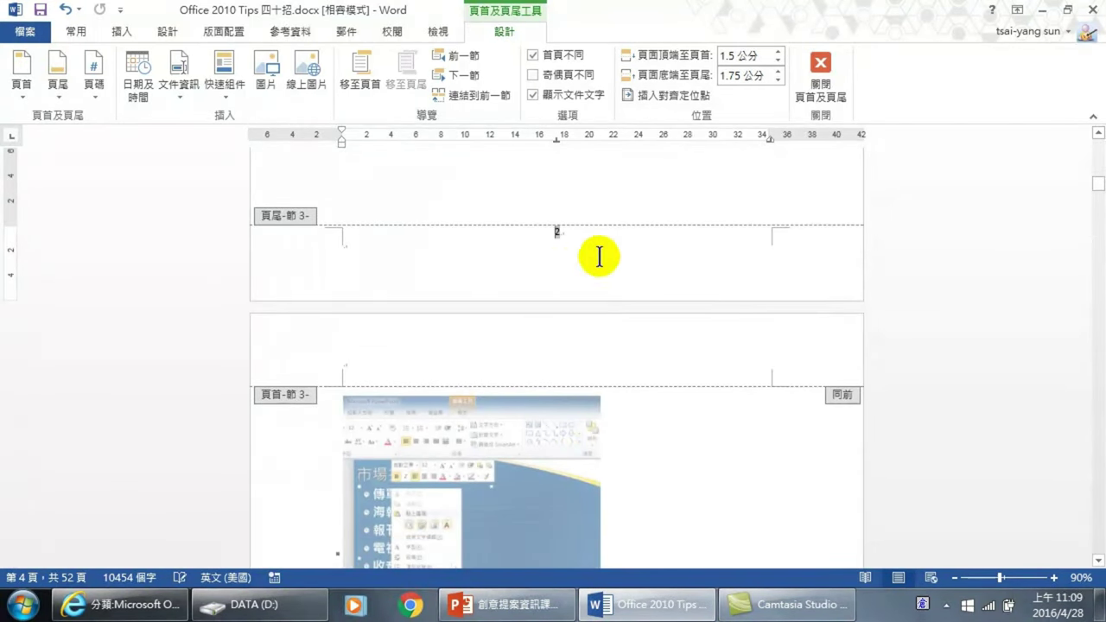
{"action": "scroll", "coordinate": [577, 373], "scroll_direction": "down", "scroll_amount": 1}
{"action": "scroll", "coordinate": [575, 380], "scroll_direction": "down", "scroll_amount": 10}
{"action": "scroll", "coordinate": [571, 389], "scroll_direction": "down", "scroll_amount": 3}
{"action": "scroll", "coordinate": [527, 394], "scroll_direction": "down", "scroll_amount": 1}
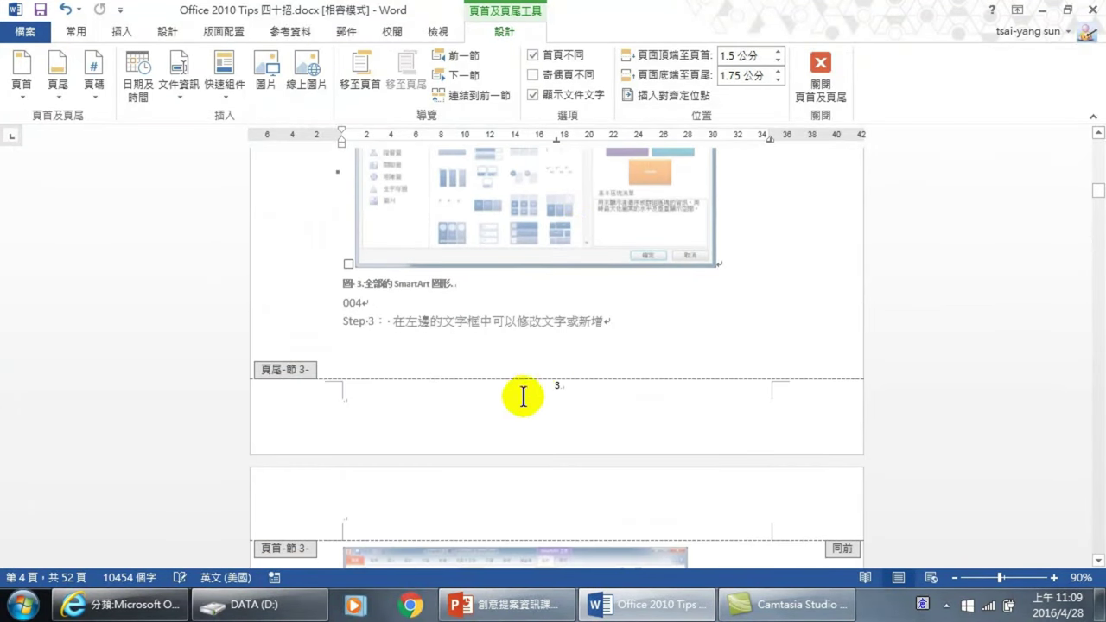
{"action": "scroll", "coordinate": [562, 401], "scroll_direction": "down", "scroll_amount": 4}
{"action": "scroll", "coordinate": [563, 397], "scroll_direction": "down", "scroll_amount": 3}
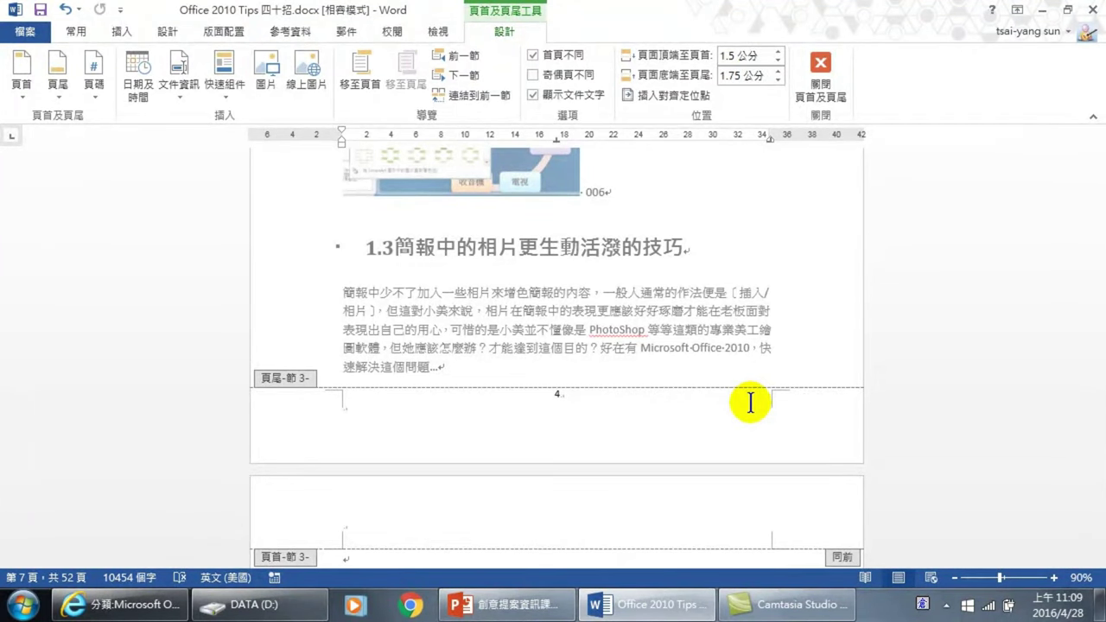
Scroll back up to section 2's contents-page footer, whose page number reads 0
{"action": "scroll", "coordinate": [580, 279], "scroll_direction": "up", "scroll_amount": 5}
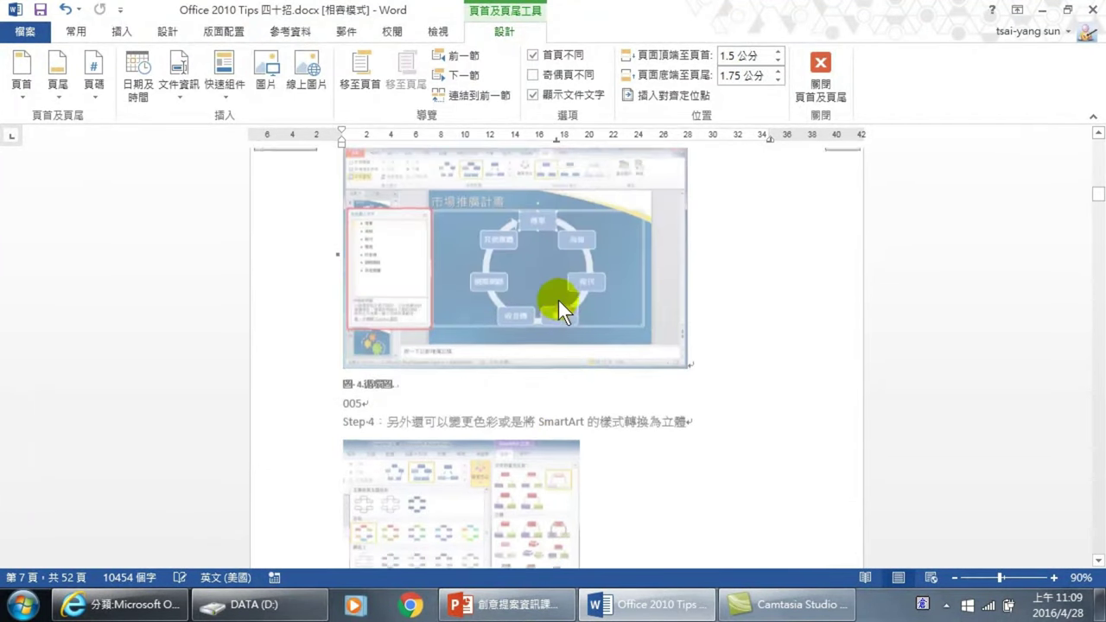
{"action": "scroll", "coordinate": [562, 301], "scroll_direction": "up", "scroll_amount": 5}
{"action": "scroll", "coordinate": [556, 306], "scroll_direction": "up", "scroll_amount": 5}
{"action": "scroll", "coordinate": [560, 268], "scroll_direction": "up", "scroll_amount": 5}
{"action": "scroll", "coordinate": [564, 281], "scroll_direction": "up", "scroll_amount": 5}
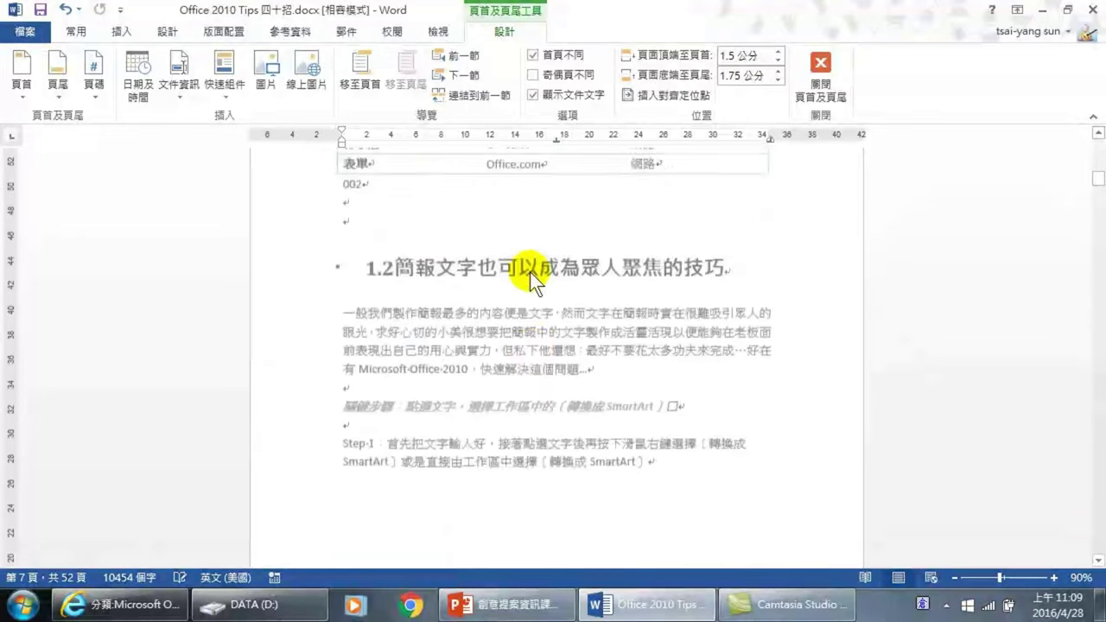
{"action": "scroll", "coordinate": [530, 271], "scroll_direction": "up", "scroll_amount": 5}
{"action": "scroll", "coordinate": [522, 278], "scroll_direction": "up", "scroll_amount": 5}
{"action": "scroll", "coordinate": [518, 281], "scroll_direction": "up", "scroll_amount": 5}
{"action": "scroll", "coordinate": [521, 295], "scroll_direction": "up", "scroll_amount": 5}
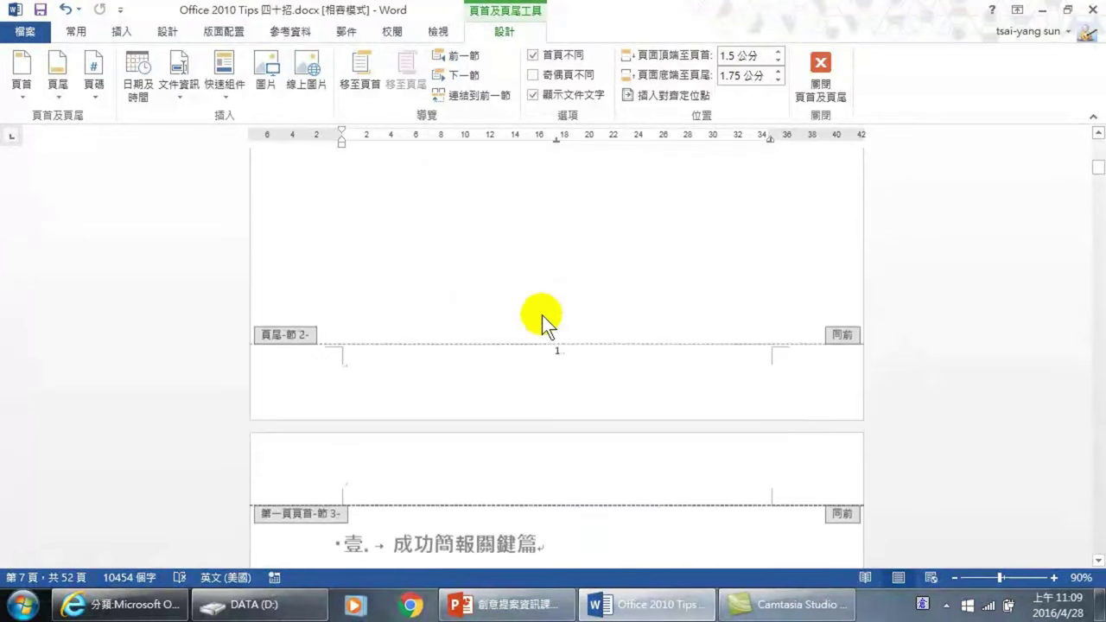
{"action": "scroll", "coordinate": [542, 314], "scroll_direction": "up", "scroll_amount": 5}
{"action": "scroll", "coordinate": [542, 304], "scroll_direction": "up", "scroll_amount": 5}
{"action": "scroll", "coordinate": [543, 303], "scroll_direction": "up", "scroll_amount": 5}
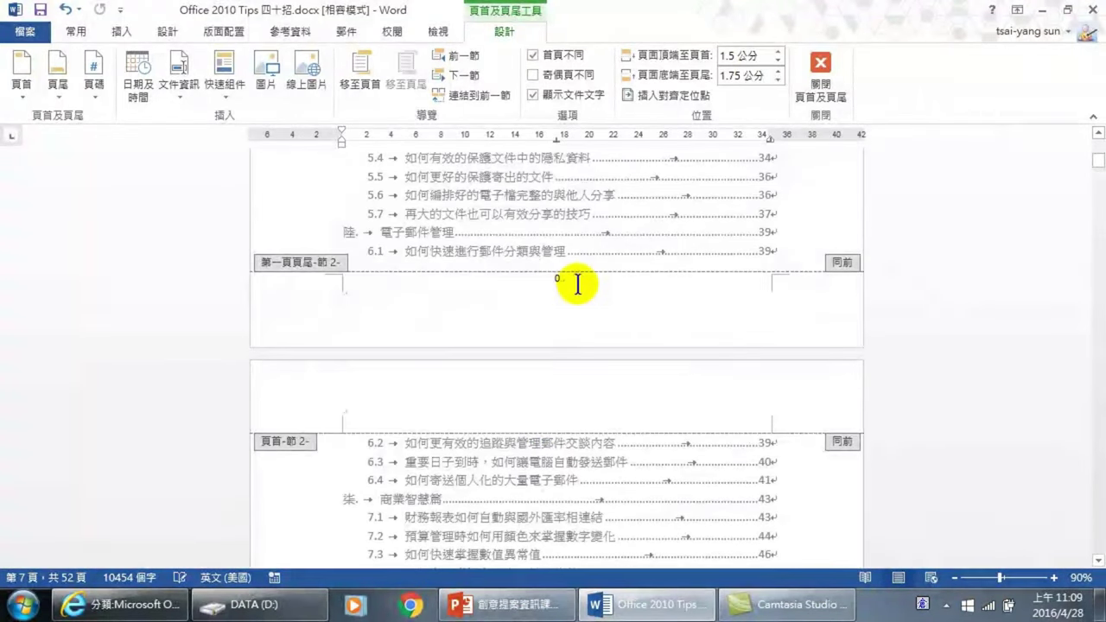
{"action": "scroll", "coordinate": [575, 279], "scroll_direction": "up", "scroll_amount": 2}
{"action": "scroll", "coordinate": [578, 284], "scroll_direction": "up", "scroll_amount": 2}
Unlink section 2's contents-page footer from the cover section and select its page number 0
{"action": "left_click", "coordinate": [551, 461]}
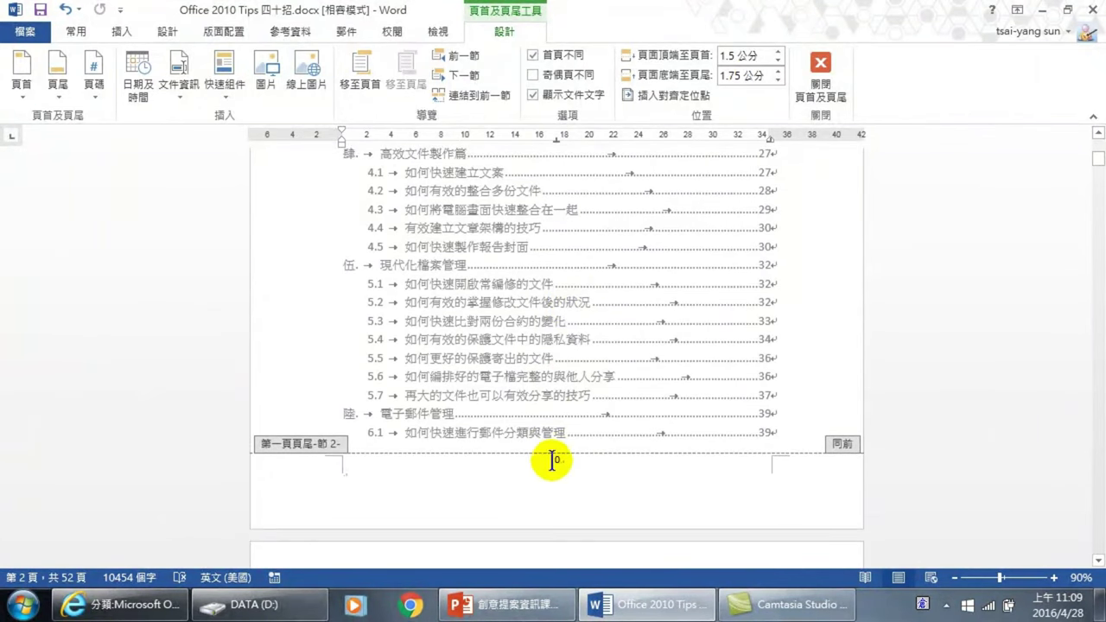
{"action": "double_click", "coordinate": [557, 461]}
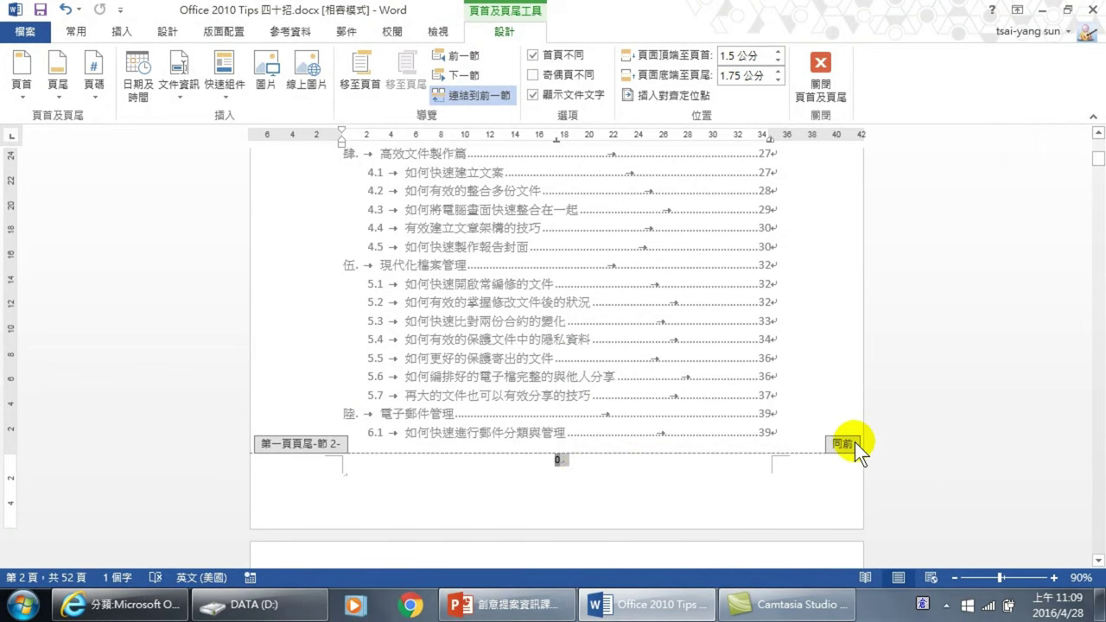
{"action": "left_click", "coordinate": [476, 95]}
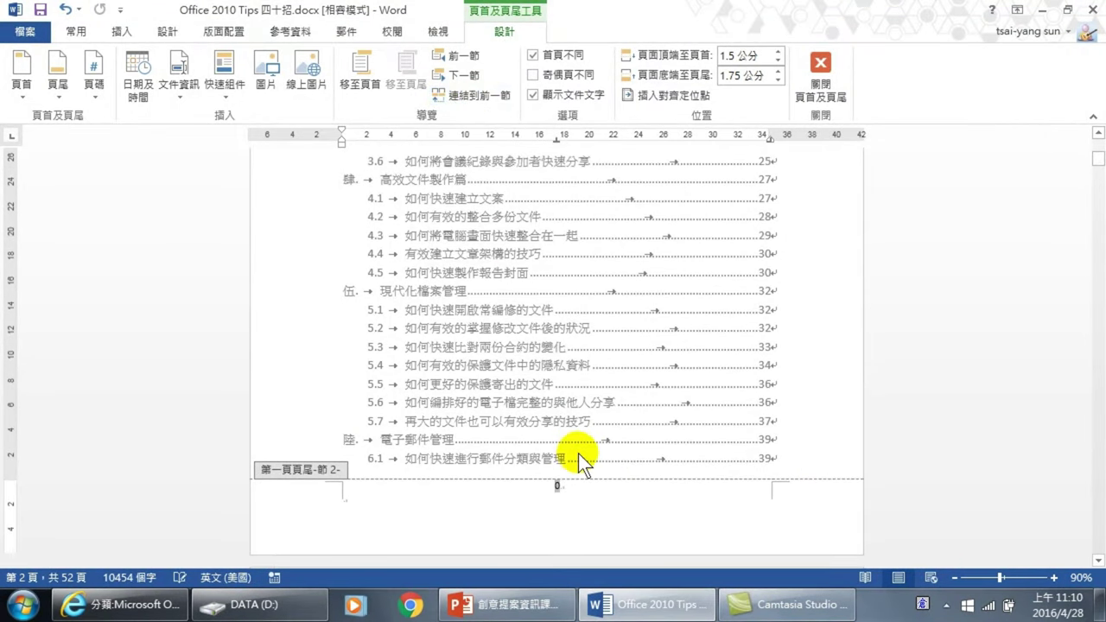
{"action": "left_click", "coordinate": [558, 488]}
{"action": "double_click", "coordinate": [557, 488]}
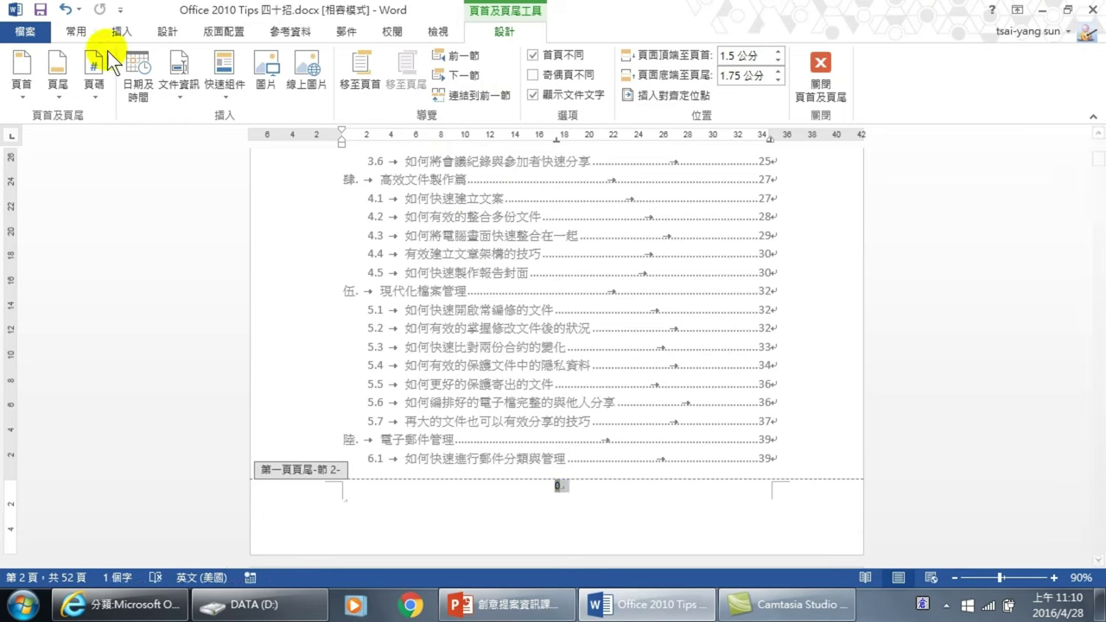
Format section 2's page numbers as lowercase roman i, ii, iii starting at i
{"action": "left_click", "coordinate": [93, 86]}
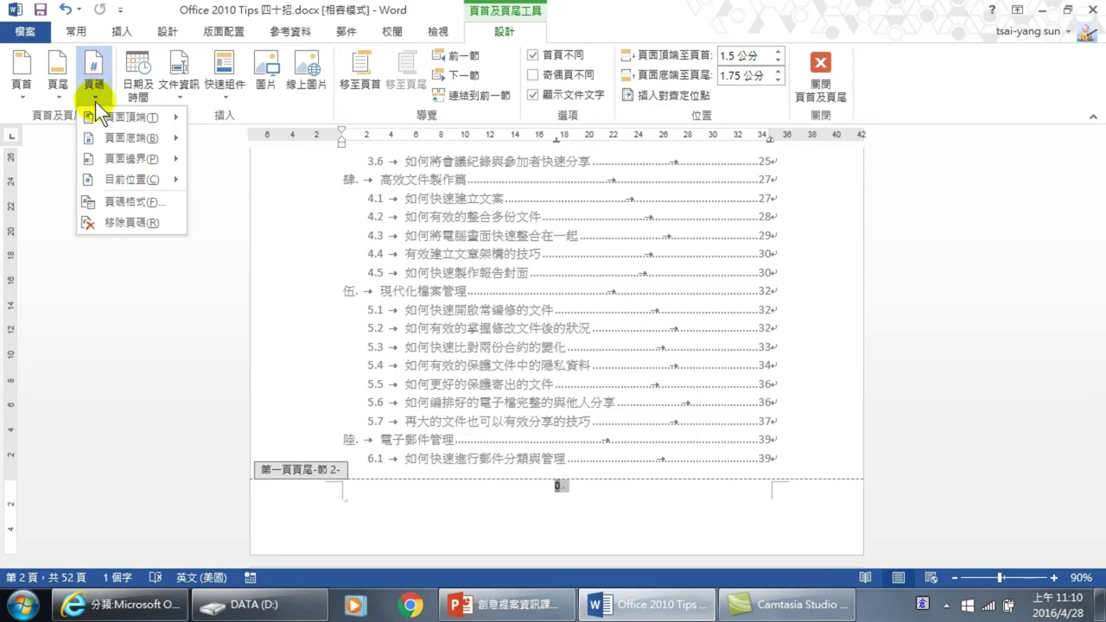
{"action": "left_click", "coordinate": [134, 201]}
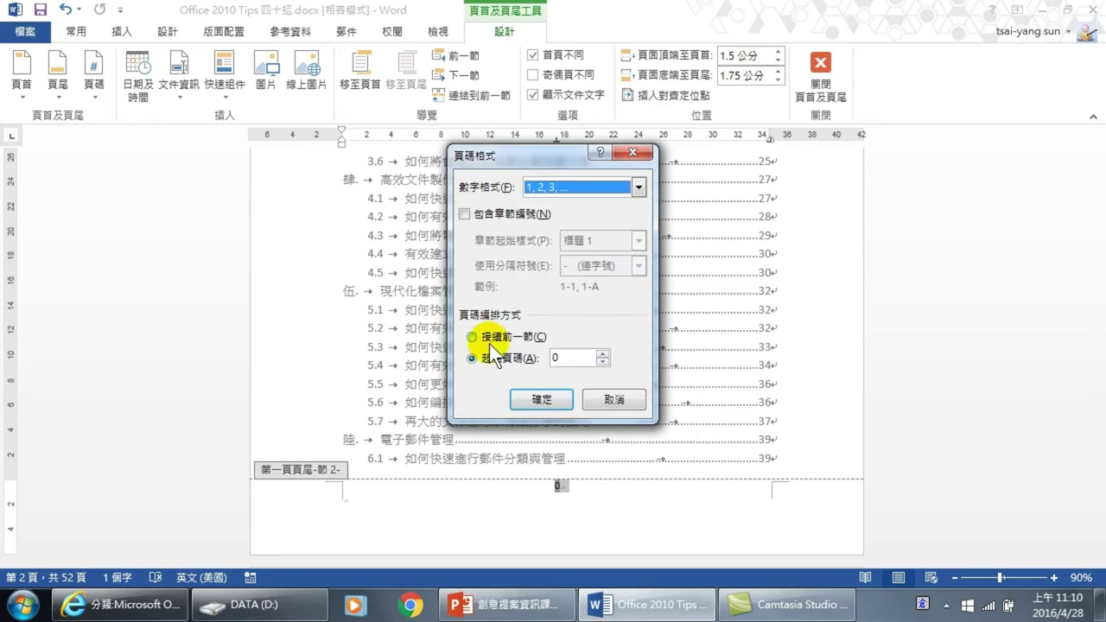
{"action": "left_click", "coordinate": [602, 353]}
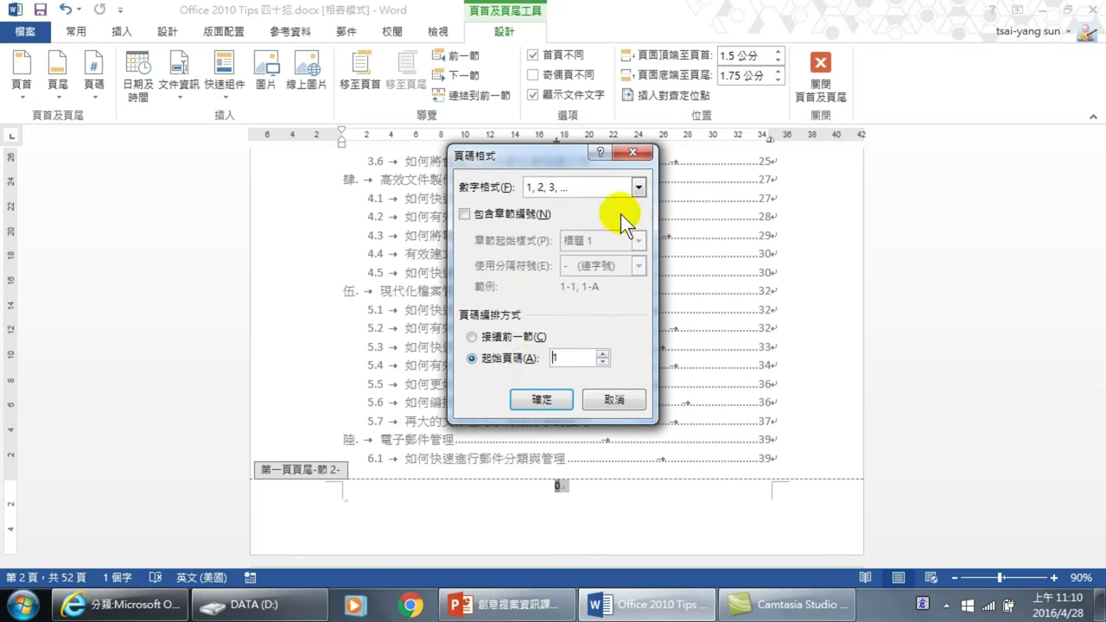
{"action": "left_click", "coordinate": [638, 187]}
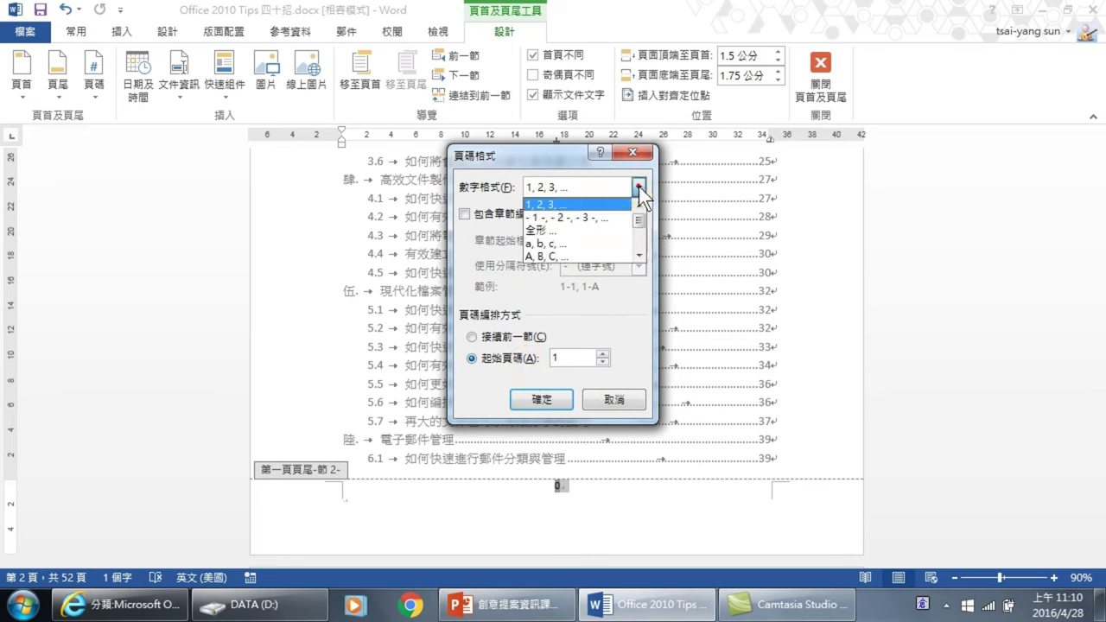
{"action": "left_click", "coordinate": [640, 256]}
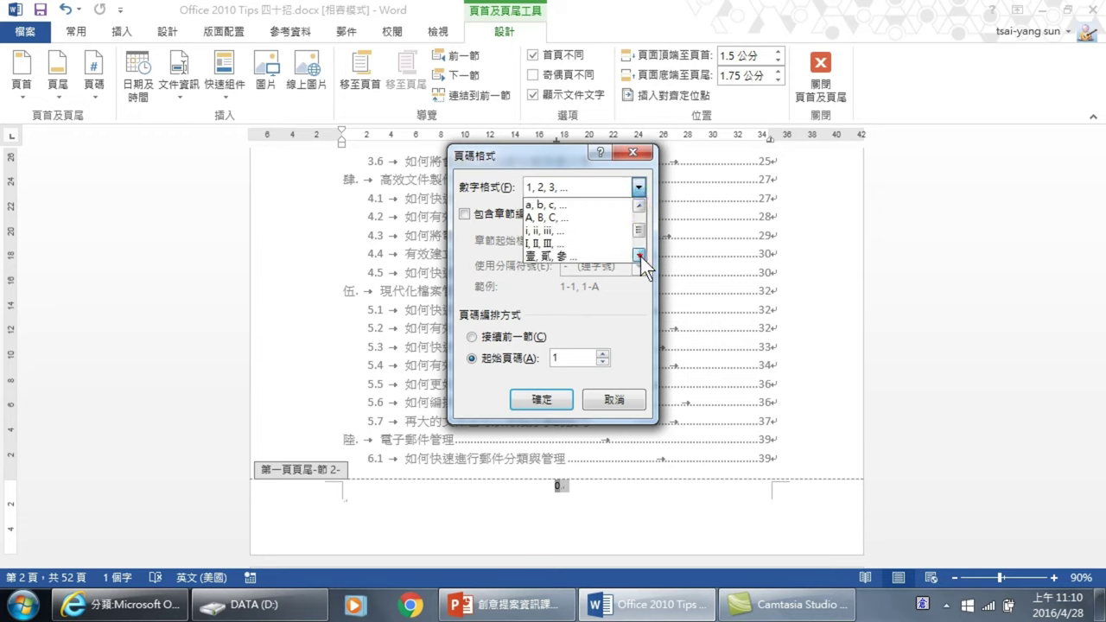
{"action": "left_click", "coordinate": [547, 230]}
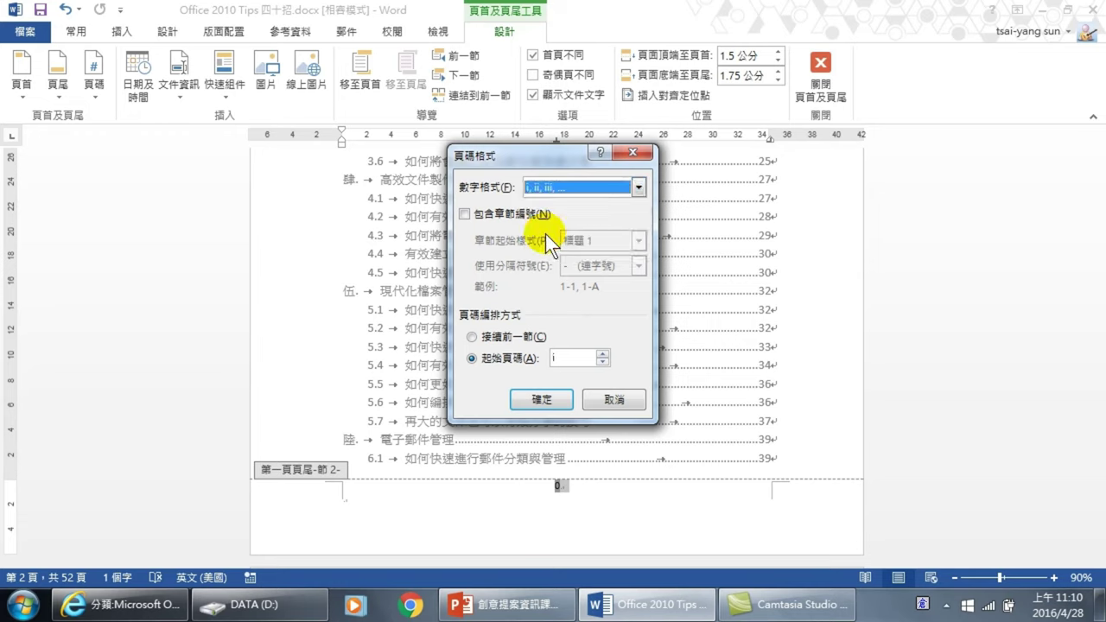
{"action": "left_click", "coordinate": [541, 400]}
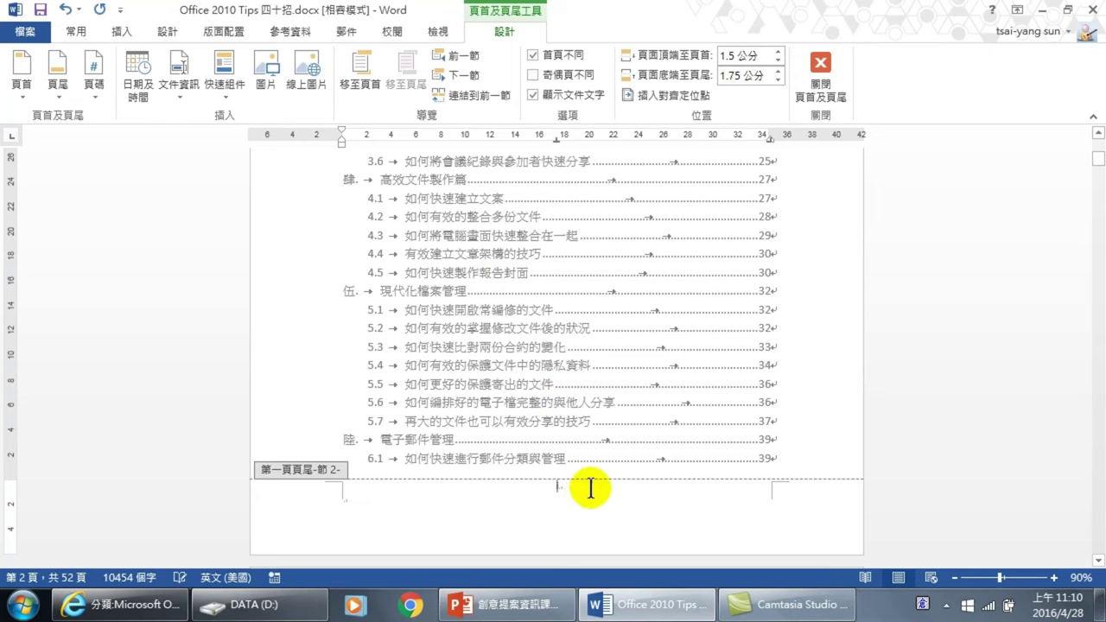
{"action": "left_click", "coordinate": [590, 489]}
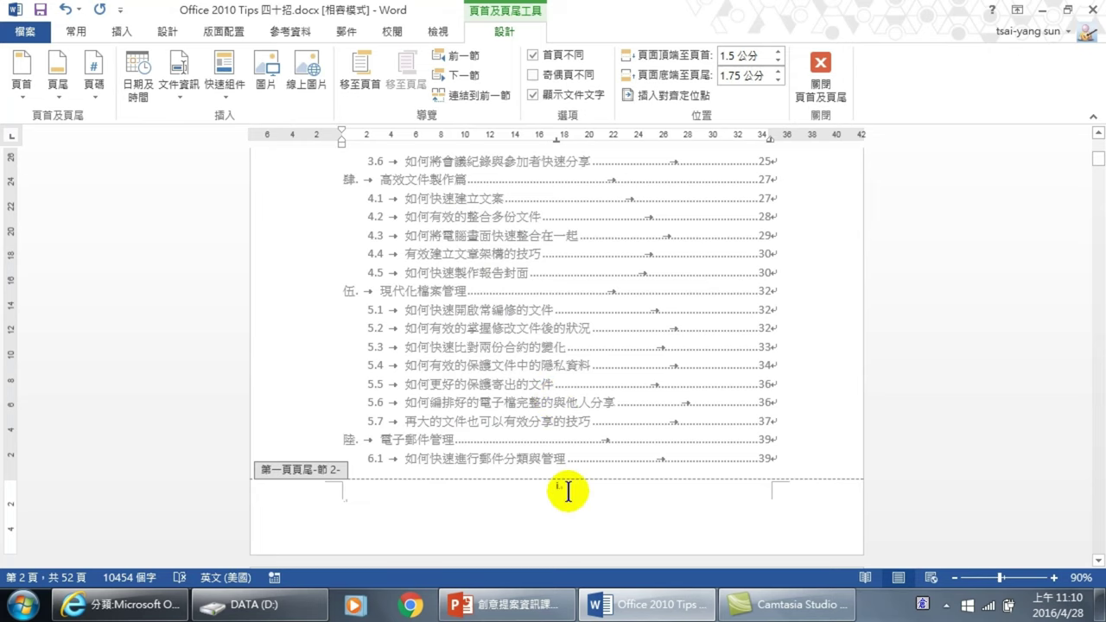
Unlink page 3's footer, with page number ii, from the previous section
{"action": "scroll", "coordinate": [562, 479], "scroll_direction": "down", "scroll_amount": 2}
{"action": "scroll", "coordinate": [563, 479], "scroll_direction": "down", "scroll_amount": 5}
{"action": "scroll", "coordinate": [562, 461], "scroll_direction": "down", "scroll_amount": 5}
{"action": "scroll", "coordinate": [558, 448], "scroll_direction": "down", "scroll_amount": 5}
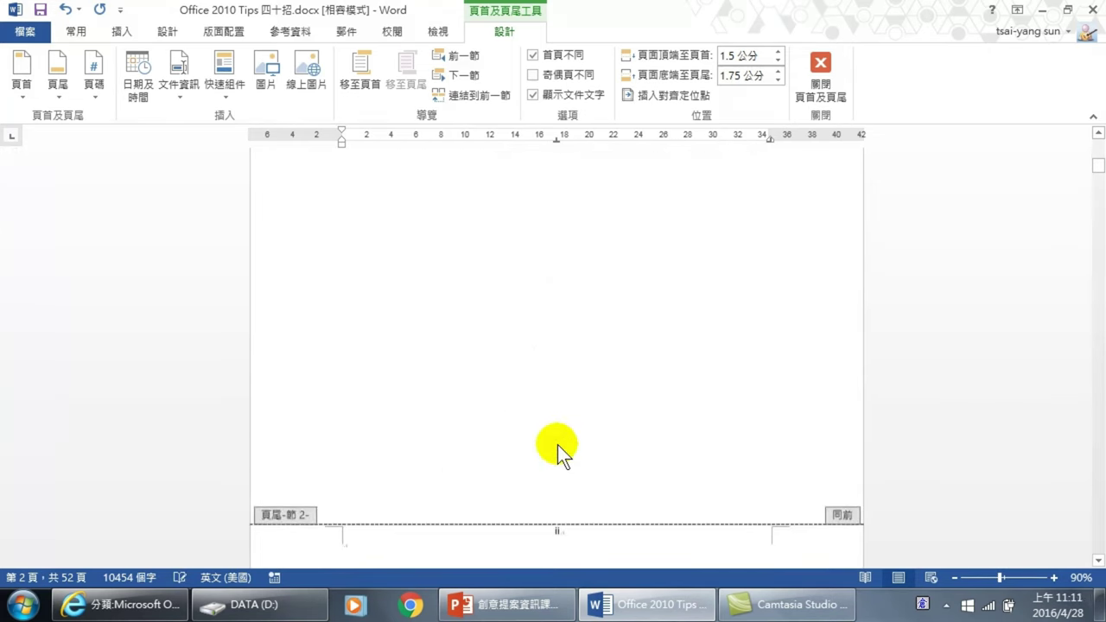
{"action": "scroll", "coordinate": [557, 444], "scroll_direction": "down", "scroll_amount": 5}
{"action": "left_click", "coordinate": [577, 451]}
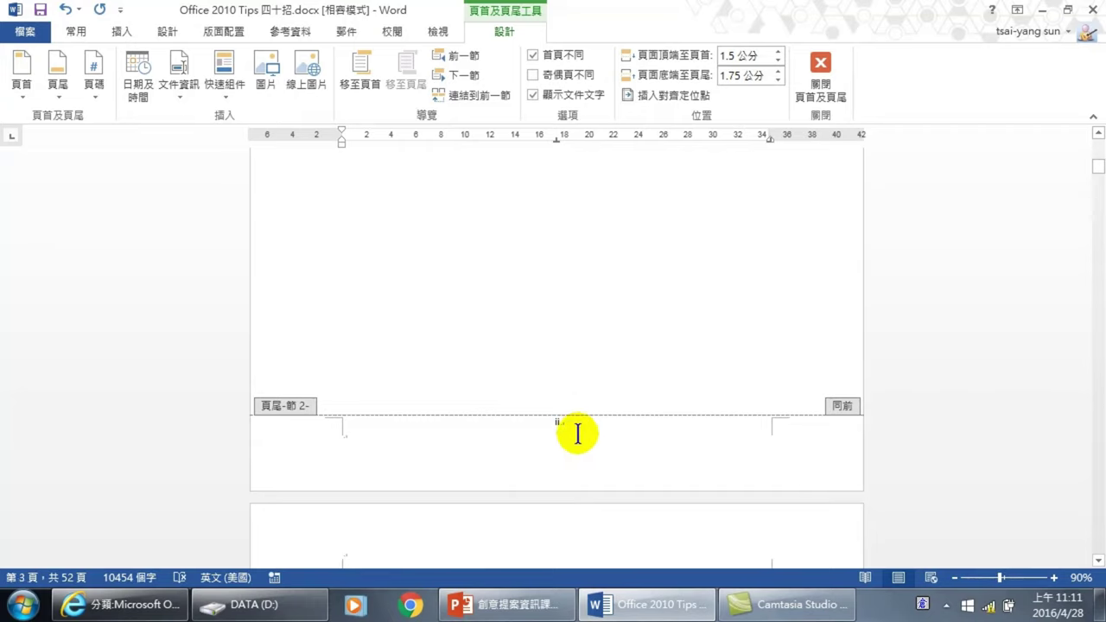
{"action": "left_click_drag", "start_coordinate": [580, 423], "coordinate": [531, 420]}
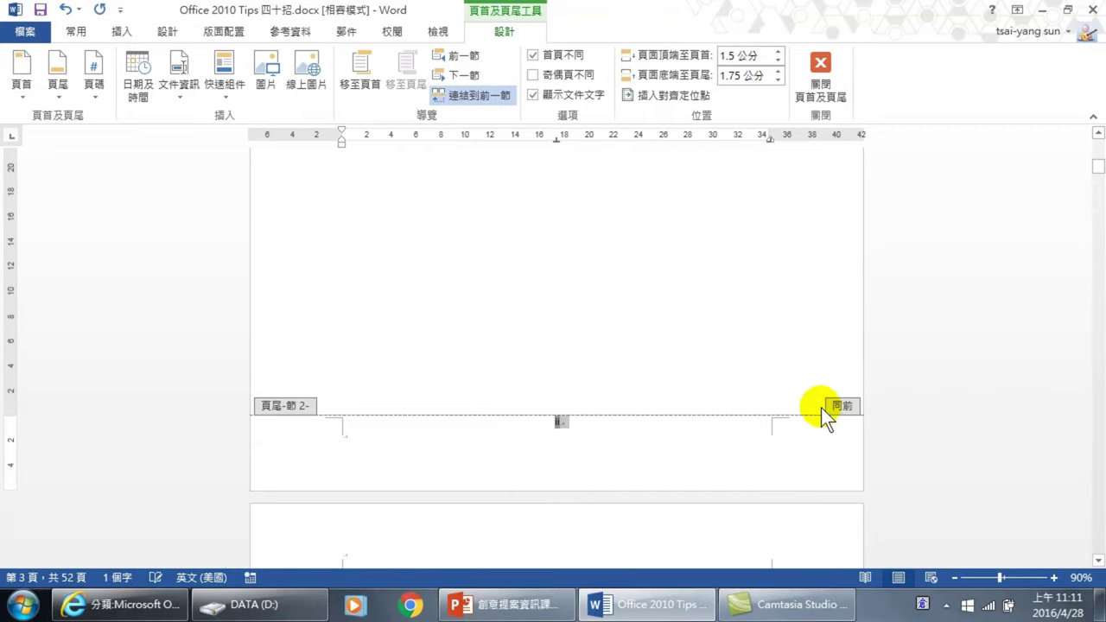
{"action": "left_click", "coordinate": [476, 96]}
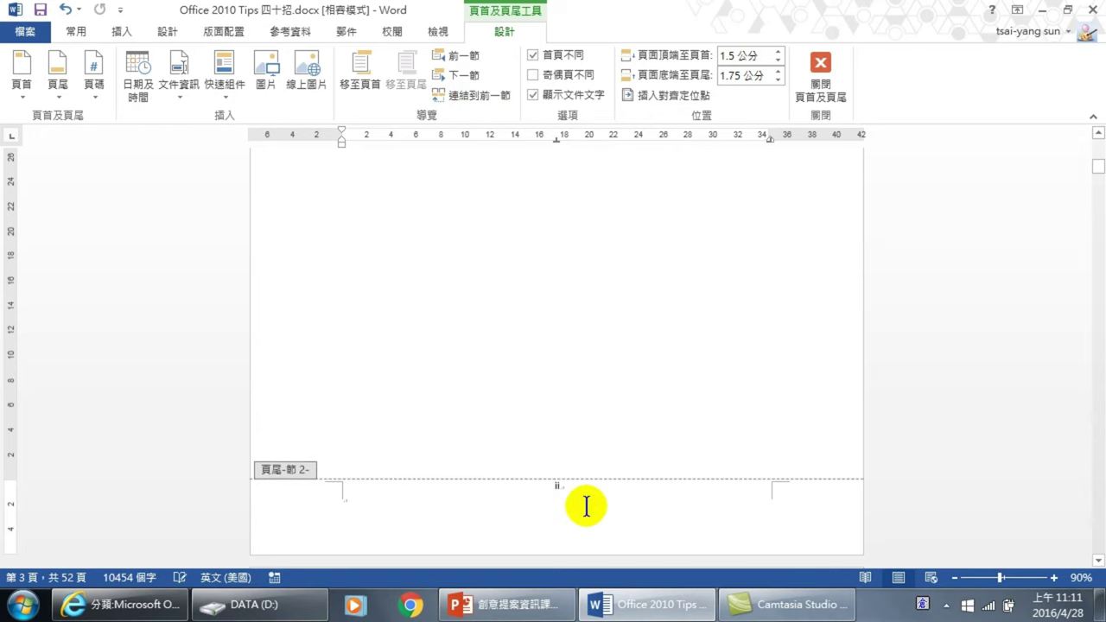
{"action": "left_click", "coordinate": [615, 492]}
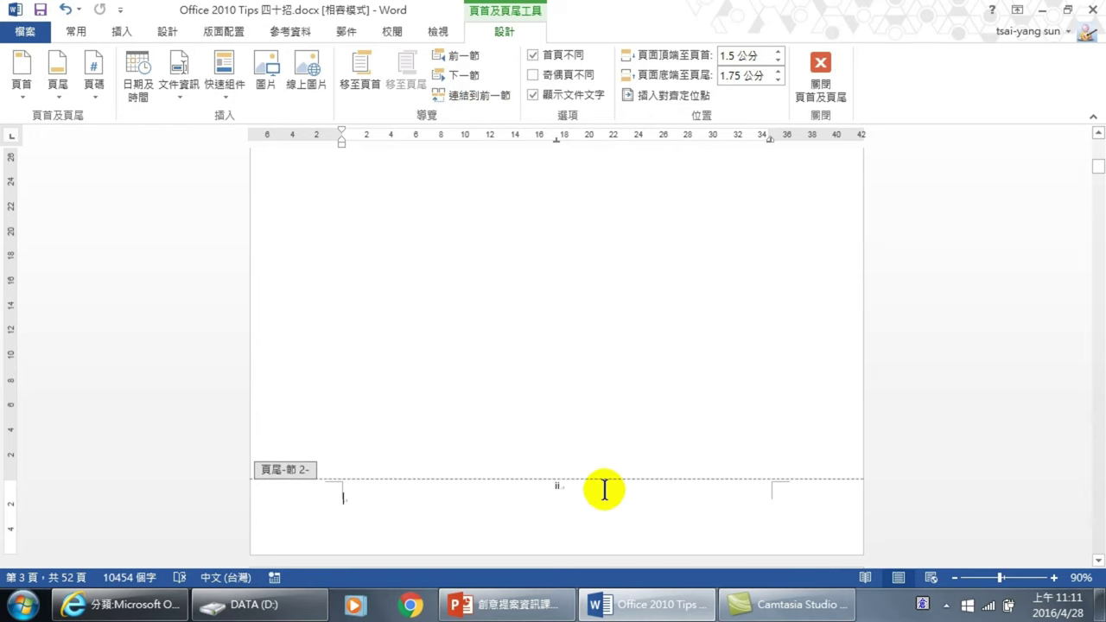
Scroll back up to the cover page's unnumbered first-page footer
{"action": "scroll", "coordinate": [607, 488], "scroll_direction": "up", "scroll_amount": 5}
{"action": "scroll", "coordinate": [610, 415], "scroll_direction": "up", "scroll_amount": 5}
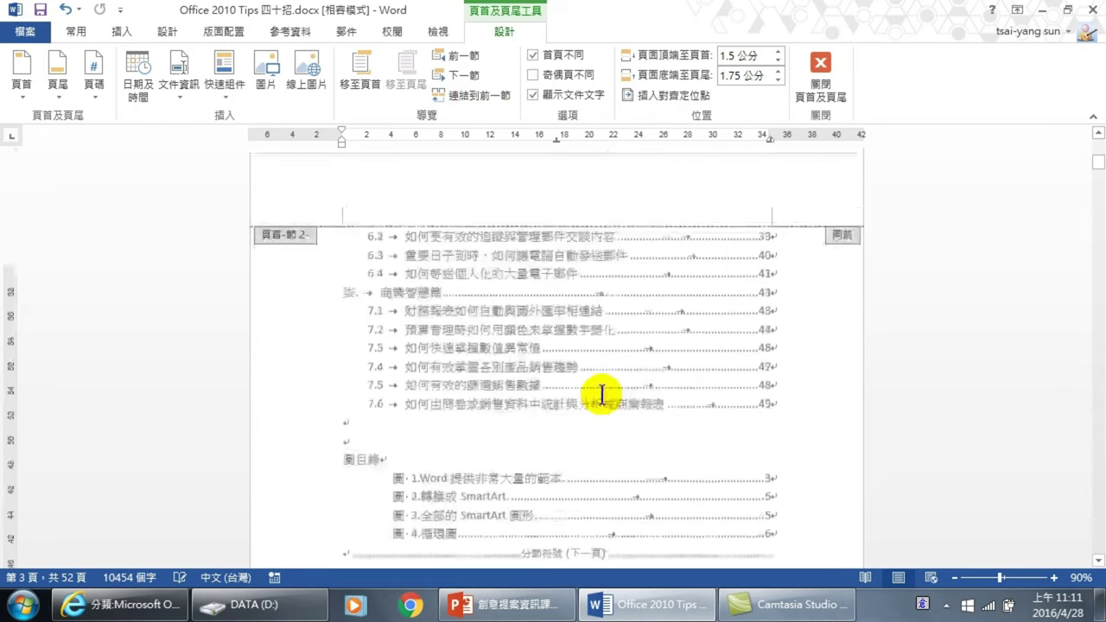
{"action": "scroll", "coordinate": [600, 395], "scroll_direction": "up", "scroll_amount": 5}
{"action": "scroll", "coordinate": [570, 365], "scroll_direction": "up", "scroll_amount": 5}
{"action": "scroll", "coordinate": [553, 346], "scroll_direction": "up", "scroll_amount": 3}
{"action": "scroll", "coordinate": [553, 341], "scroll_direction": "up", "scroll_amount": 5}
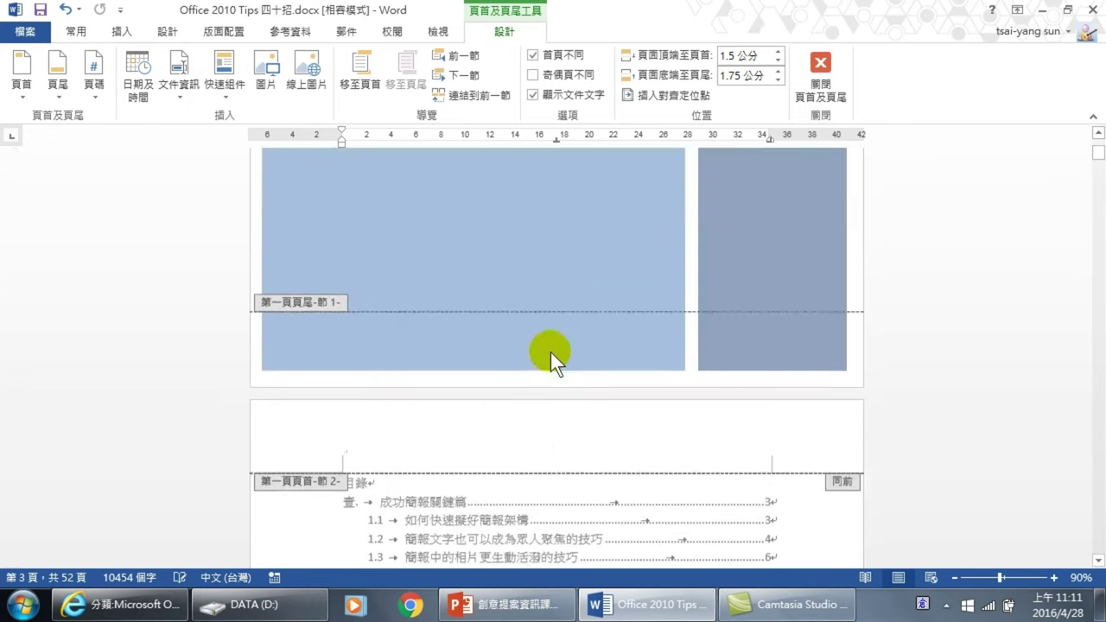
{"action": "scroll", "coordinate": [550, 352], "scroll_direction": "up", "scroll_amount": 2}
{"action": "scroll", "coordinate": [535, 410], "scroll_direction": "up", "scroll_amount": 3}
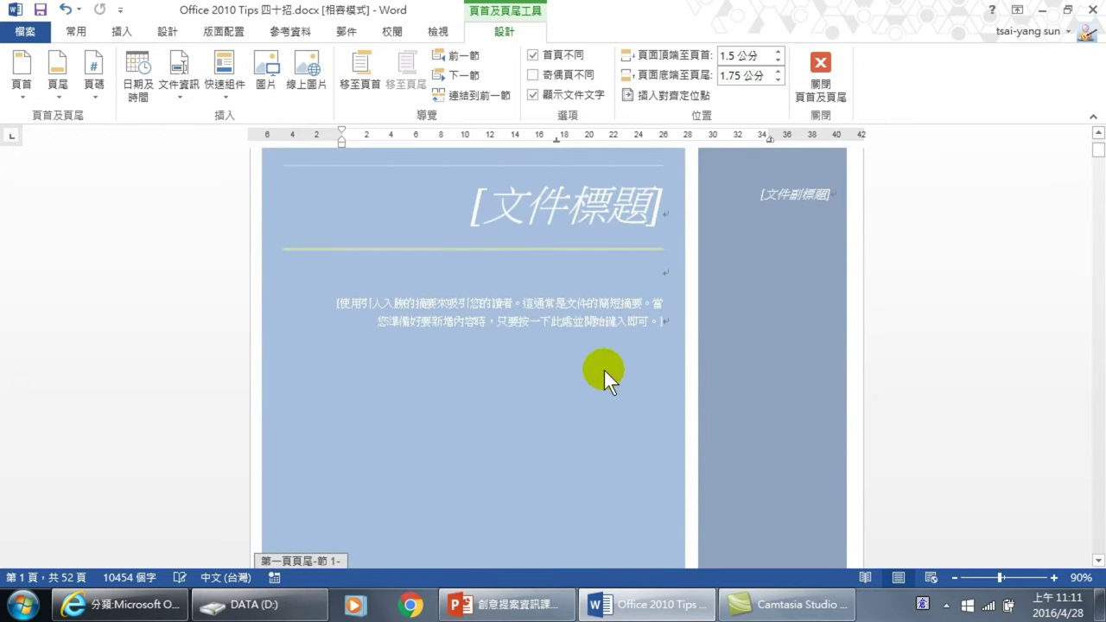
{"action": "scroll", "coordinate": [624, 390], "scroll_direction": "down", "scroll_amount": 3}
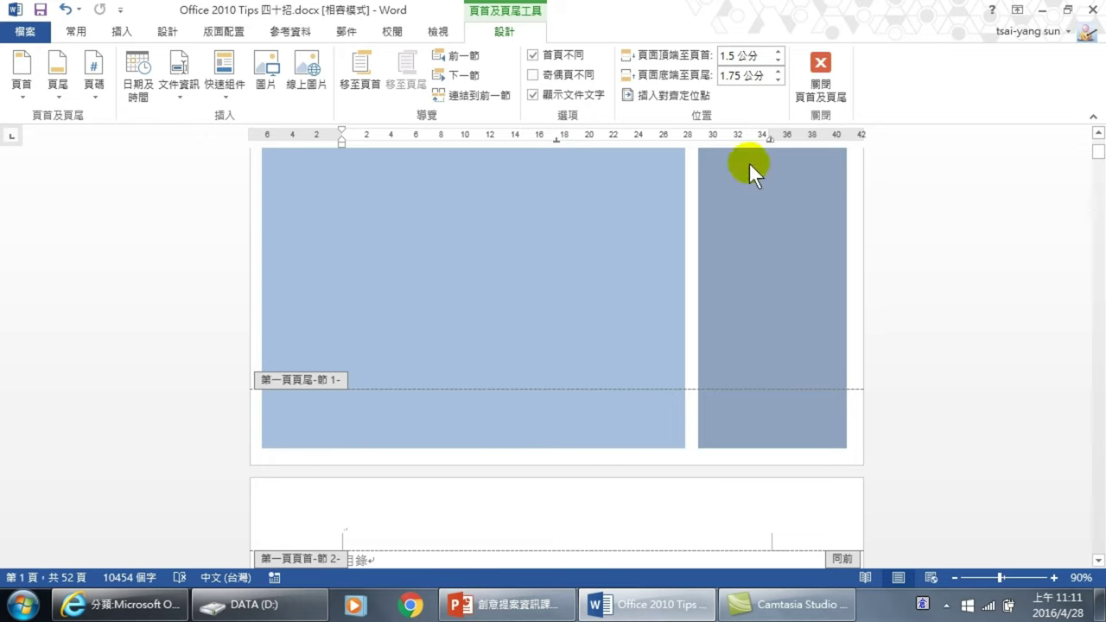
Close Header and Footer and scroll back up to the 目錄 table of contents
{"action": "left_click", "coordinate": [813, 92]}
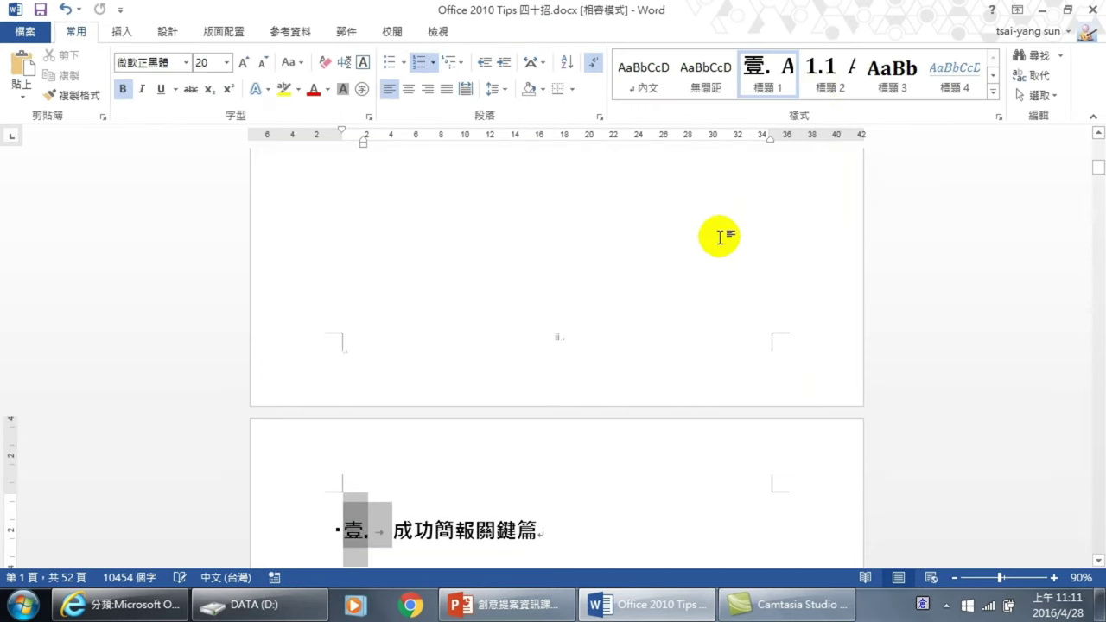
{"action": "scroll", "coordinate": [629, 282], "scroll_direction": "up", "scroll_amount": 5}
{"action": "scroll", "coordinate": [605, 291], "scroll_direction": "up", "scroll_amount": 5}
{"action": "scroll", "coordinate": [605, 291], "scroll_direction": "up", "scroll_amount": 5}
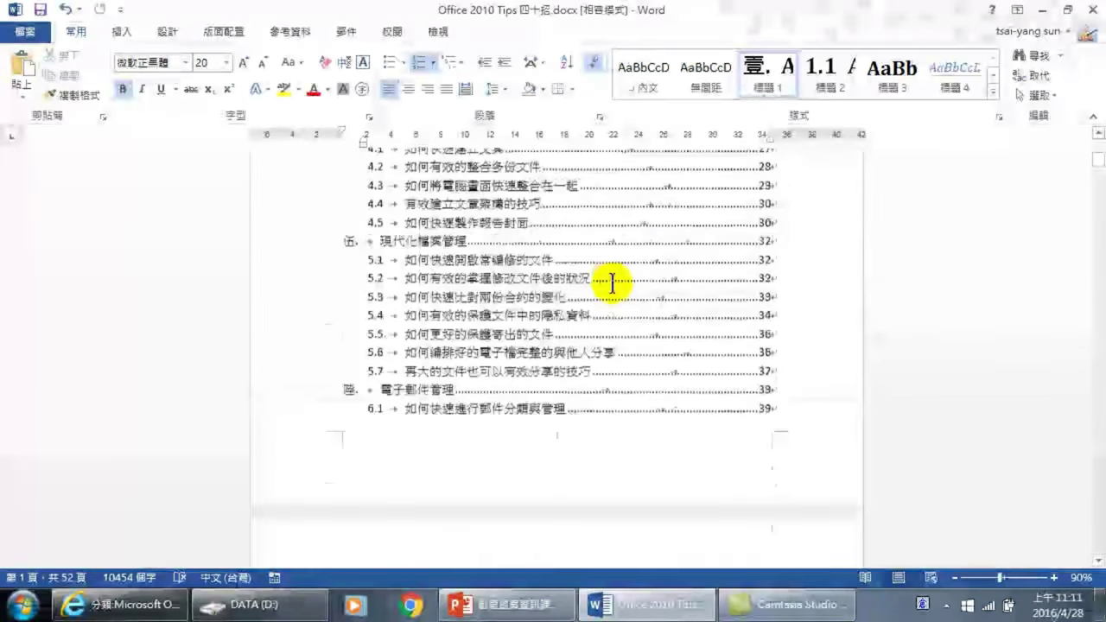
{"action": "scroll", "coordinate": [609, 289], "scroll_direction": "up", "scroll_amount": 5}
{"action": "scroll", "coordinate": [613, 286], "scroll_direction": "up", "scroll_amount": 5}
{"action": "scroll", "coordinate": [609, 289], "scroll_direction": "up", "scroll_amount": 5}
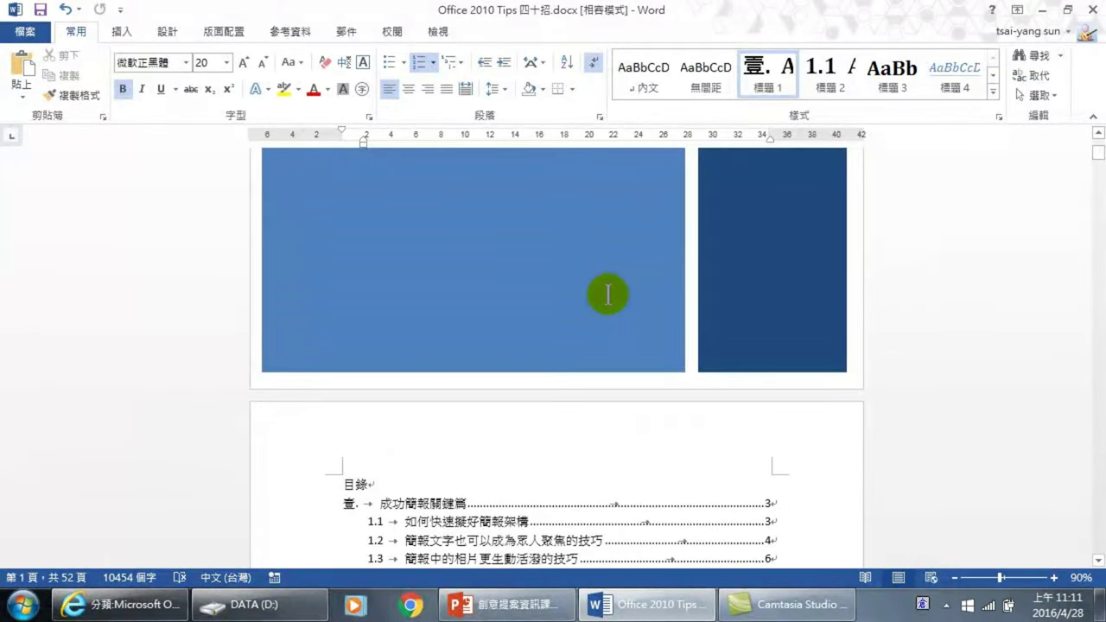
{"action": "scroll", "coordinate": [607, 295], "scroll_direction": "down", "scroll_amount": 3}
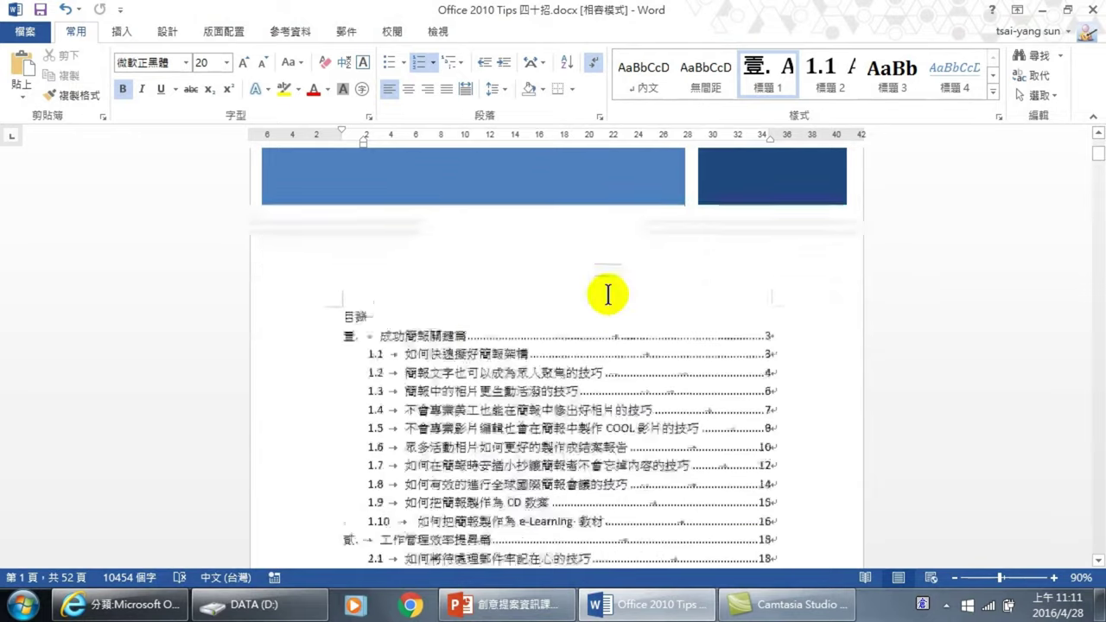
{"action": "scroll", "coordinate": [609, 289], "scroll_direction": "down", "scroll_amount": 3}
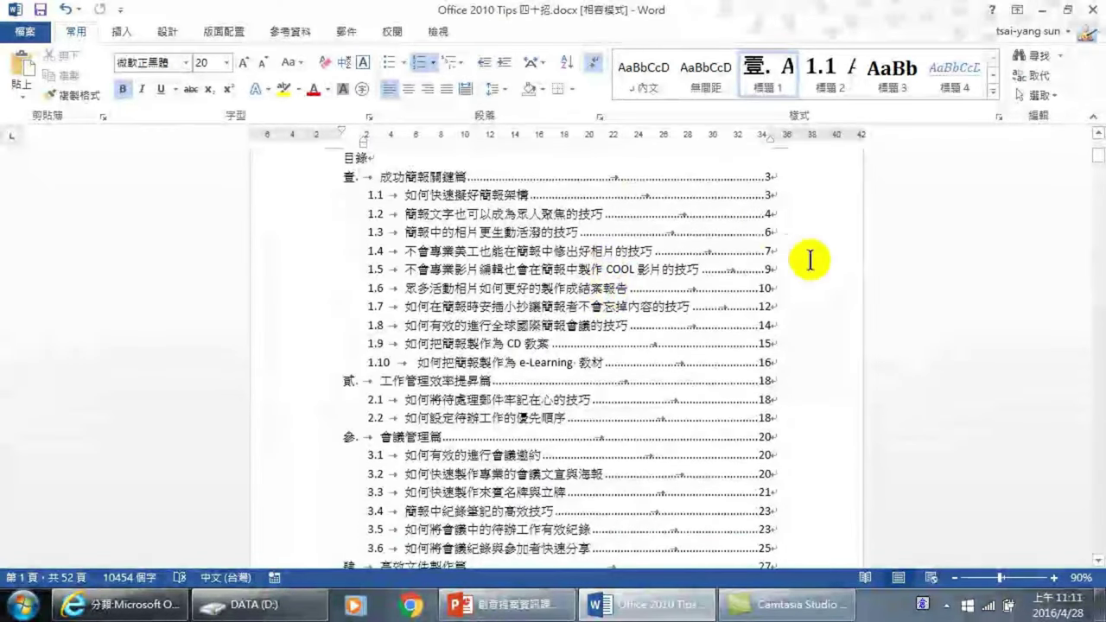
Update the entire 目錄 table so chapter 壹 lists page 1 and 1.2 page 2
{"action": "scroll", "coordinate": [662, 285], "scroll_direction": "up", "scroll_amount": 2}
{"action": "left_click", "coordinate": [649, 291]}
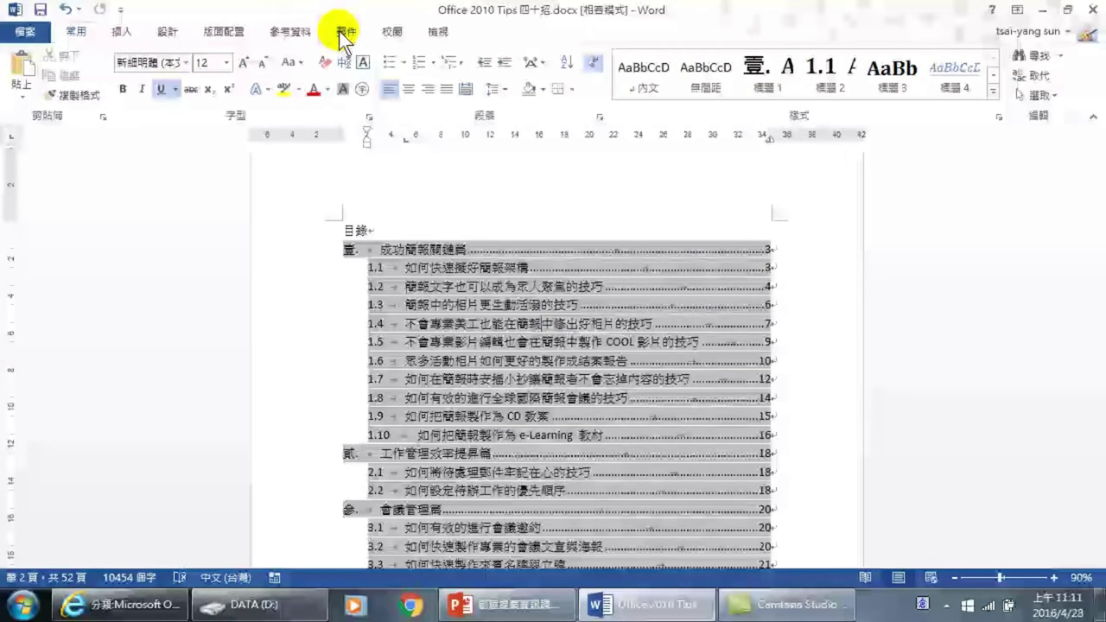
{"action": "left_click", "coordinate": [291, 29]}
{"action": "left_click", "coordinate": [76, 74]}
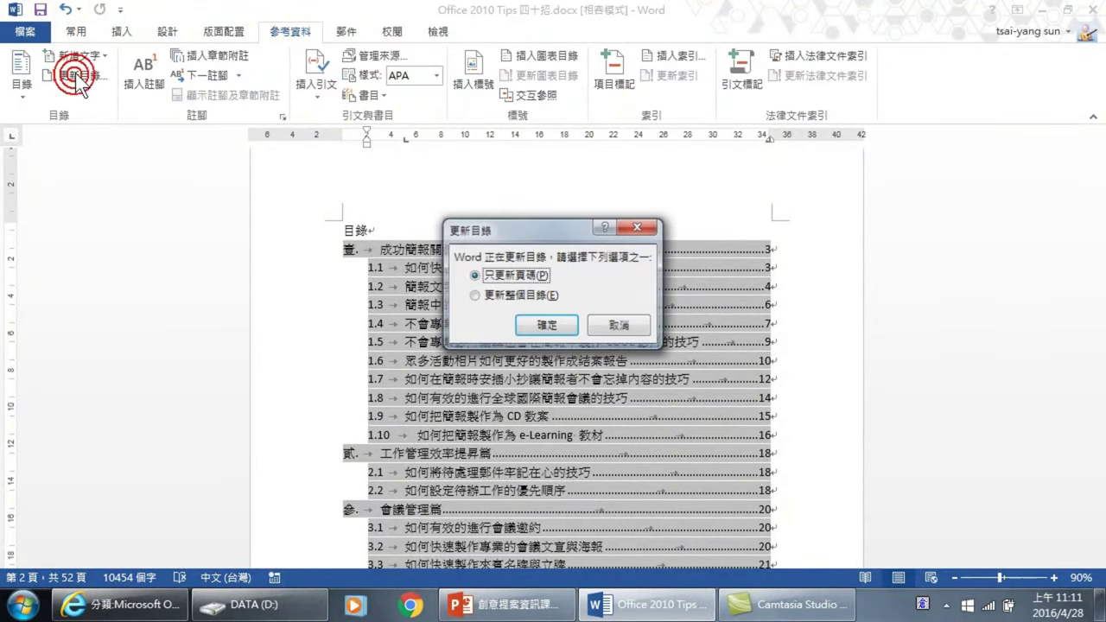
{"action": "left_click", "coordinate": [494, 294]}
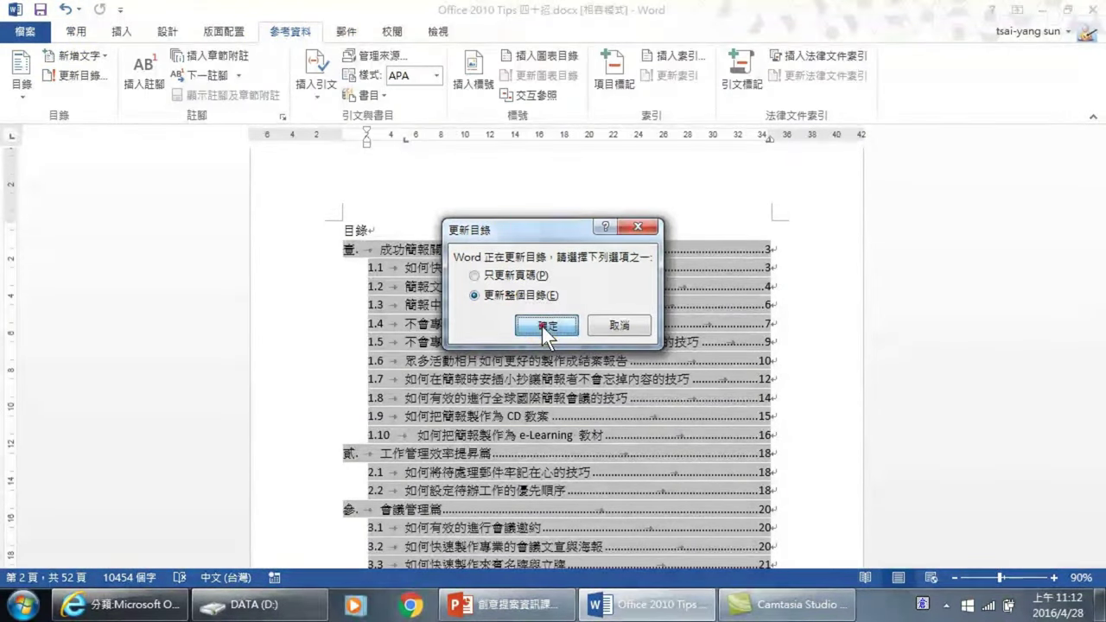
{"action": "left_click", "coordinate": [542, 326]}
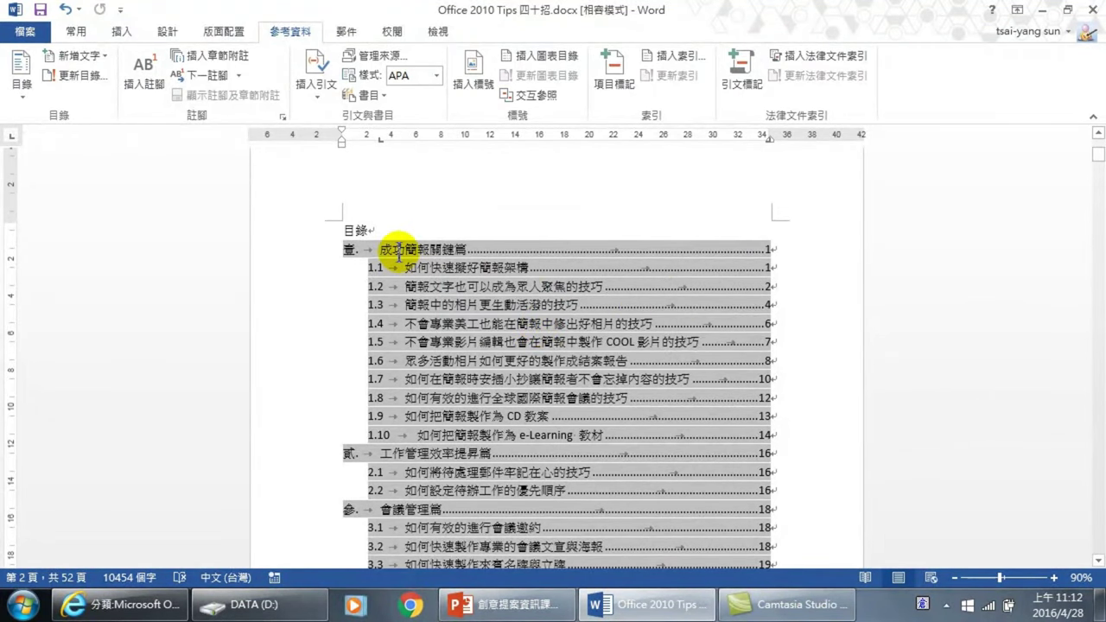
{"action": "left_click", "coordinate": [775, 248]}
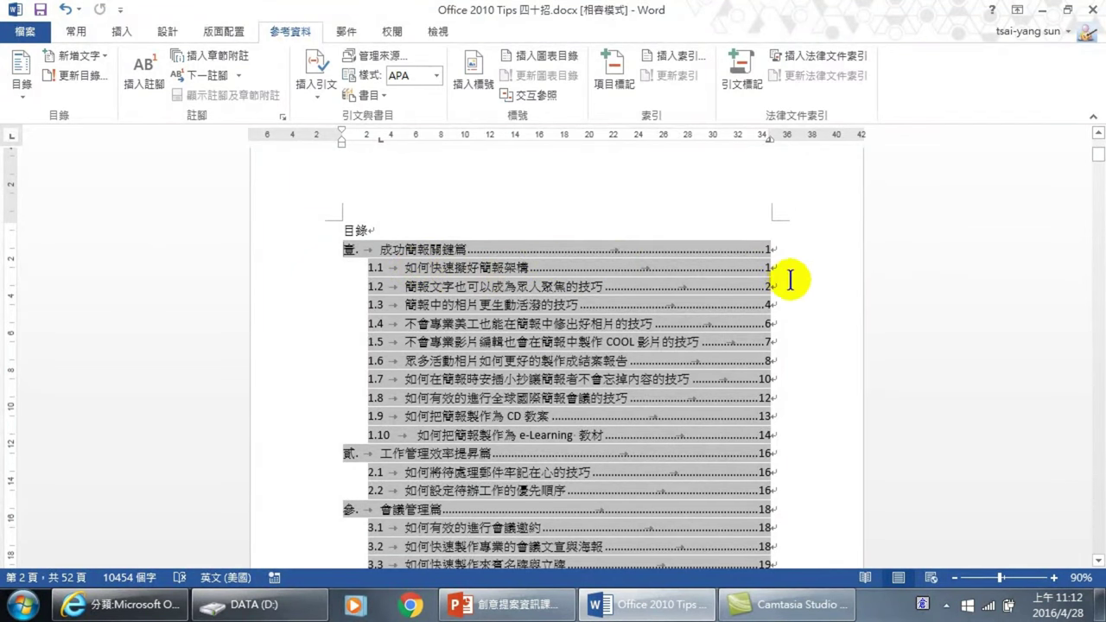
Scroll through the report checking its roman and arabic page numbers, then return to chapter 壹, section 1.1
{"action": "scroll", "coordinate": [707, 300], "scroll_direction": "down", "scroll_amount": 3}
{"action": "scroll", "coordinate": [642, 333], "scroll_direction": "down", "scroll_amount": 5}
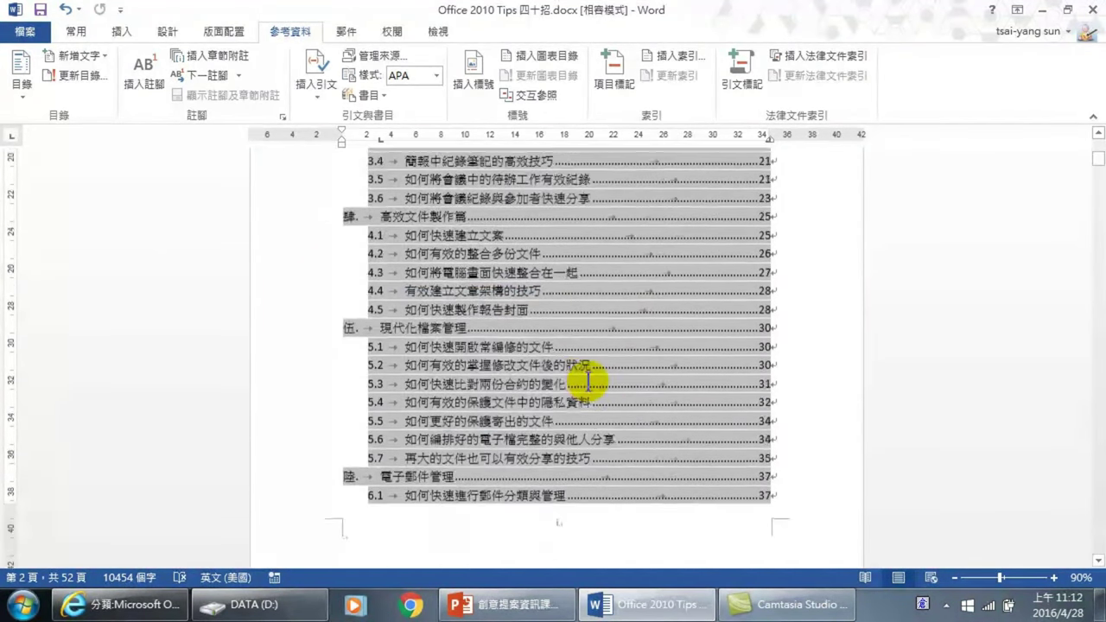
{"action": "scroll", "coordinate": [585, 380], "scroll_direction": "down", "scroll_amount": 3}
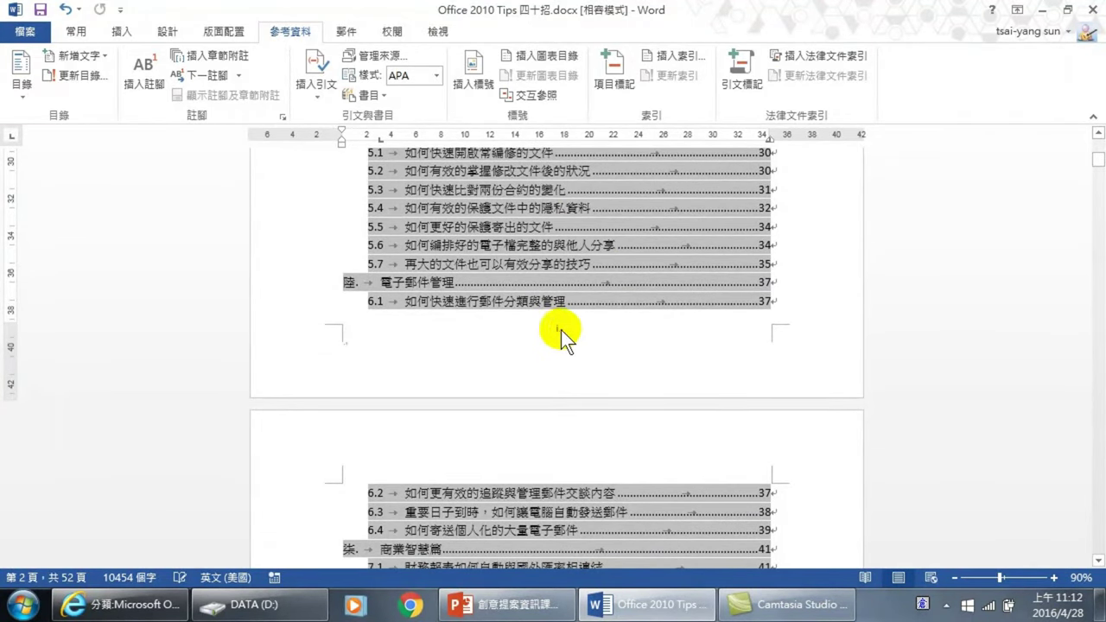
{"action": "scroll", "coordinate": [571, 339], "scroll_direction": "down", "scroll_amount": 5}
{"action": "scroll", "coordinate": [573, 354], "scroll_direction": "down", "scroll_amount": 1}
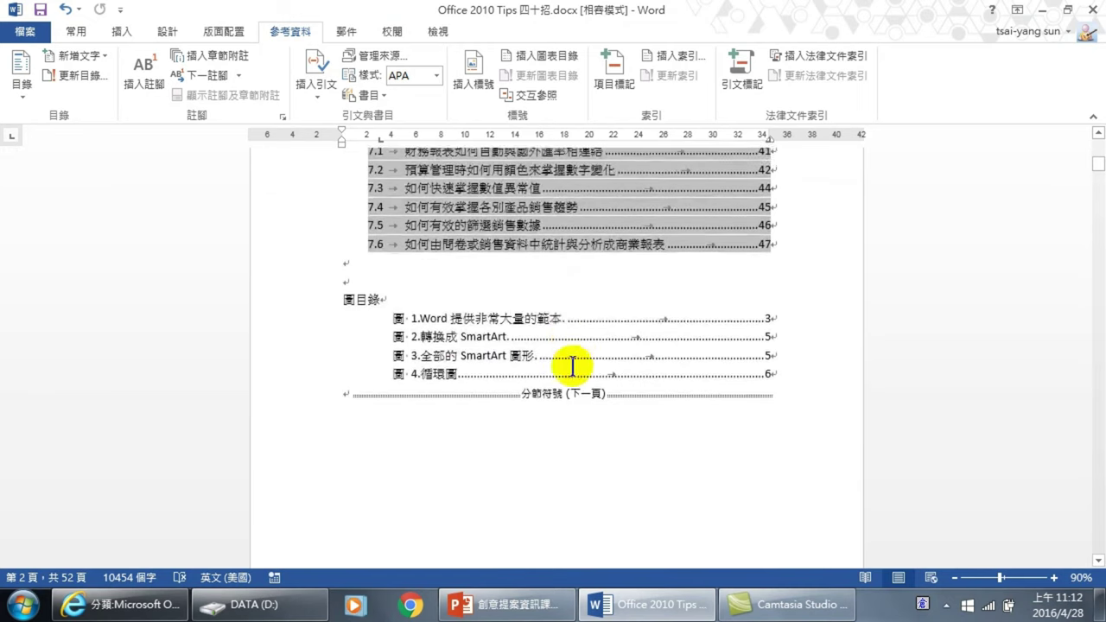
{"action": "scroll", "coordinate": [573, 365], "scroll_direction": "down", "scroll_amount": 4}
{"action": "scroll", "coordinate": [574, 406], "scroll_direction": "down", "scroll_amount": 4}
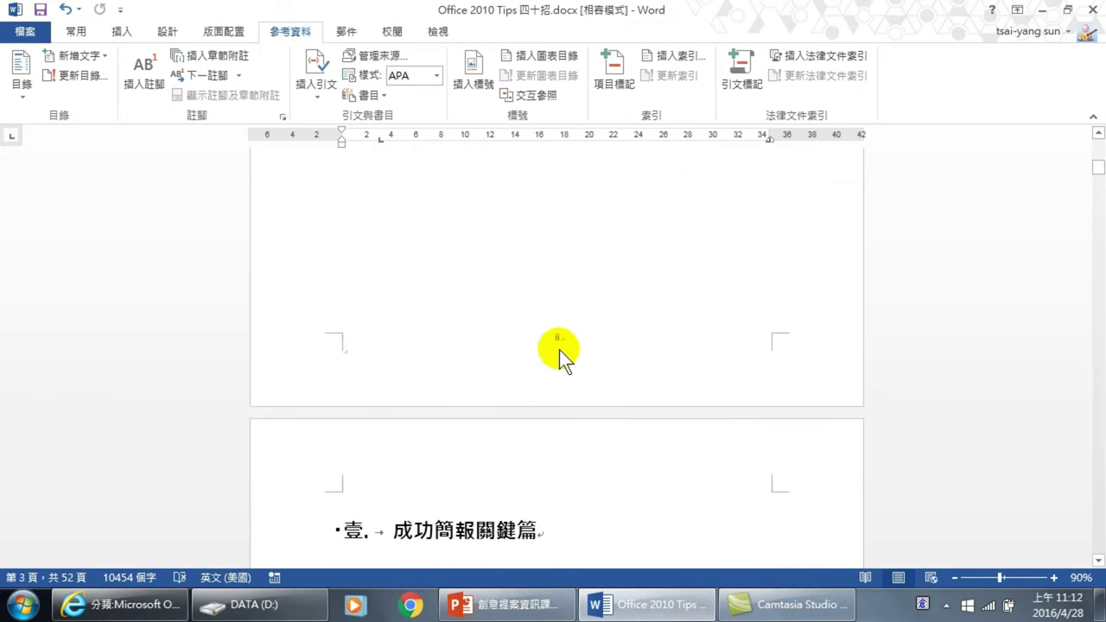
{"action": "scroll", "coordinate": [553, 363], "scroll_direction": "down", "scroll_amount": 5}
{"action": "scroll", "coordinate": [526, 380], "scroll_direction": "down", "scroll_amount": 4}
{"action": "scroll", "coordinate": [585, 284], "scroll_direction": "down", "scroll_amount": 6}
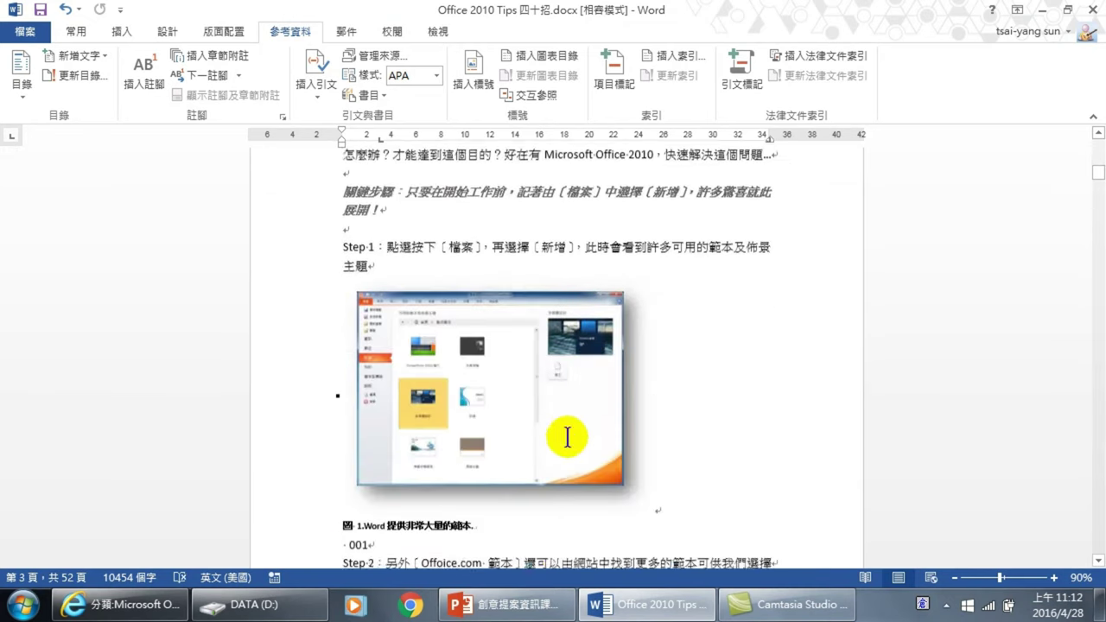
{"action": "scroll", "coordinate": [565, 440], "scroll_direction": "down", "scroll_amount": 8}
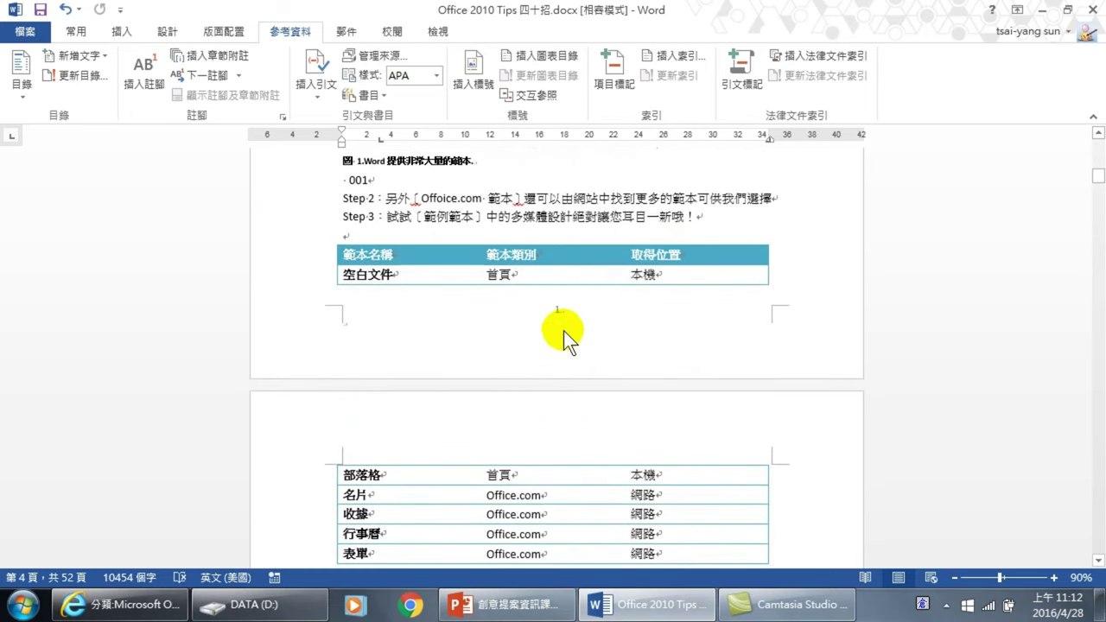
{"action": "scroll", "coordinate": [560, 323], "scroll_direction": "down", "scroll_amount": 5}
{"action": "scroll", "coordinate": [543, 357], "scroll_direction": "down", "scroll_amount": 5}
{"action": "scroll", "coordinate": [536, 378], "scroll_direction": "down", "scroll_amount": 3}
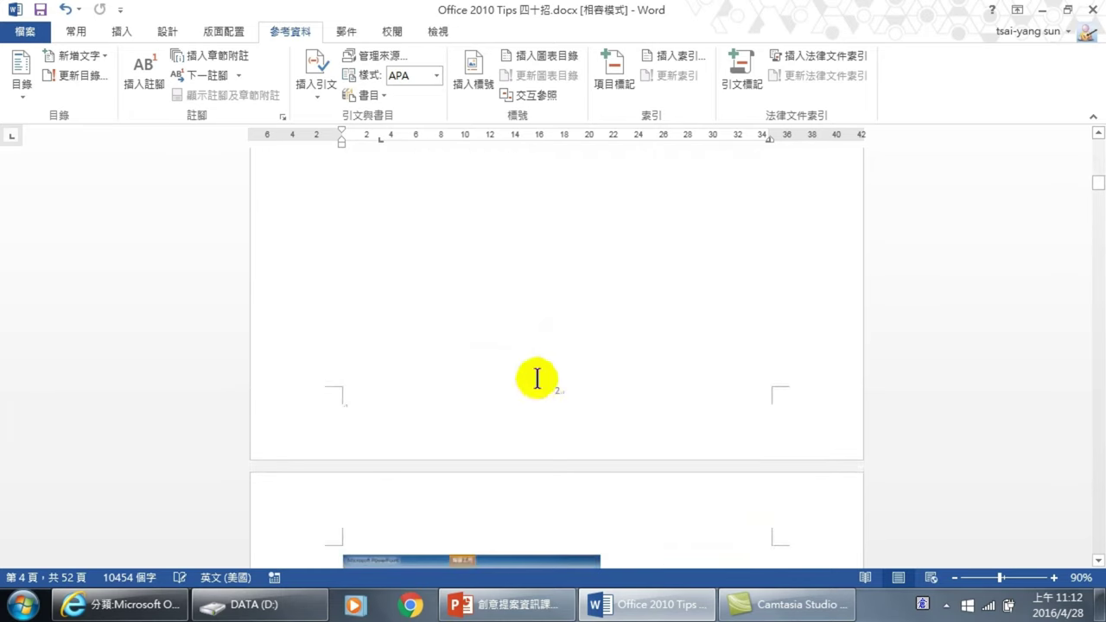
{"action": "scroll", "coordinate": [561, 421], "scroll_direction": "down", "scroll_amount": 5}
{"action": "scroll", "coordinate": [563, 420], "scroll_direction": "down", "scroll_amount": 5}
{"action": "scroll", "coordinate": [563, 420], "scroll_direction": "down", "scroll_amount": 4}
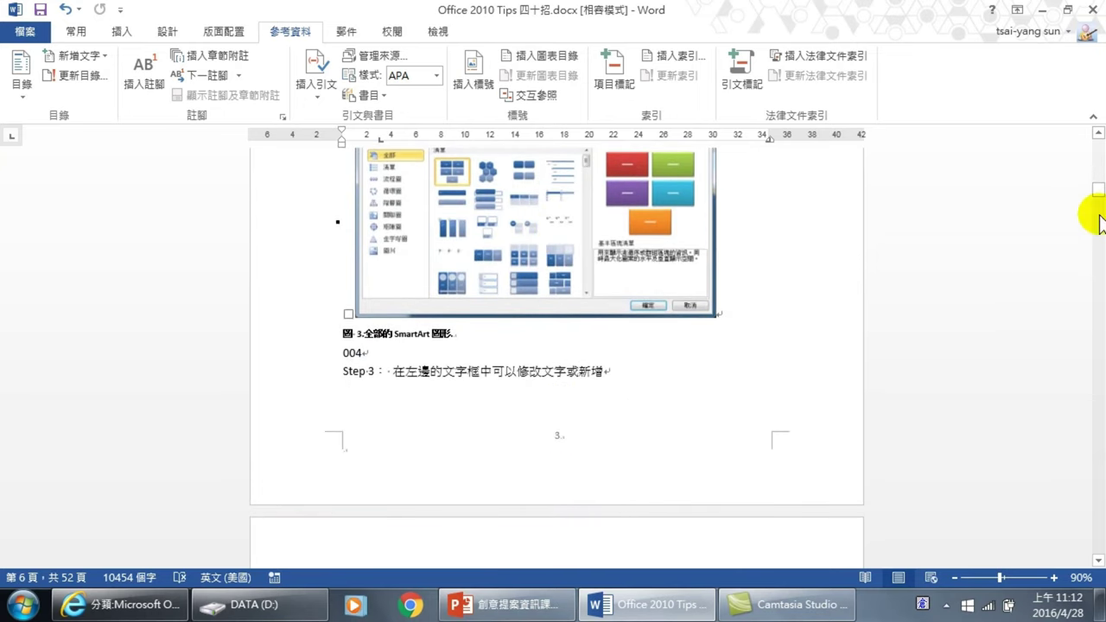
{"action": "left_click_drag", "start_coordinate": [1097, 192], "coordinate": [1096, 140]}
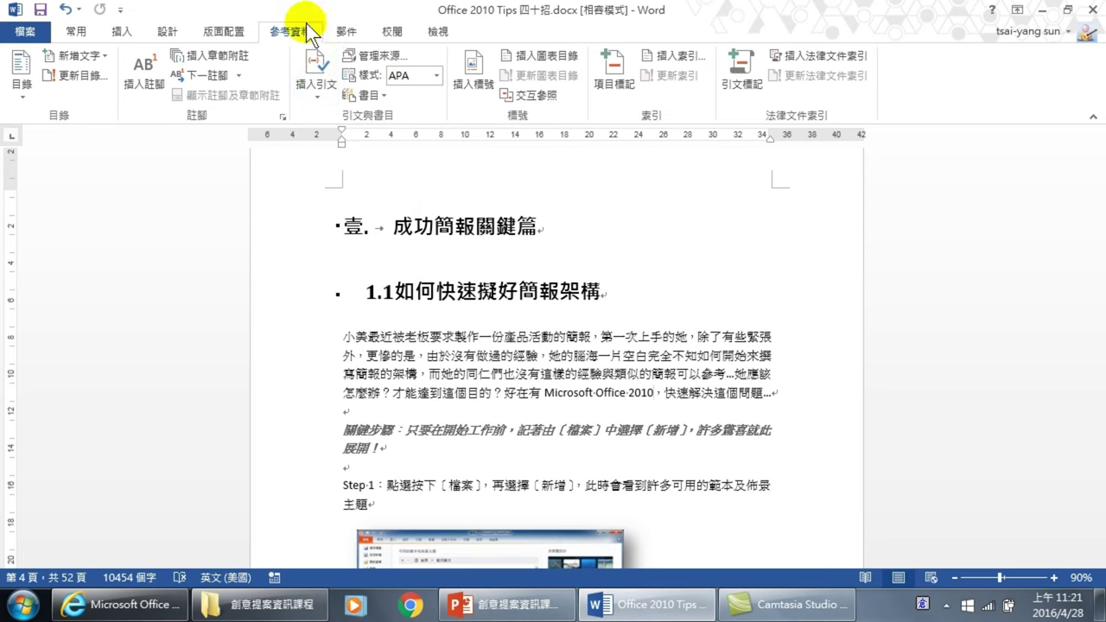
Start a new citation source and set its source type to Web site
{"action": "left_click", "coordinate": [317, 82]}
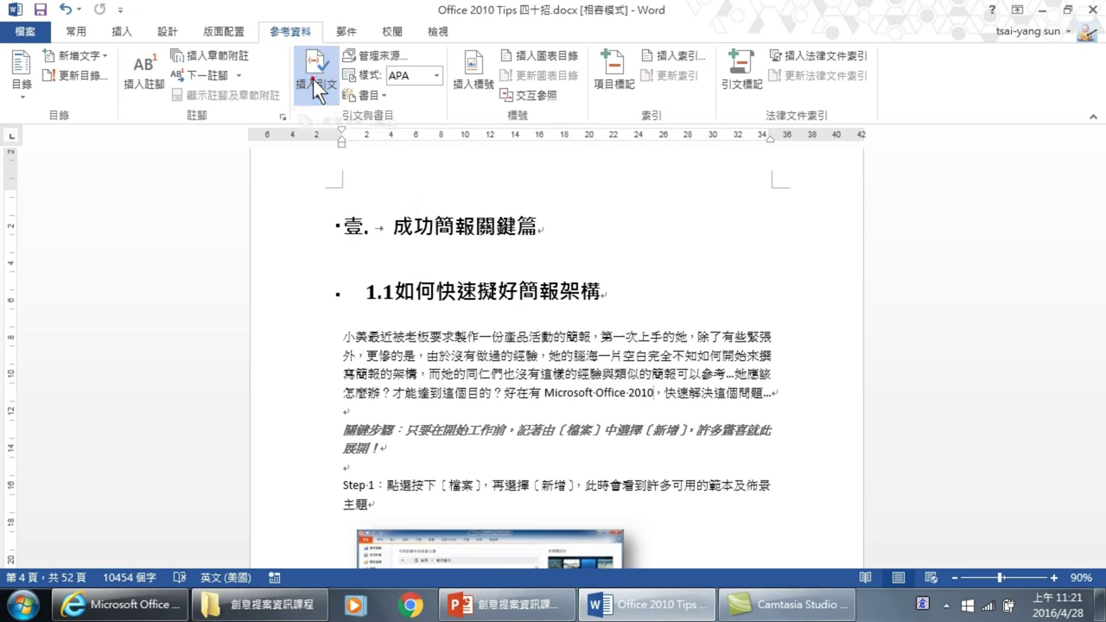
{"action": "left_click", "coordinate": [350, 120]}
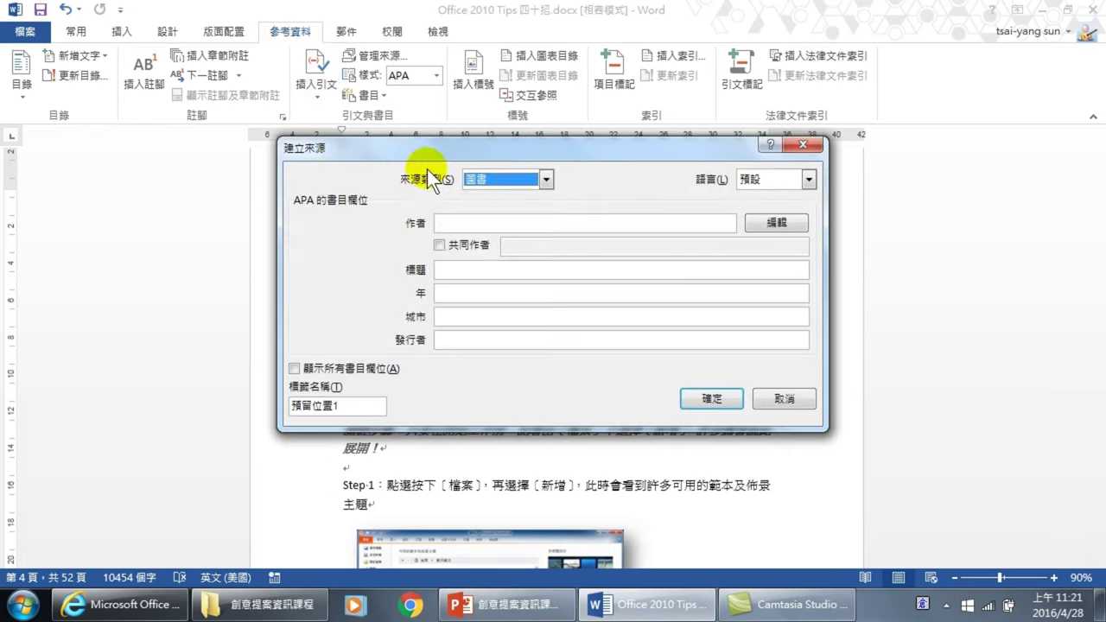
{"action": "left_click", "coordinate": [544, 179]}
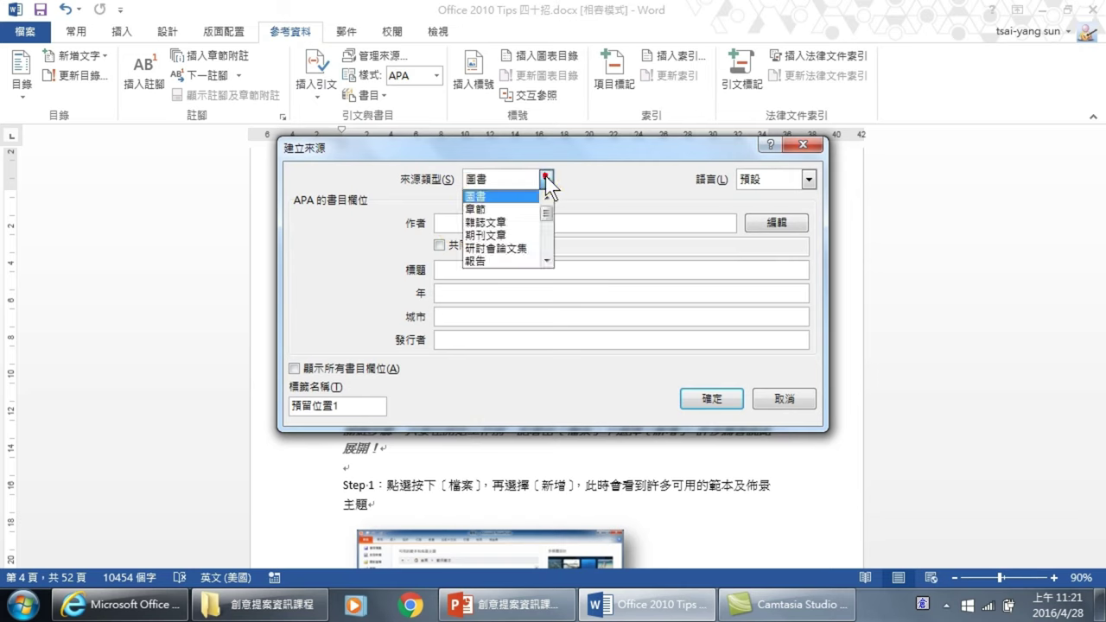
{"action": "left_click", "coordinate": [546, 257]}
{"action": "left_click", "coordinate": [546, 257]}
{"action": "left_click", "coordinate": [545, 258]}
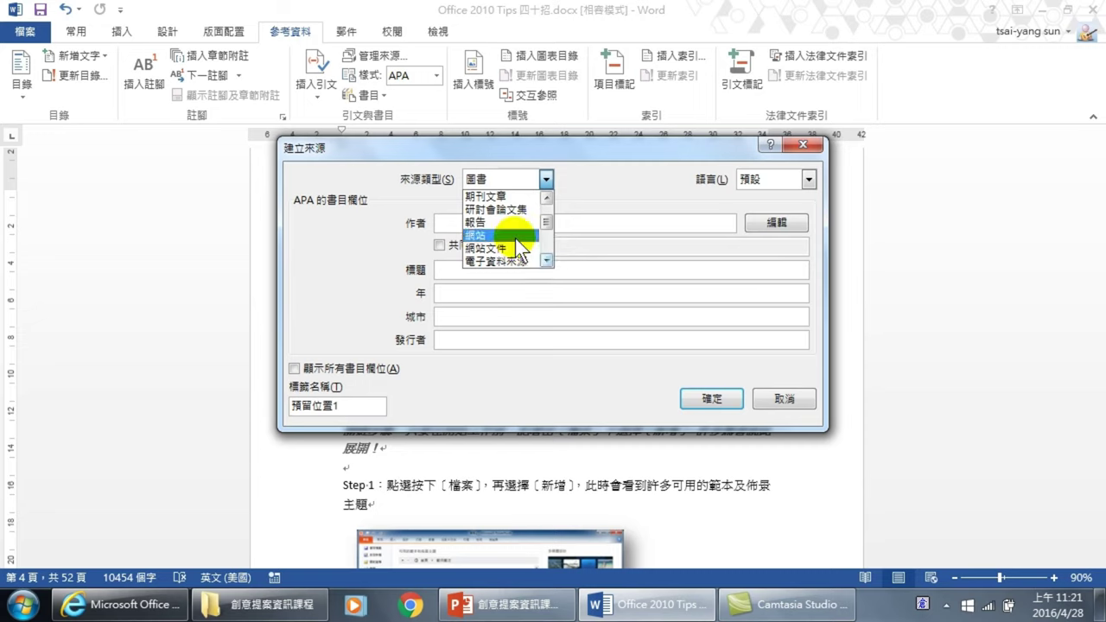
{"action": "left_click", "coordinate": [492, 236]}
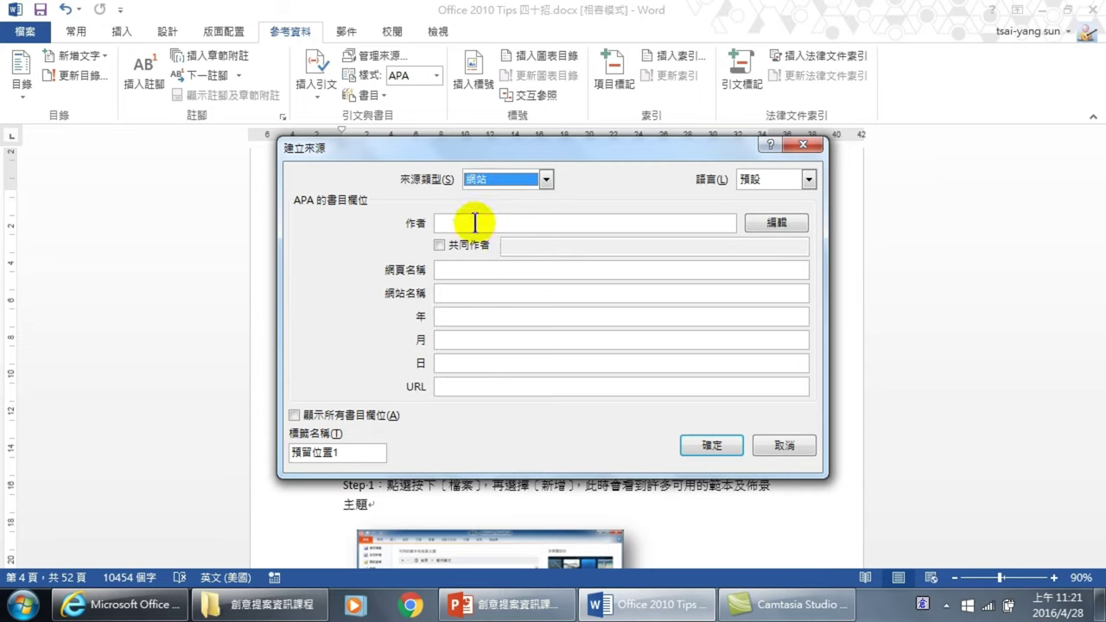
Fill in author 維基百科, site name 維基百科，自由的百科全書 and the zh.wikipedia Microsoft_Office URL, then insert the citation
{"action": "left_click", "coordinate": [474, 223]}
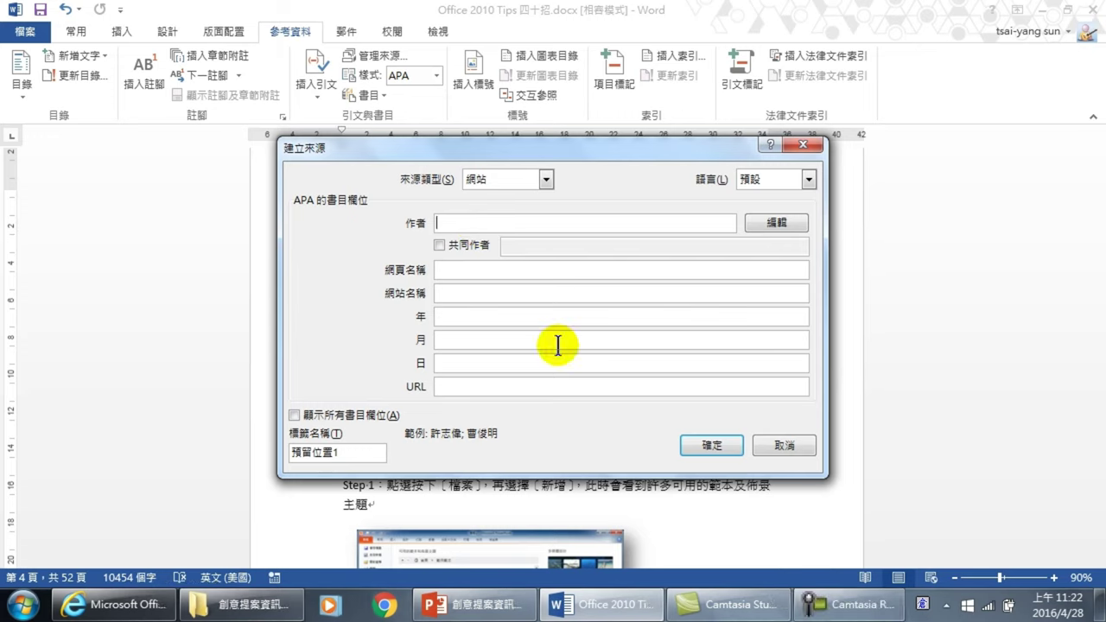
{"action": "type", "text": "sm3"}
{"action": "type", "text": "維"}
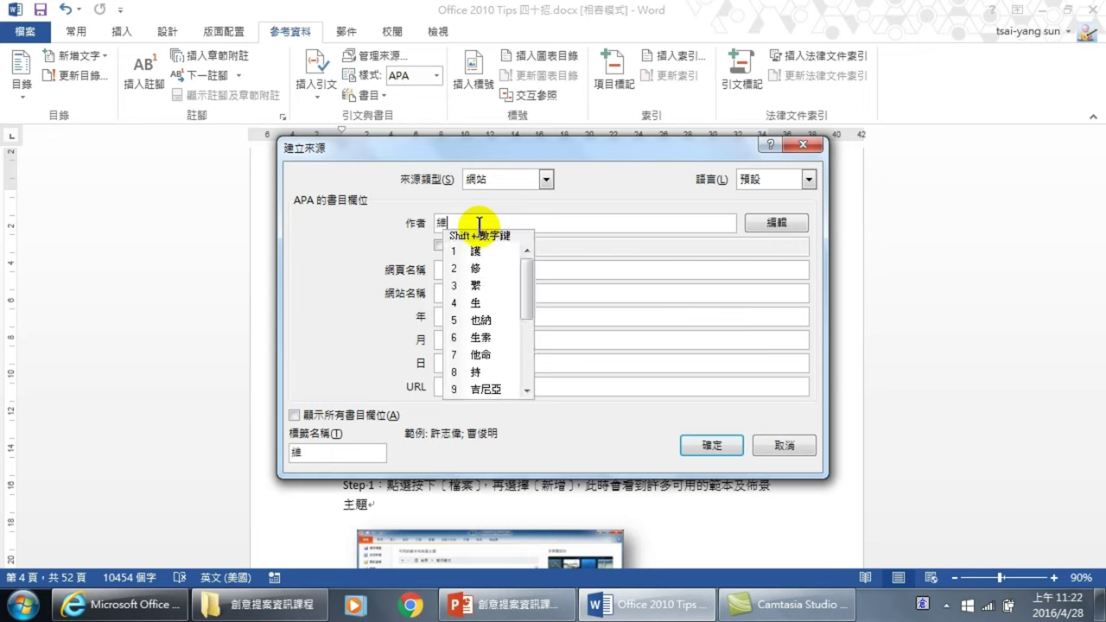
{"action": "type", "text": "基百"}
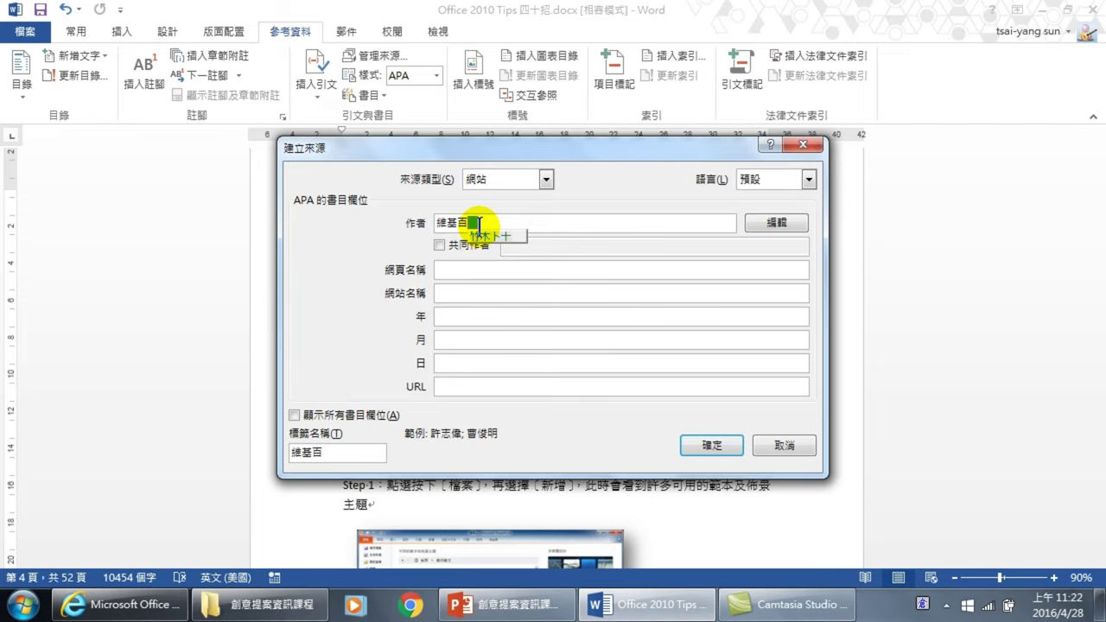
{"action": "type", "text": "科"}
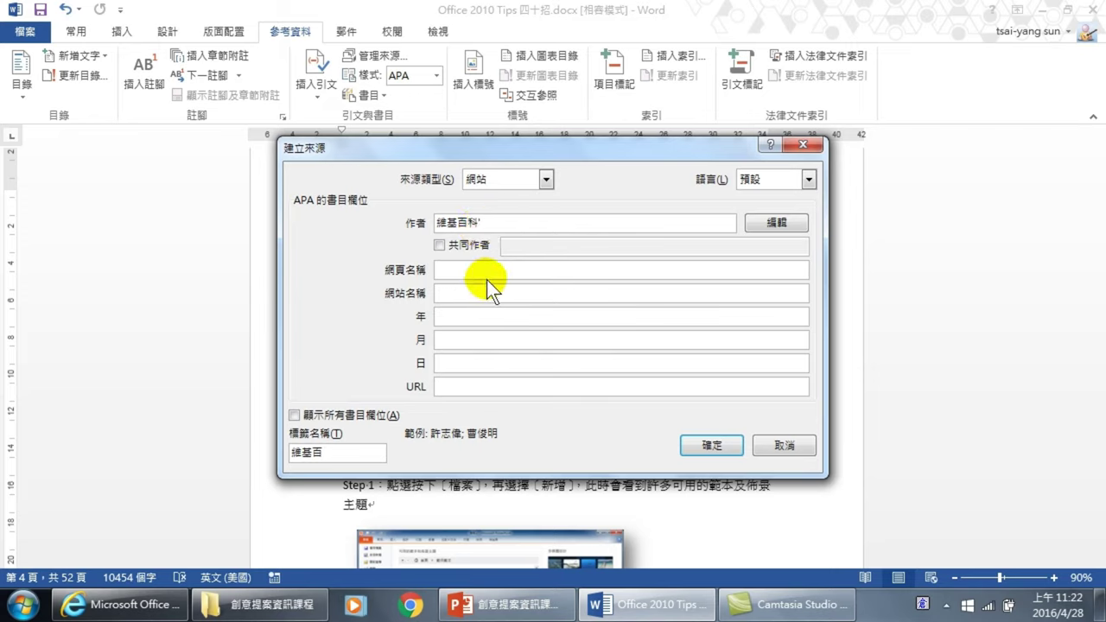
{"action": "left_click", "coordinate": [464, 272]}
{"action": "type", "text": "Microsoft Office"}
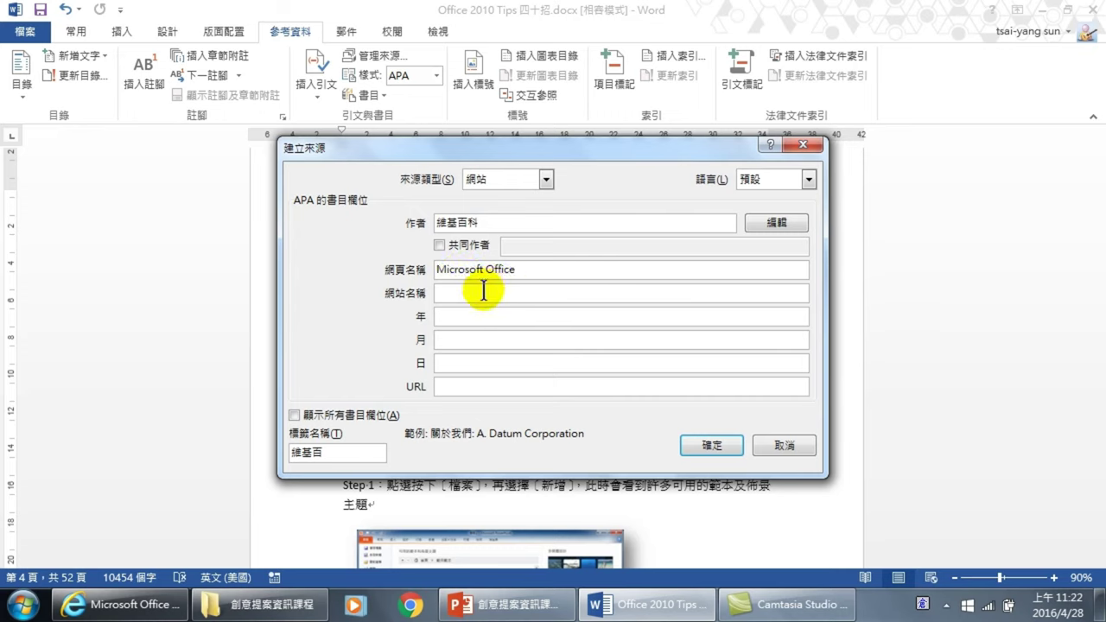
{"action": "left_click", "coordinate": [465, 294]}
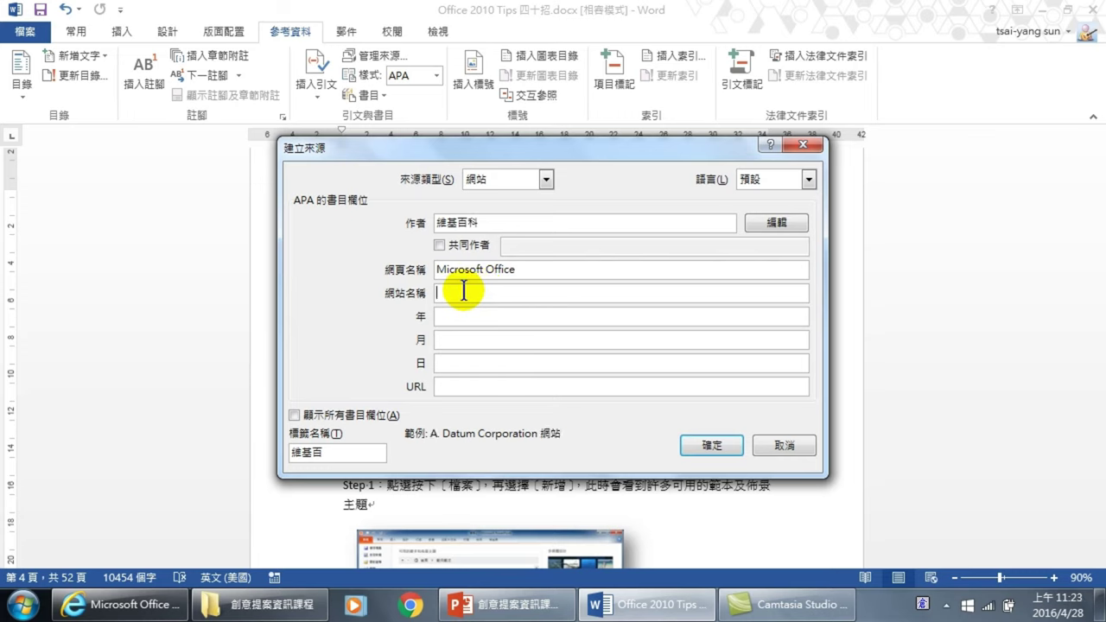
{"action": "type", "text": "維基百科，自由的百科全書"}
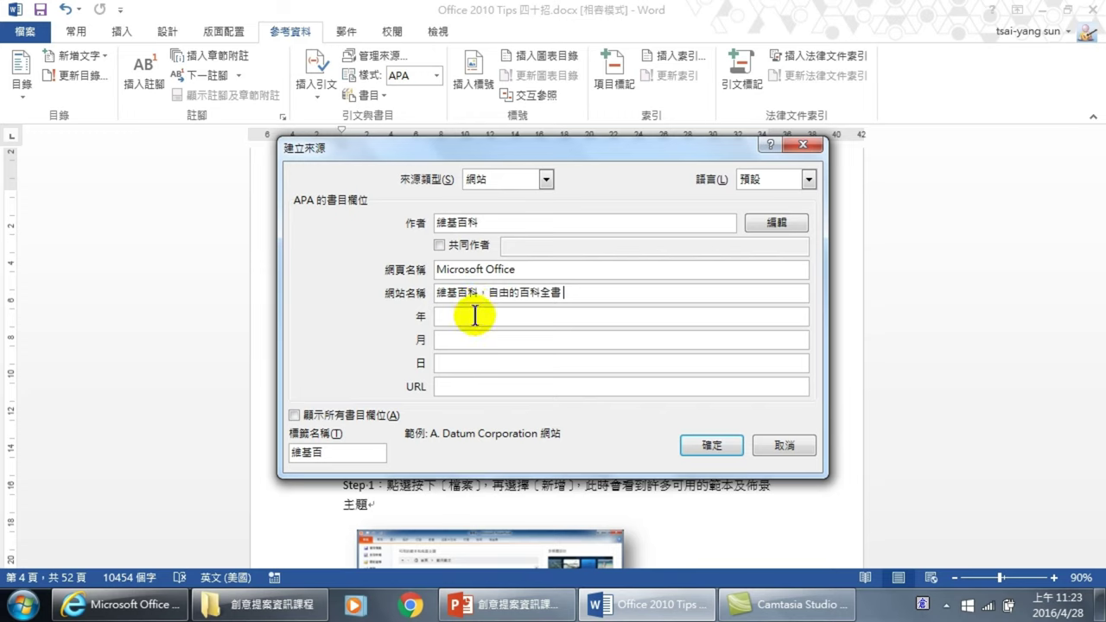
{"action": "left_click", "coordinate": [445, 386]}
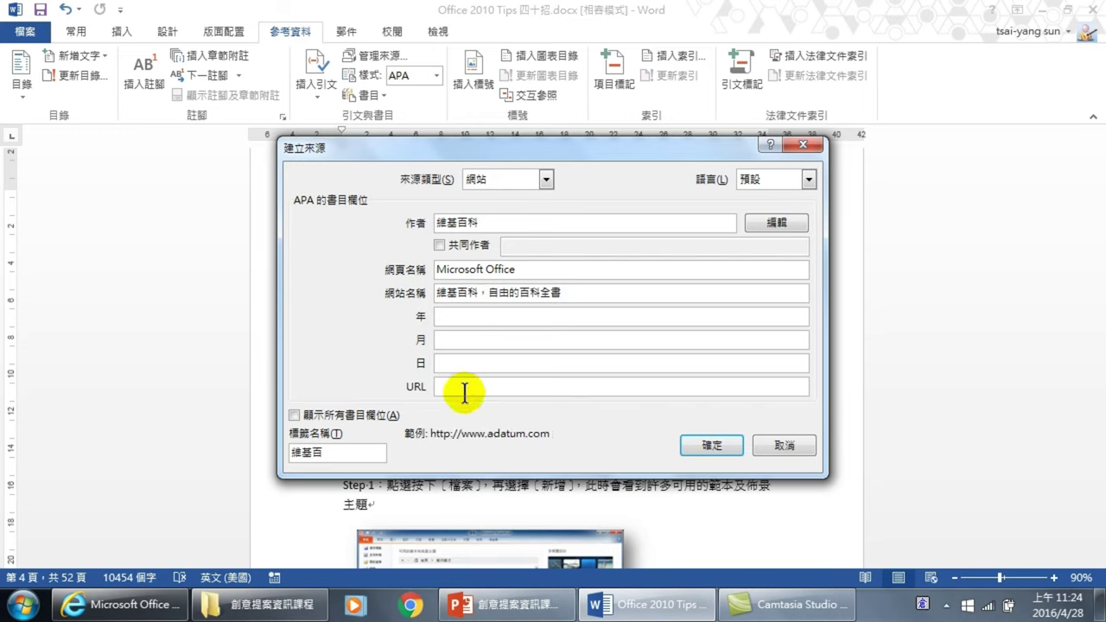
{"action": "type", "text": "https://zh.wikipedia.org/wiki/Microsoft_Office"}
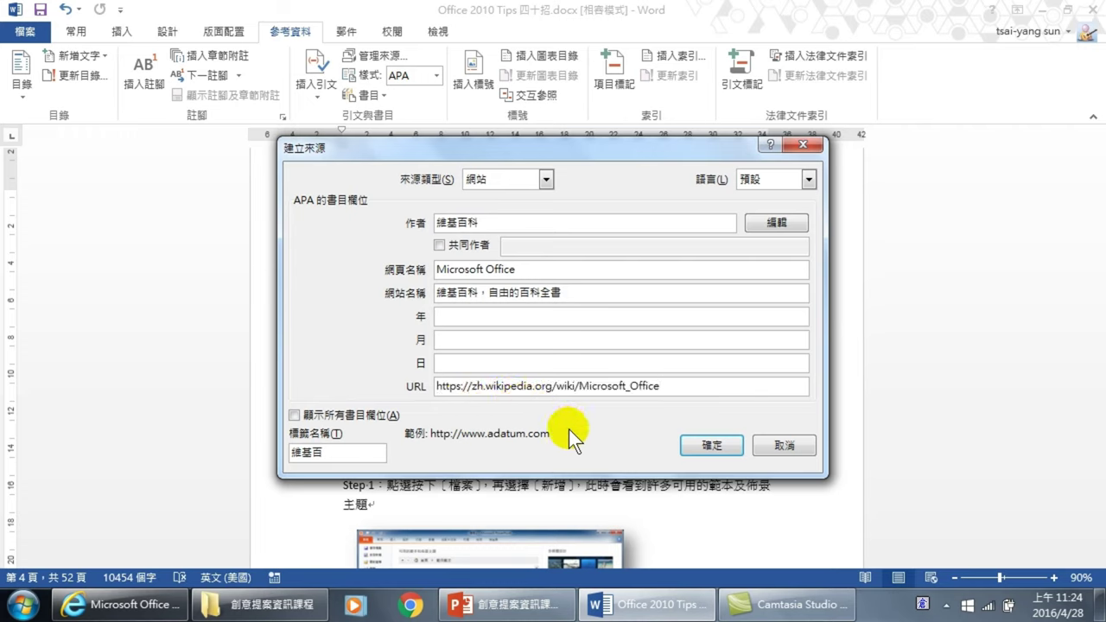
{"action": "left_click", "coordinate": [715, 445]}
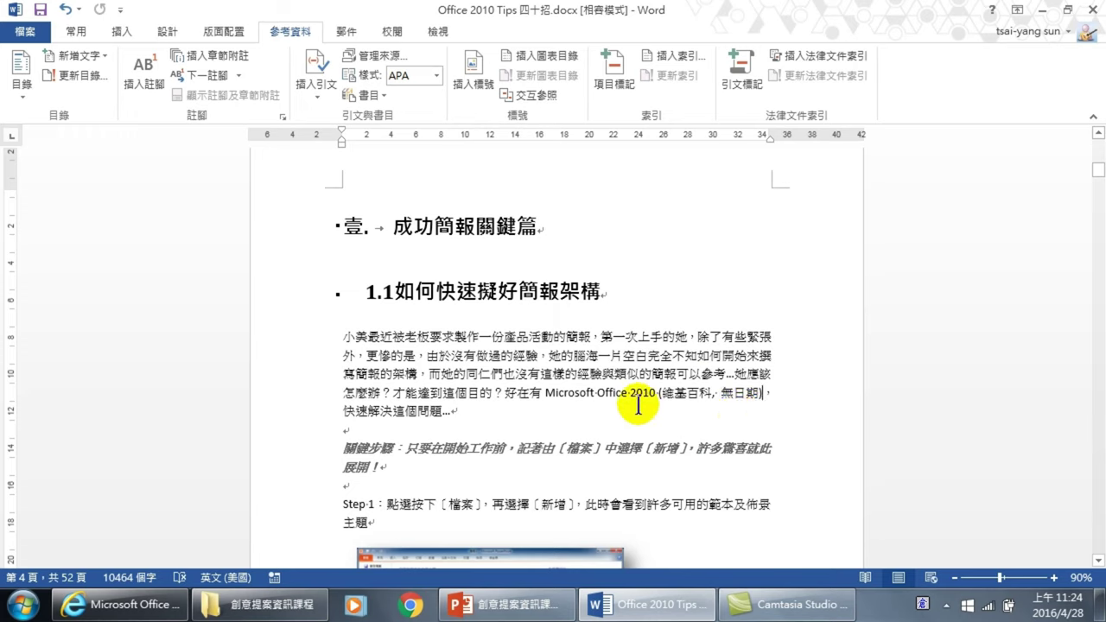
On the last page, add a 引文 line with empty lines below the final screenshot
{"action": "scroll", "coordinate": [609, 392], "scroll_direction": "down", "scroll_amount": 2}
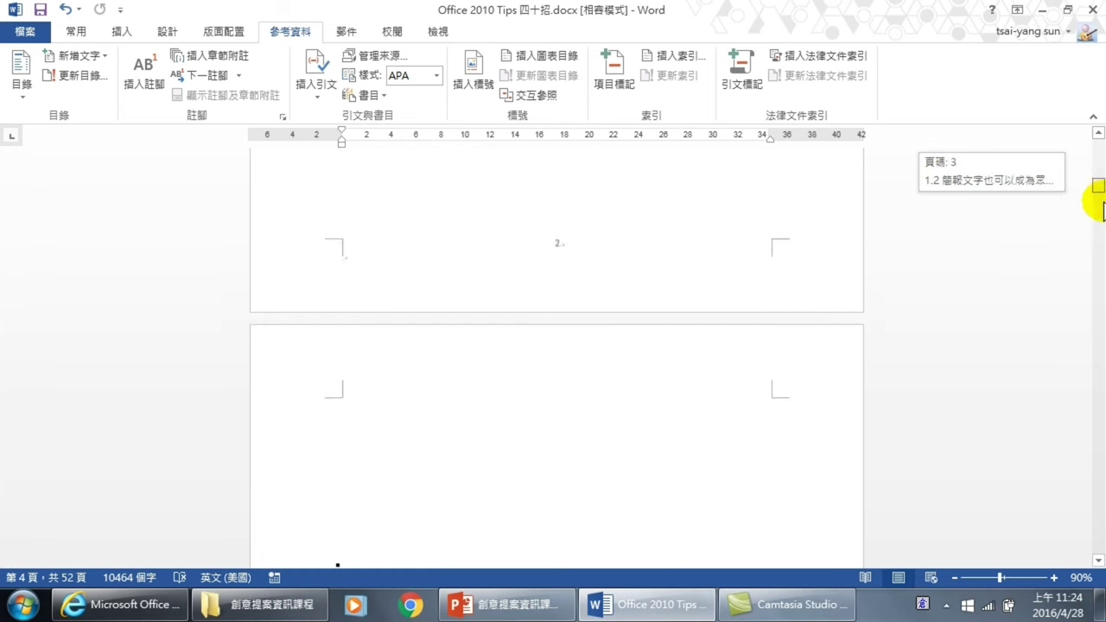
{"action": "left_click_drag", "start_coordinate": [1097, 172], "coordinate": [1095, 544]}
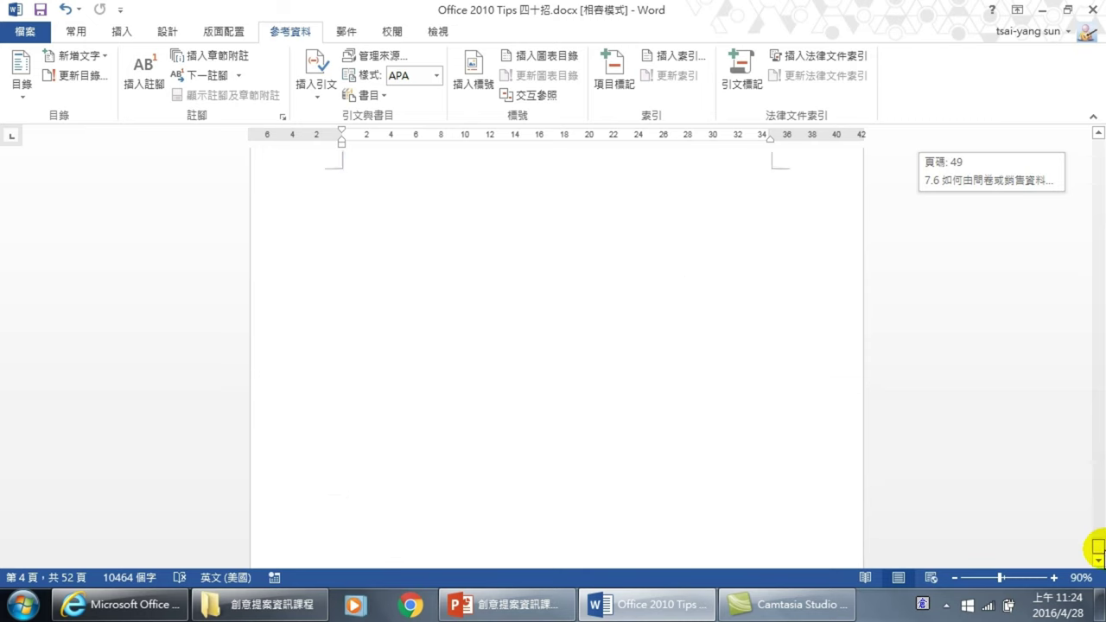
{"action": "left_click", "coordinate": [379, 329]}
{"action": "key", "text": "Return"}
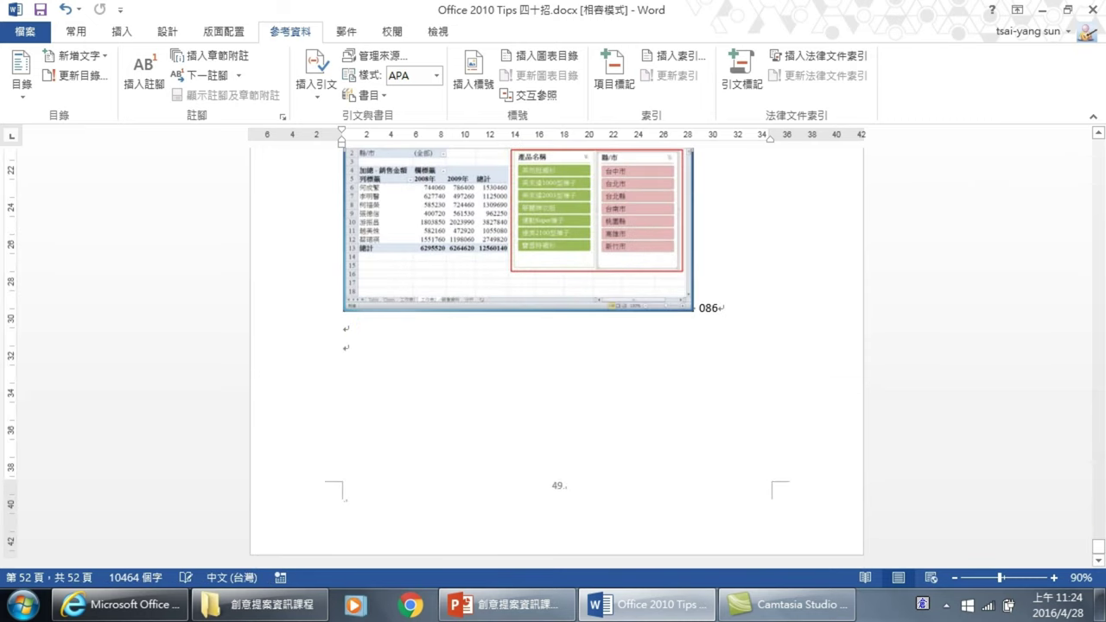
{"action": "key", "text": "Return"}
{"action": "key", "text": "Return"}
{"action": "key", "text": "Up"}
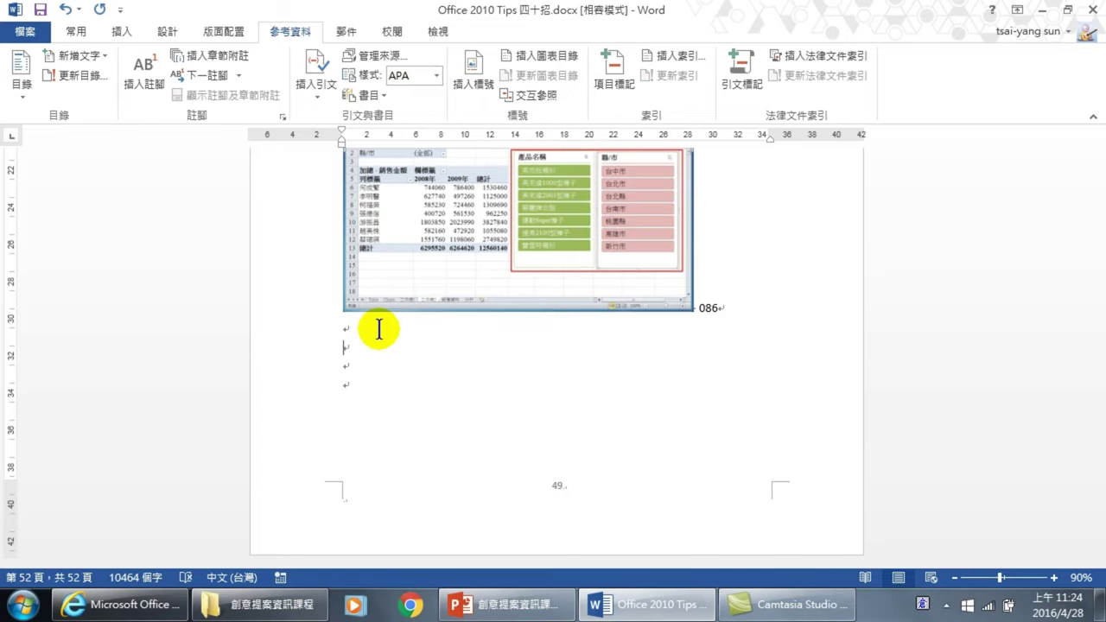
{"action": "type", "text": "引文"}
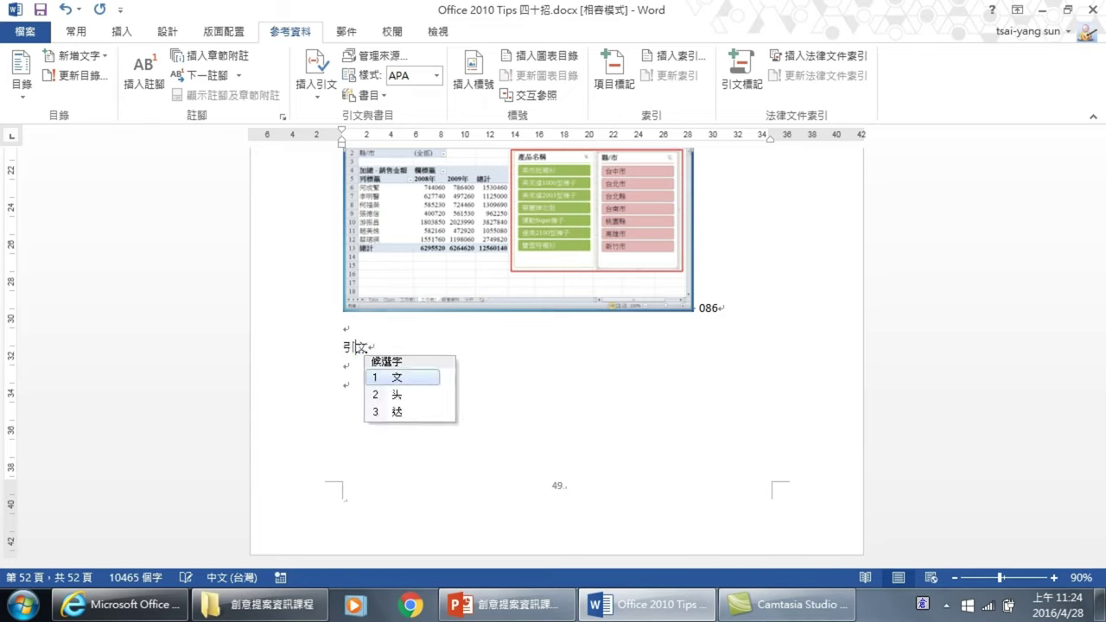
{"action": "key", "text": "Return"}
{"action": "key", "text": "Return"}
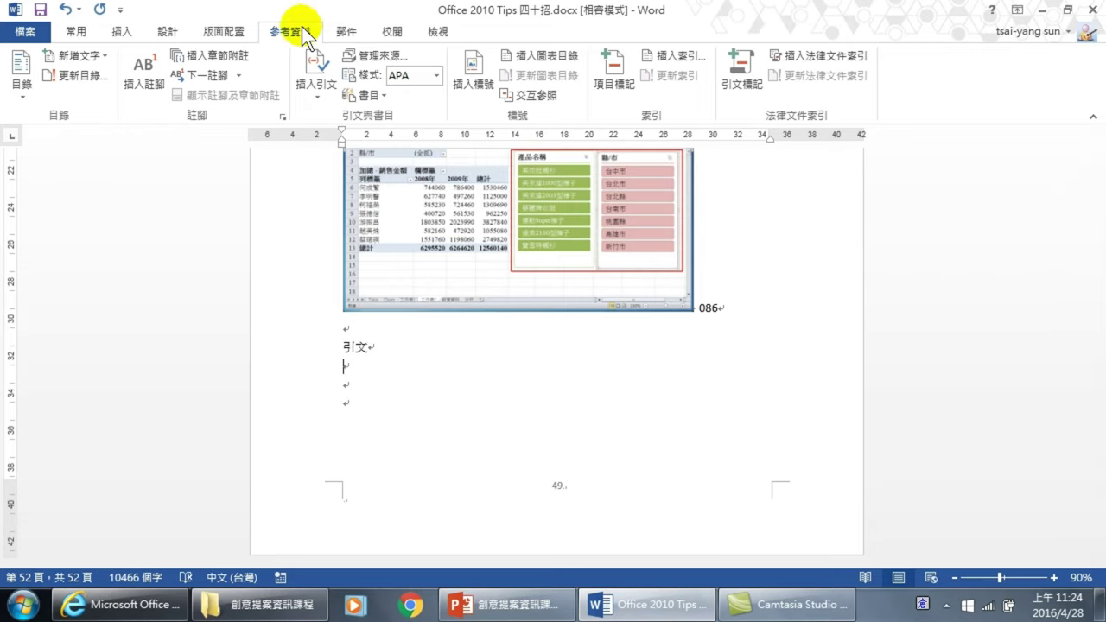
Insert a bibliography under 引文 listing the 維基百科 Microsoft Office web source
{"action": "left_click", "coordinate": [379, 97]}
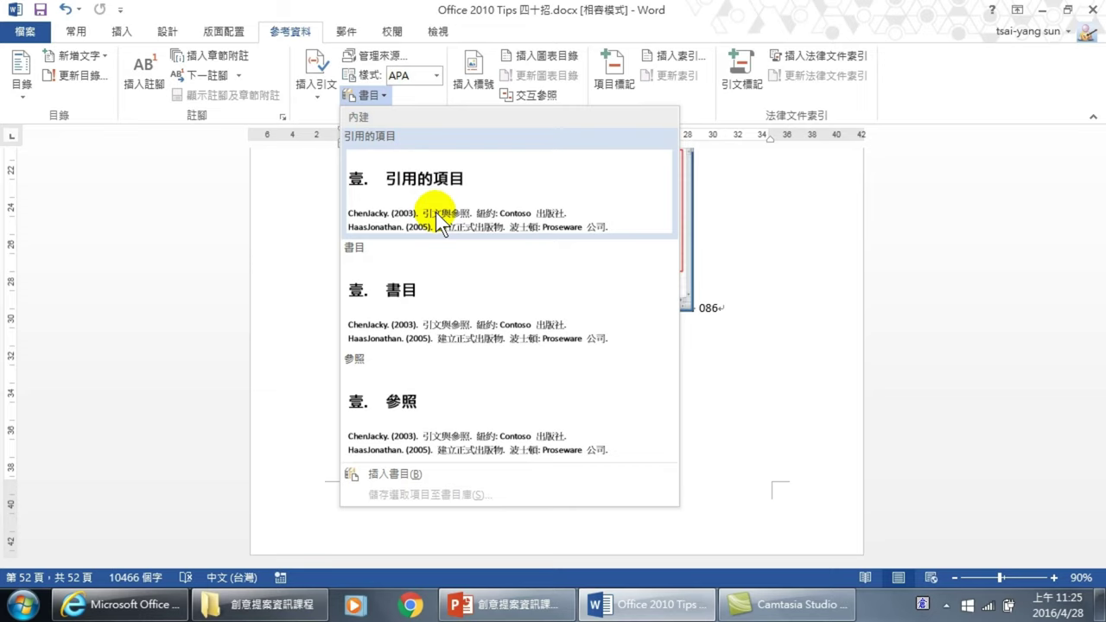
{"action": "left_click", "coordinate": [404, 472]}
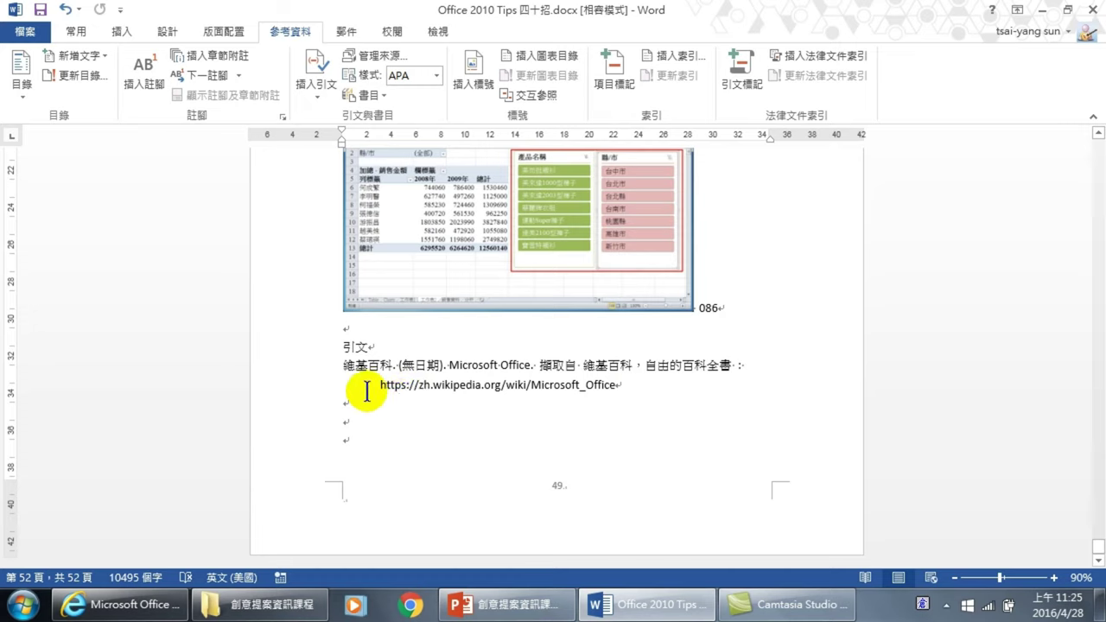
{"action": "left_click", "coordinate": [438, 75]}
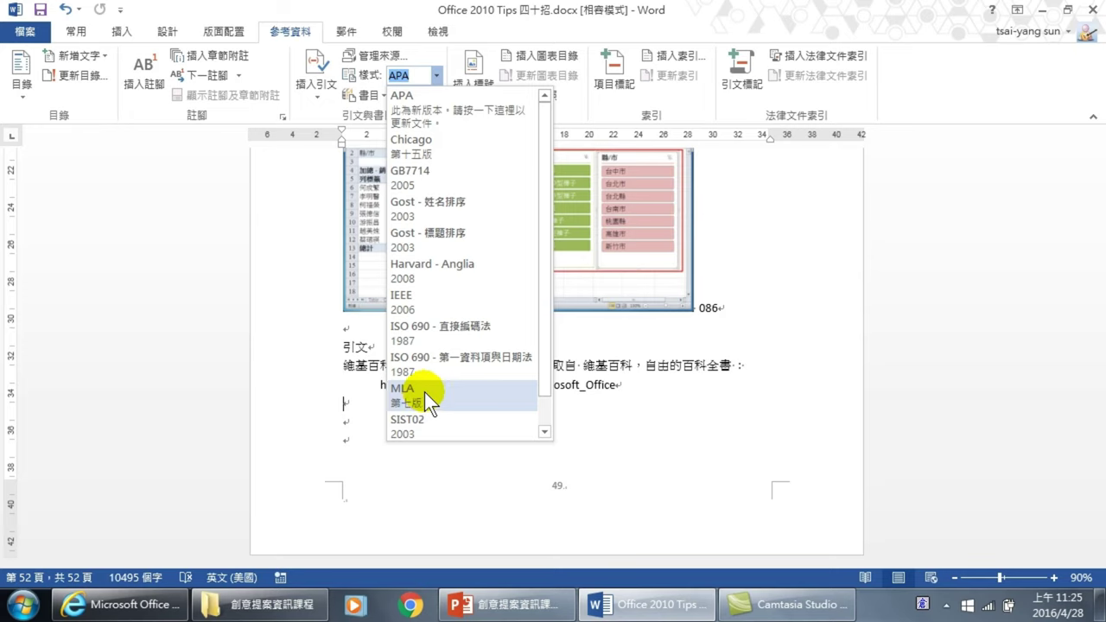
{"action": "left_click", "coordinate": [417, 98]}
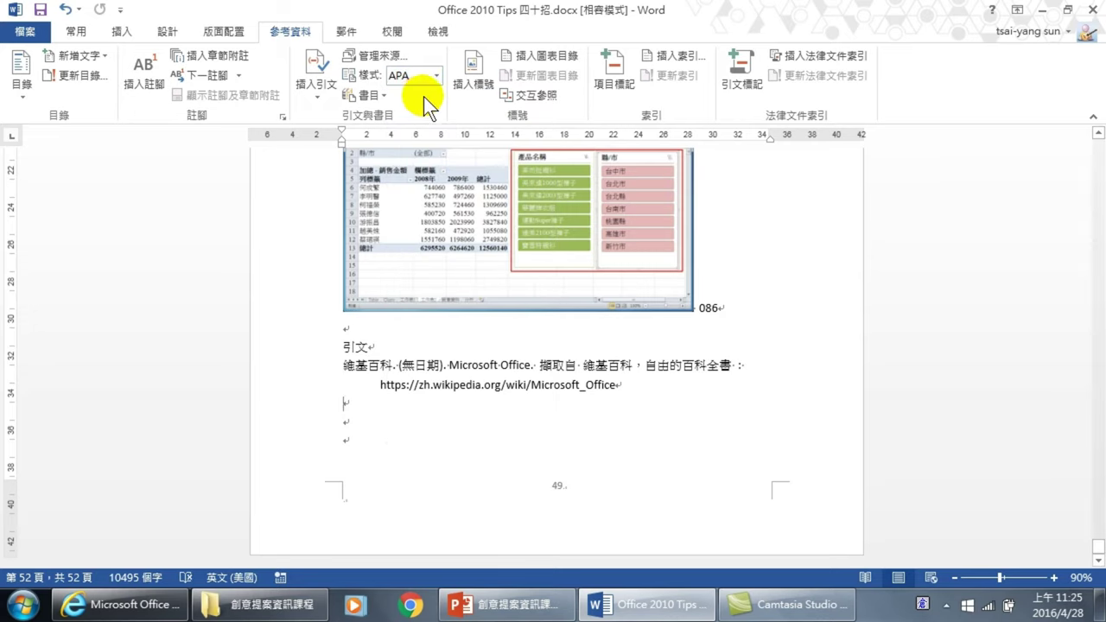